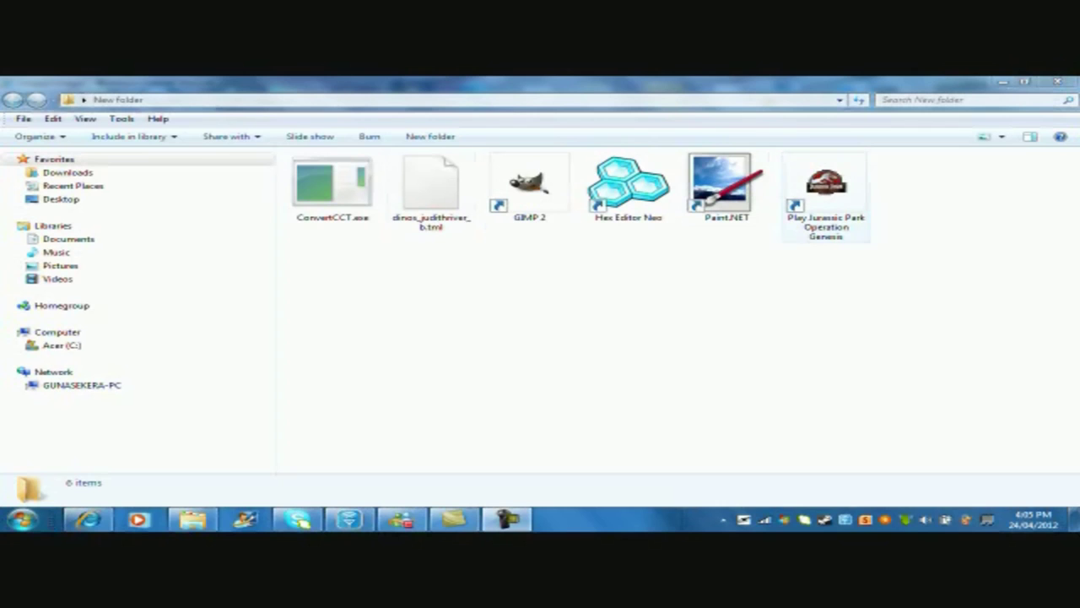
Open the file location of the Play Jurassic Park Operation Genesis shortcut and browse to its Data\matlibs folder.
left_click(835, 169)
right_click(835, 155)
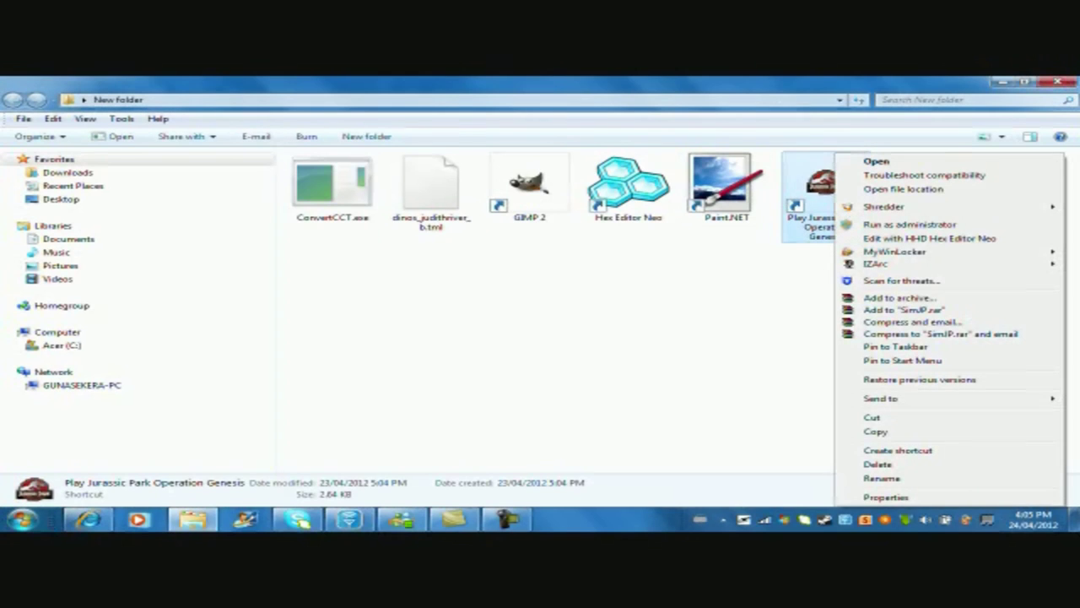
left_click(903, 189)
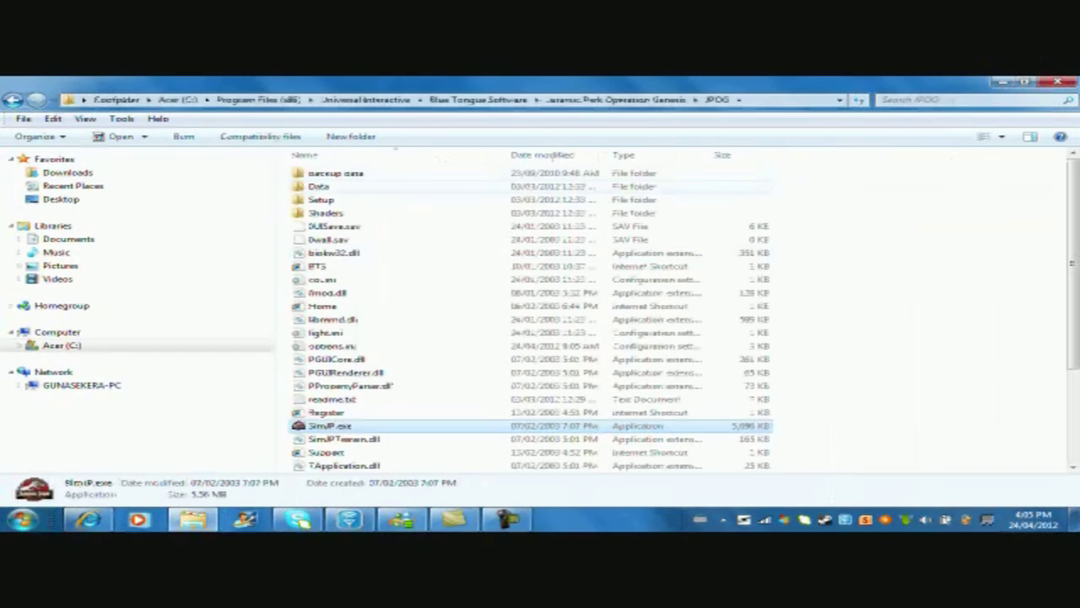
left_click(319, 186)
double_click(319, 186)
left_click(321, 186)
double_click(321, 186)
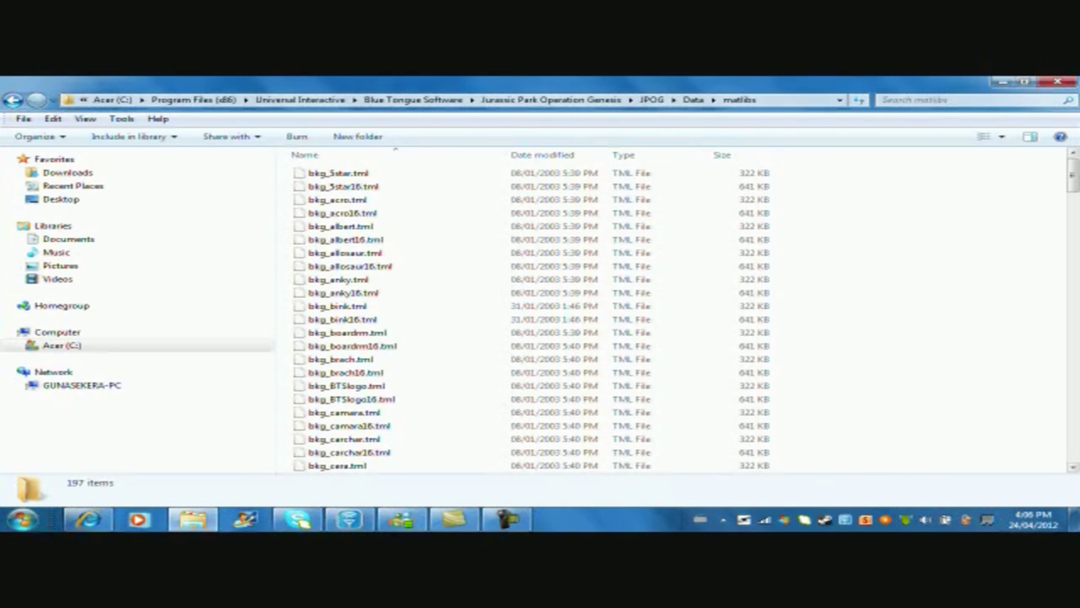
Locate the dinos_ TML files in matlibs and highlight the block from dinos_chenini.tml to dinos_tengaduru16.tml.
left_click_drag(1072, 175, 1072, 395)
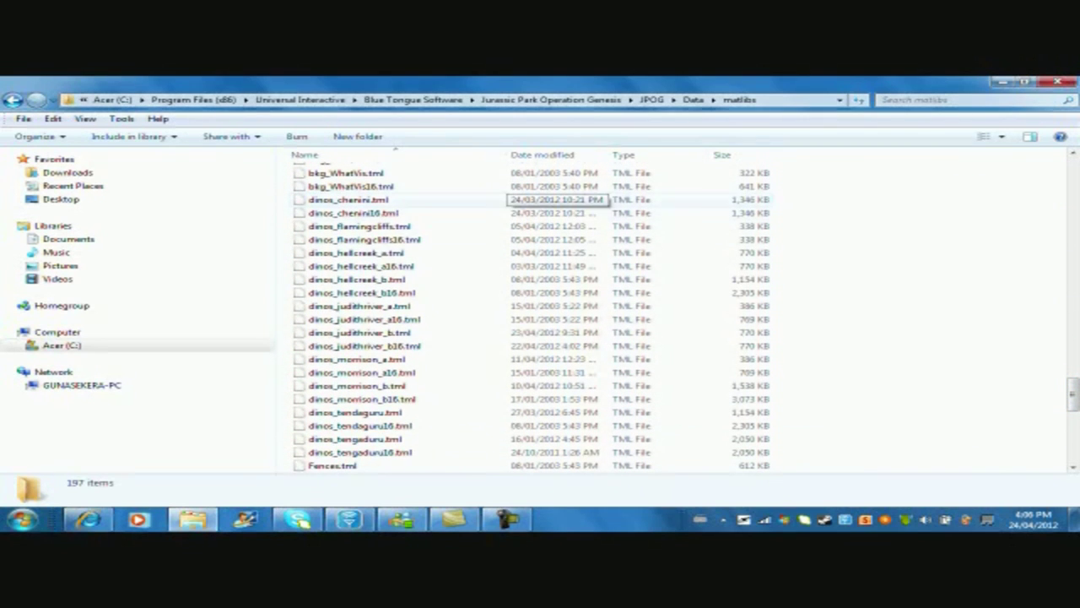
left_click_drag(786, 198, 402, 461)
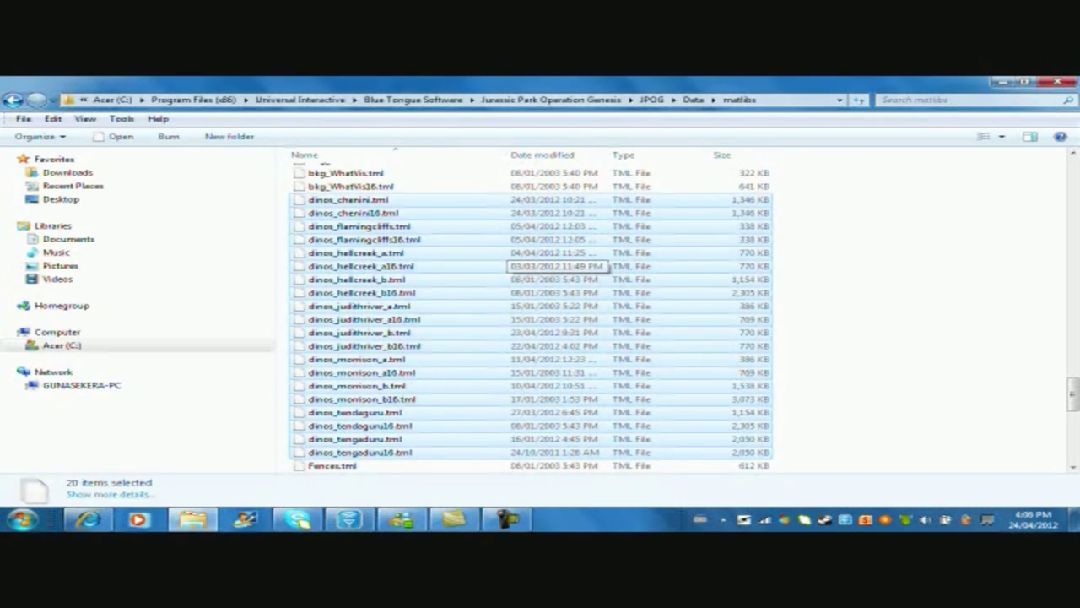
left_click(793, 279)
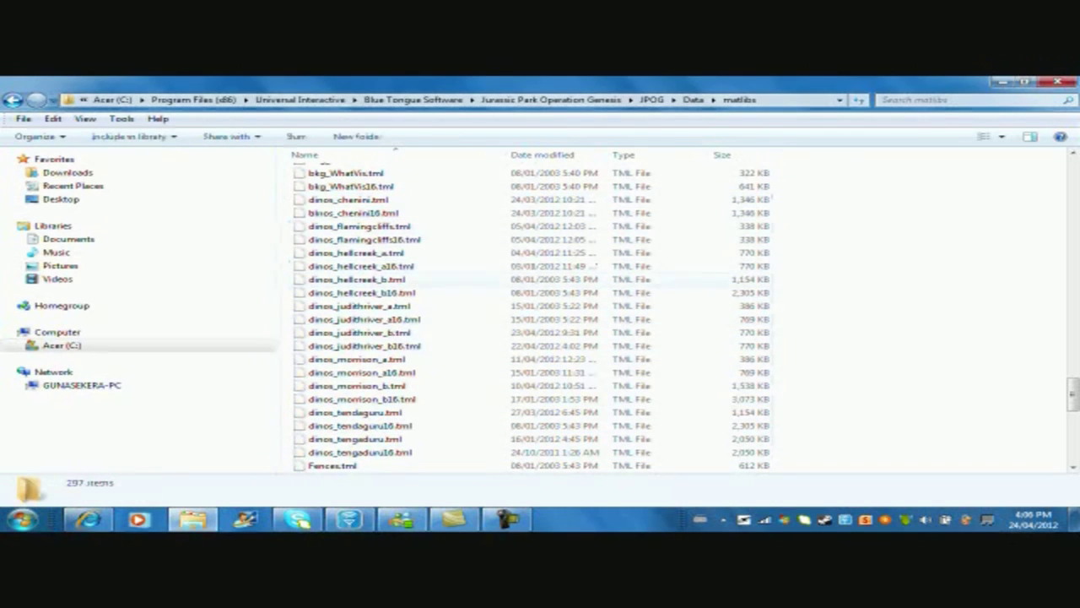
Return to New folder and run dinos_judithriver_b.tml through ConvertCCT.exe to extract its textures.
left_click(13, 101)
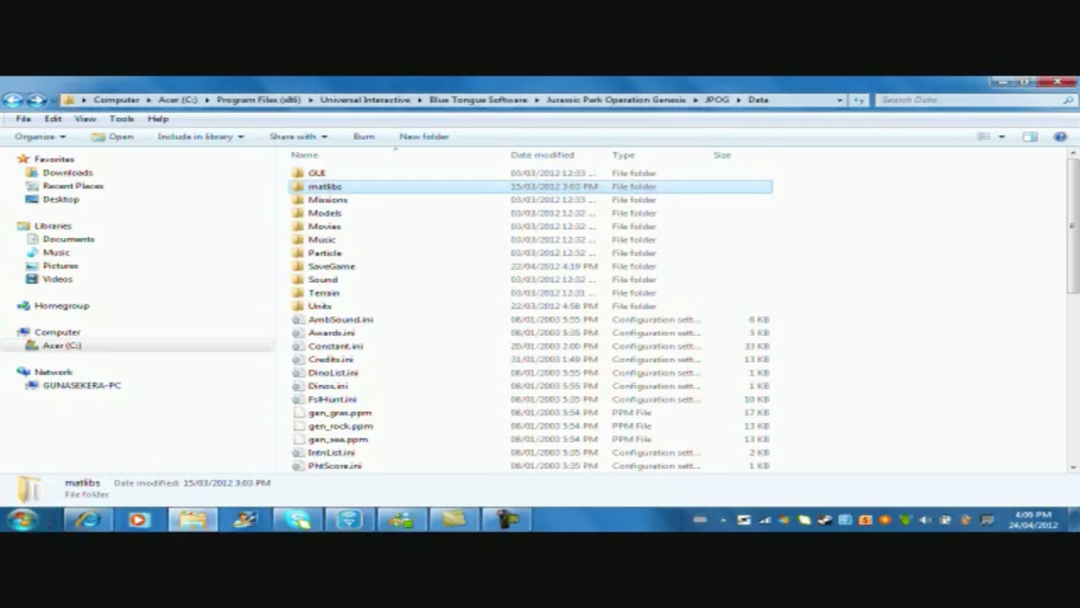
left_click(13, 100)
left_click(13, 99)
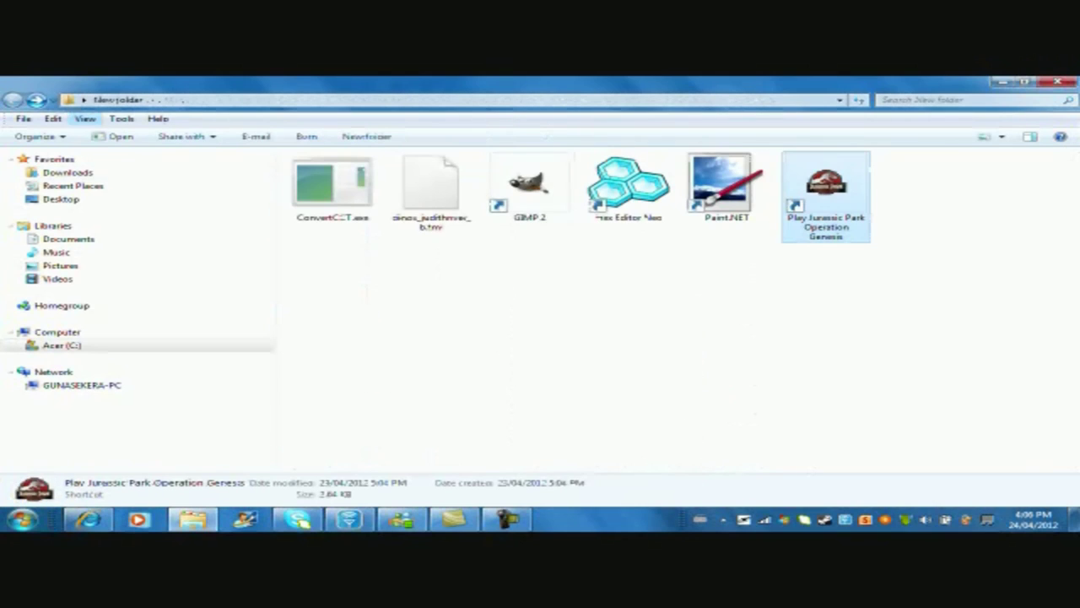
left_click(430, 192)
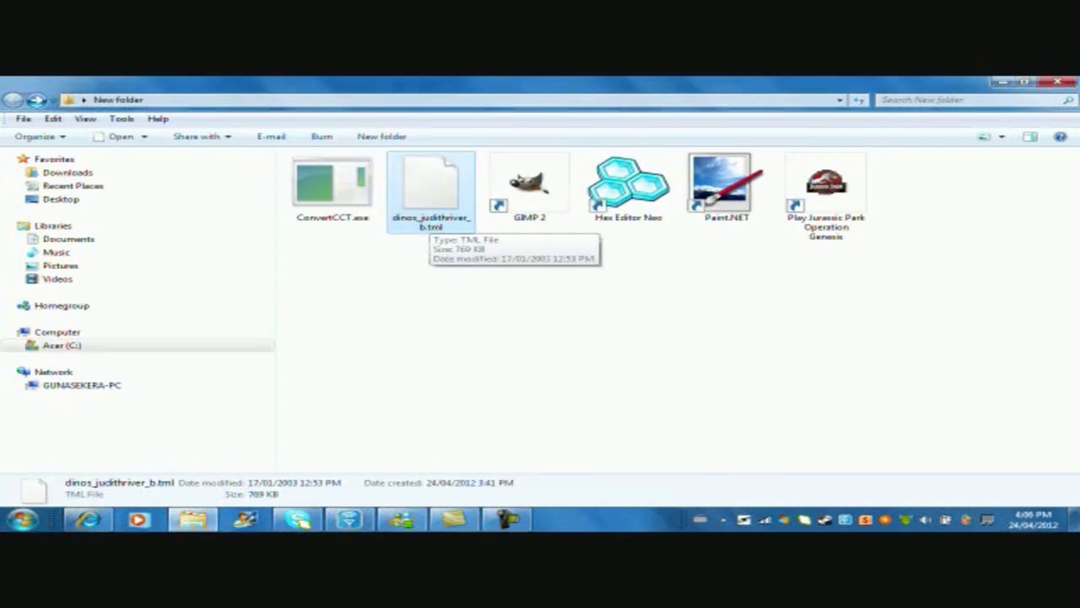
left_click_drag(431, 190, 332, 187)
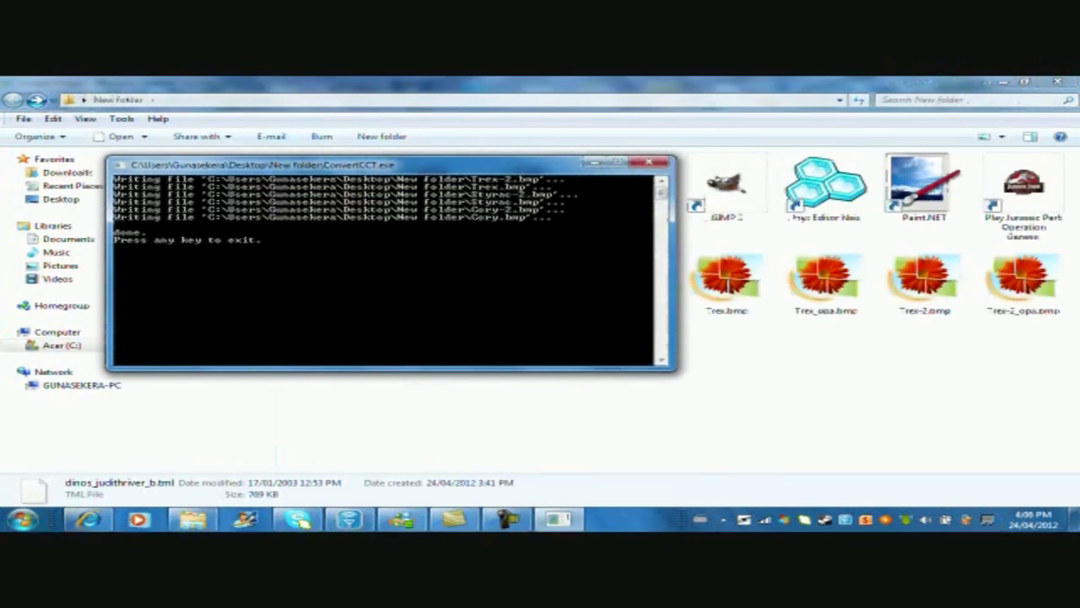
key("Return")
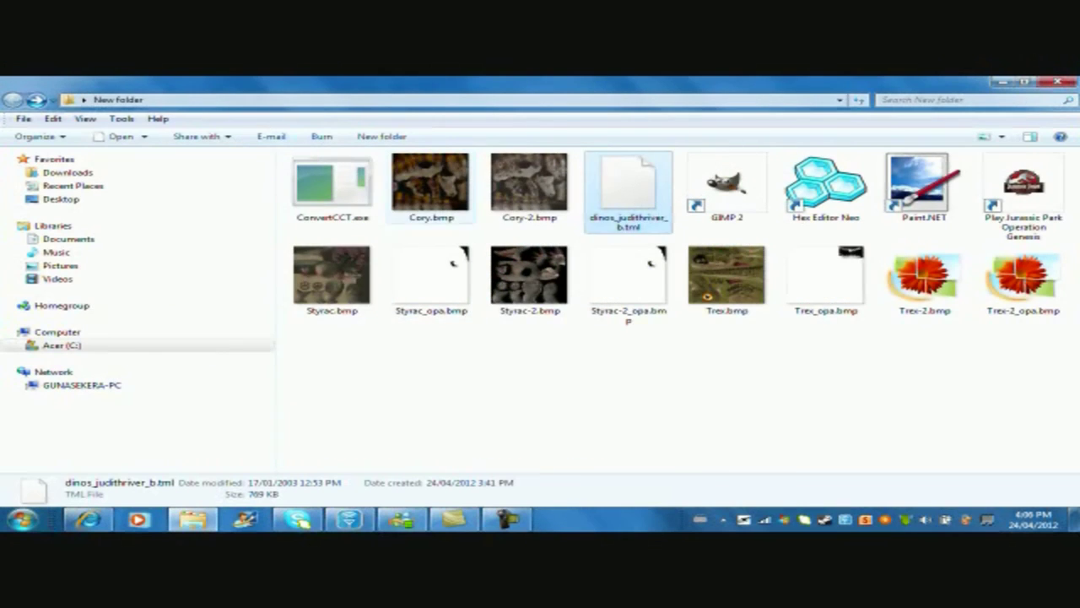
Preview the extracted bitmaps one after another, starting with Cory.bmp, and close the image viewer.
double_click(430, 190)
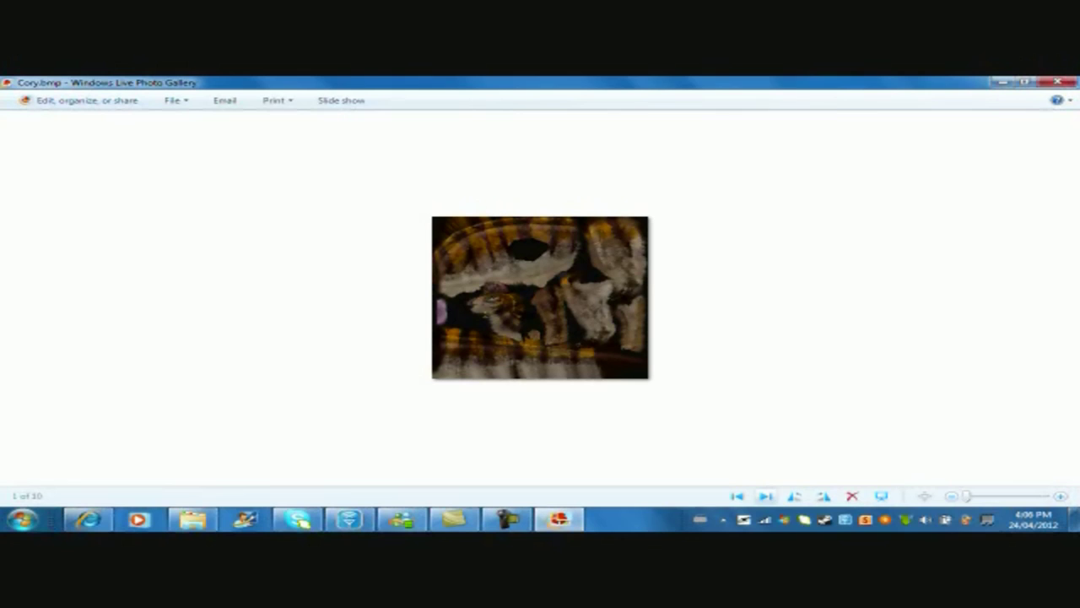
left_click(764, 497)
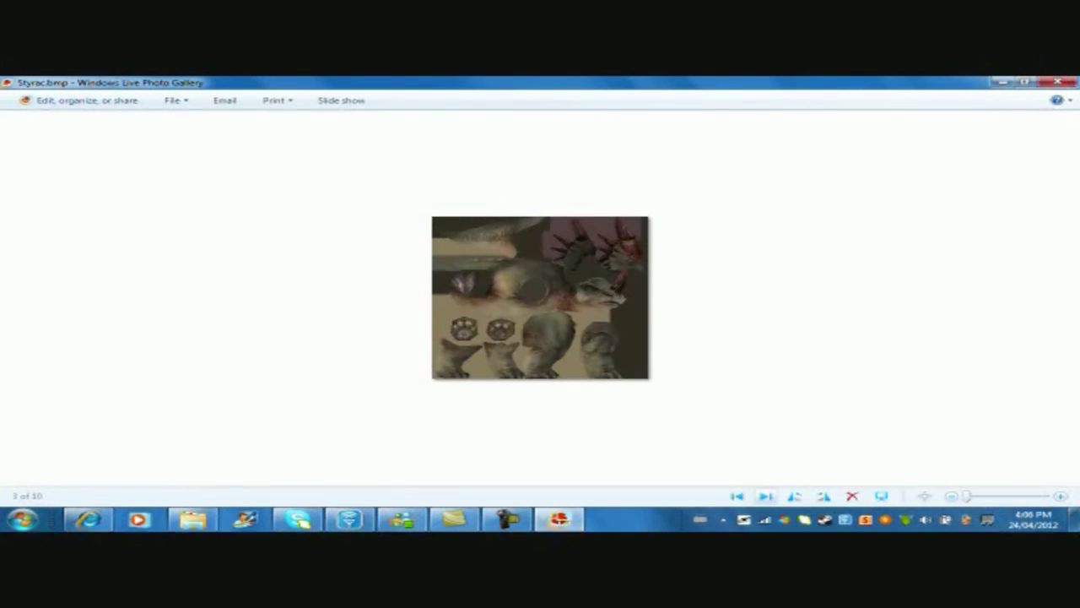
left_click(765, 497)
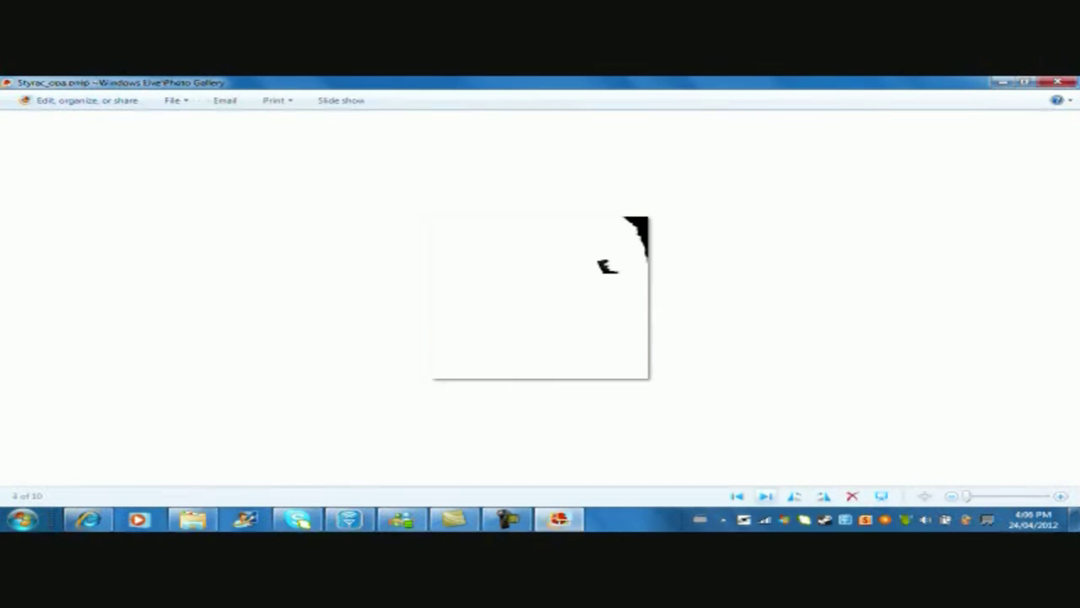
left_click(765, 496)
left_click(765, 496)
left_click(765, 496)
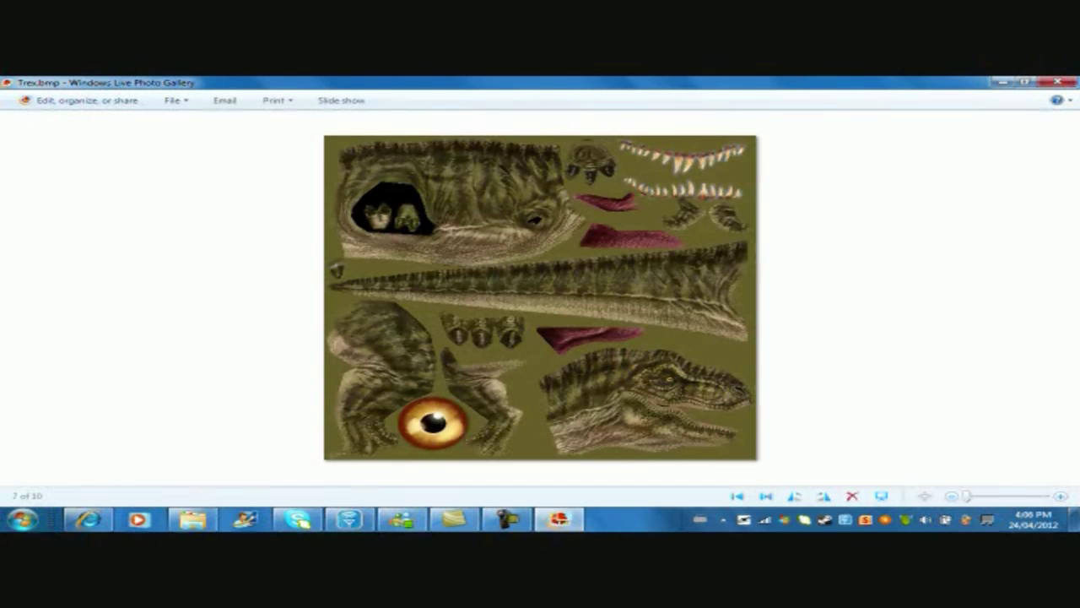
left_click(765, 496)
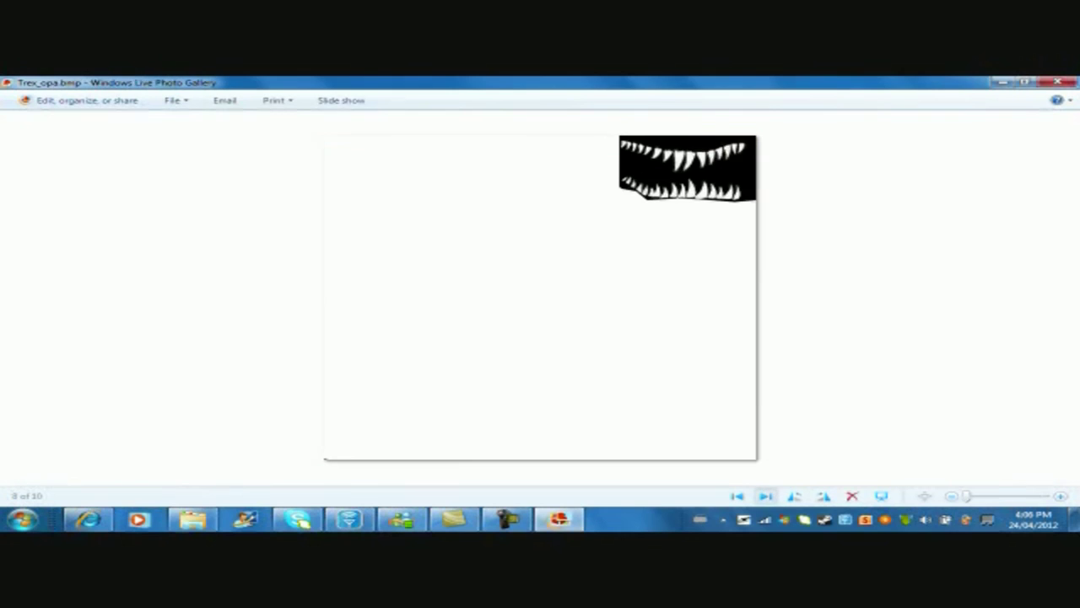
left_click(764, 496)
left_click(765, 497)
left_click(765, 497)
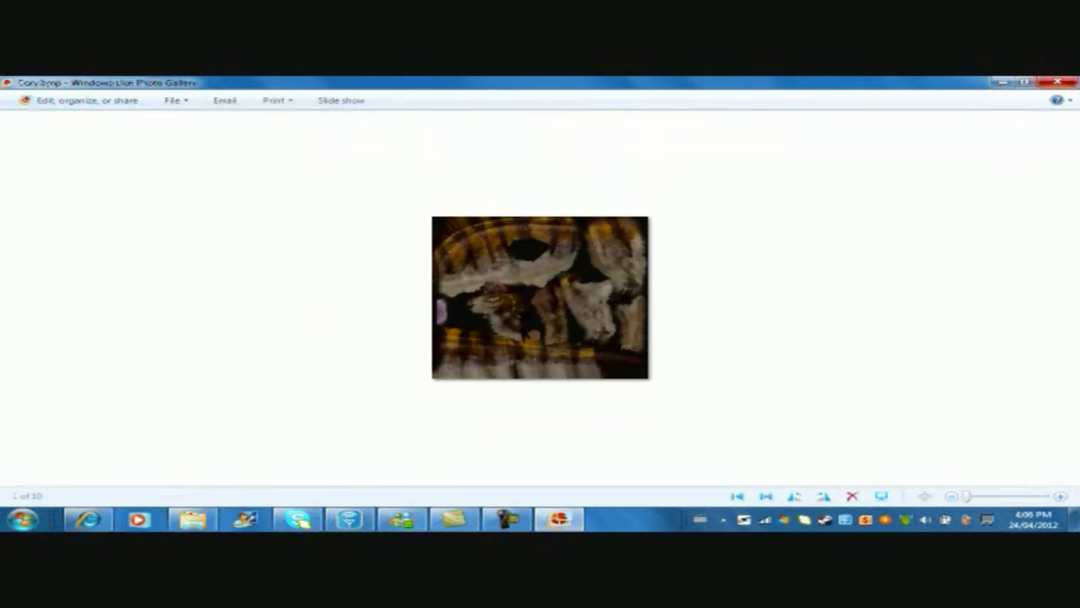
left_click(1058, 82)
Delete Cory.bmp and Cory-2.bmp from New folder.
left_click(539, 188, "ctrl")
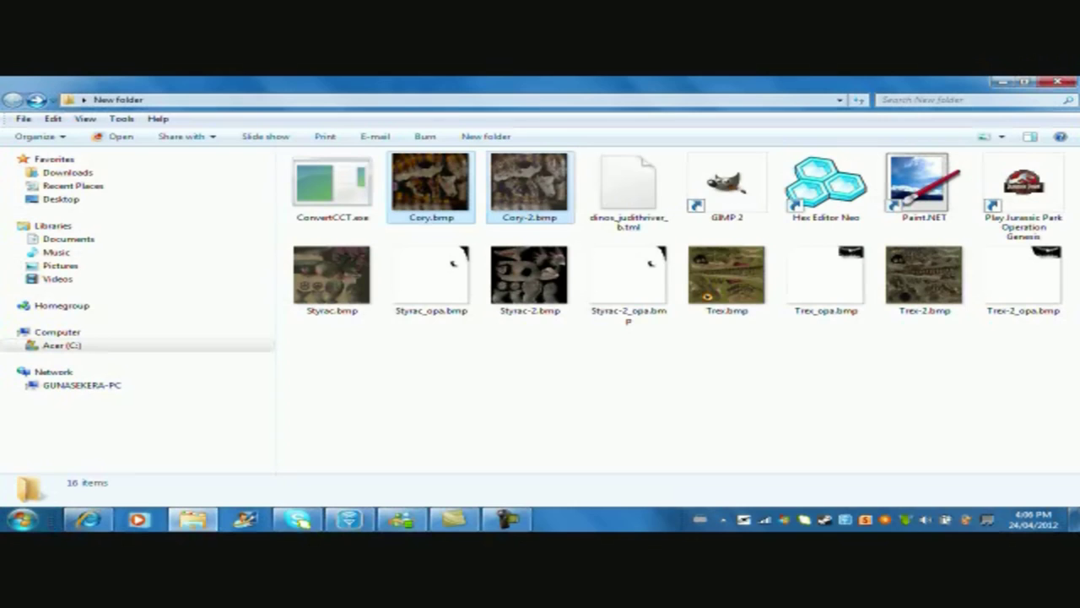
right_click(540, 187)
left_click(583, 464)
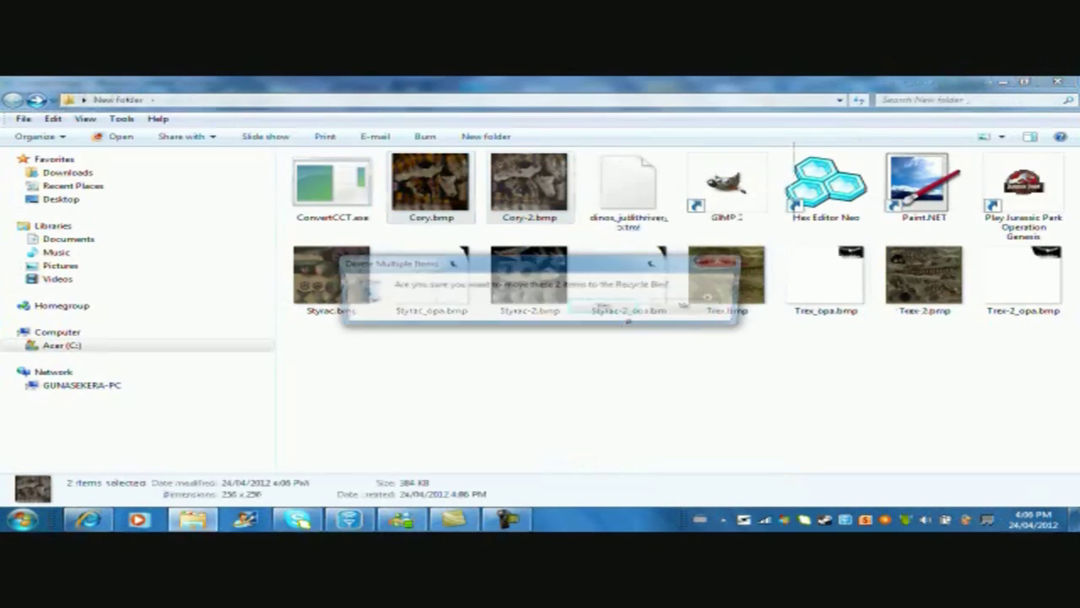
key("Return")
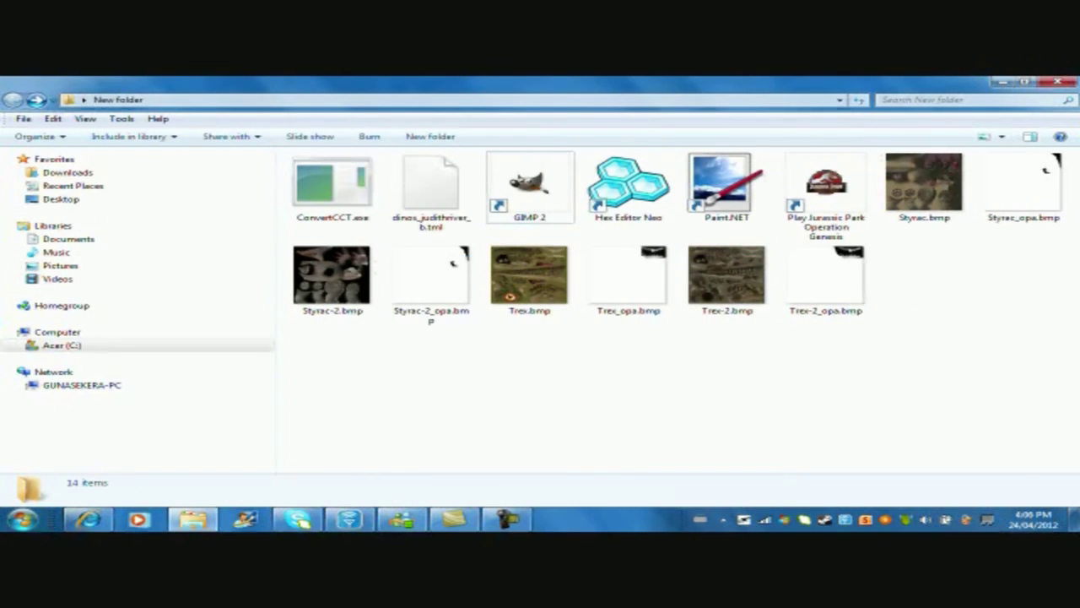
Delete Styrac-2.bmp and Styrac-2_opa.bmp from New folder.
left_click_drag(920, 244, 958, 280)
left_click(432, 277)
right_click(434, 278)
left_click(478, 464)
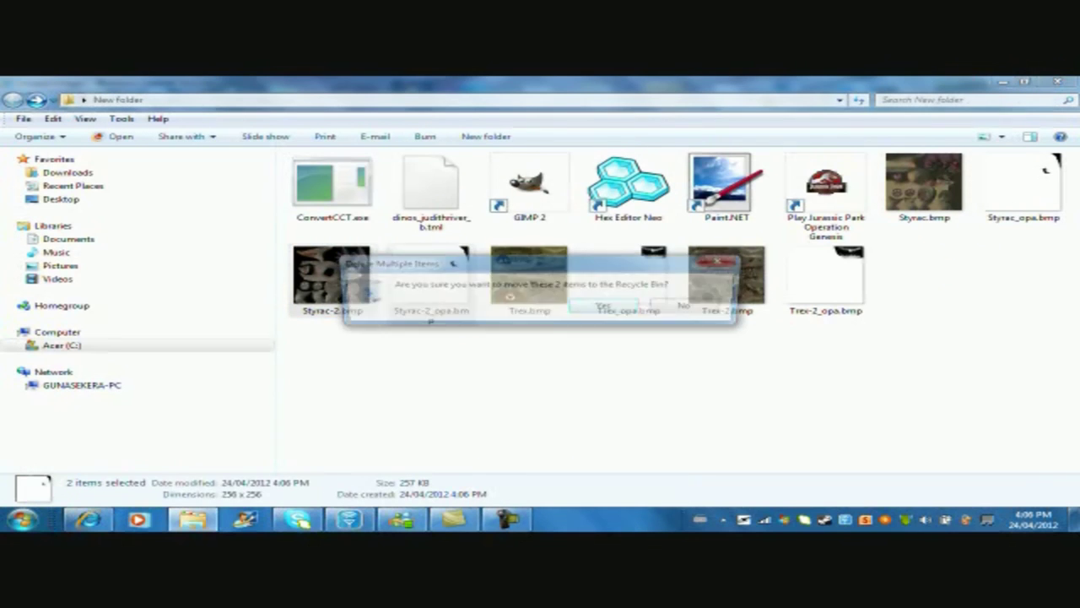
key("Return")
Delete Trex-2.bmp and Trex-2_opa.bmp from New folder.
left_click_drag(505, 331, 601, 278)
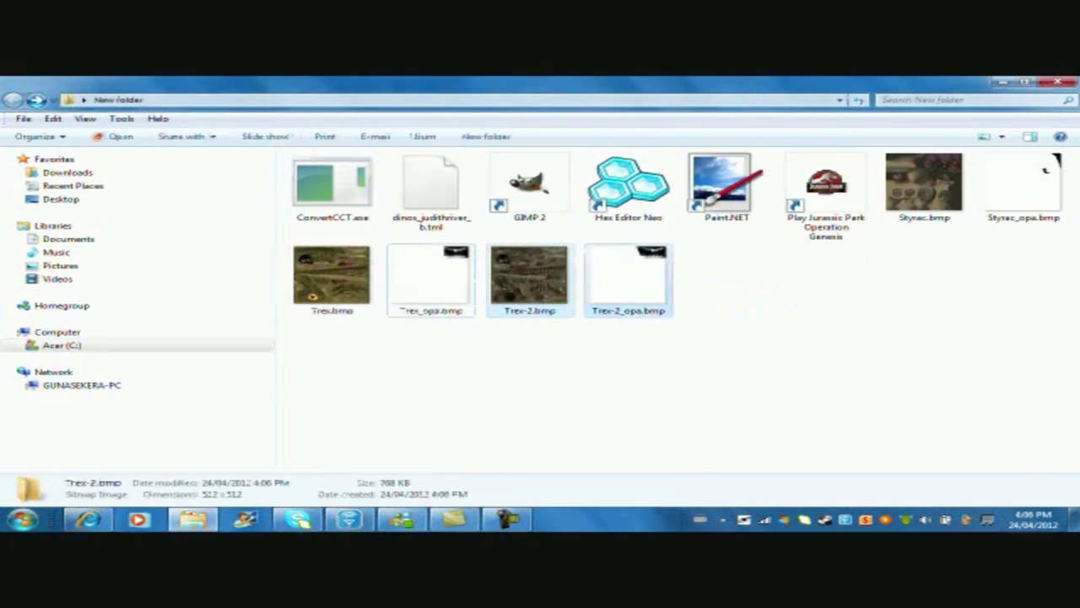
right_click(598, 279)
left_click(640, 464)
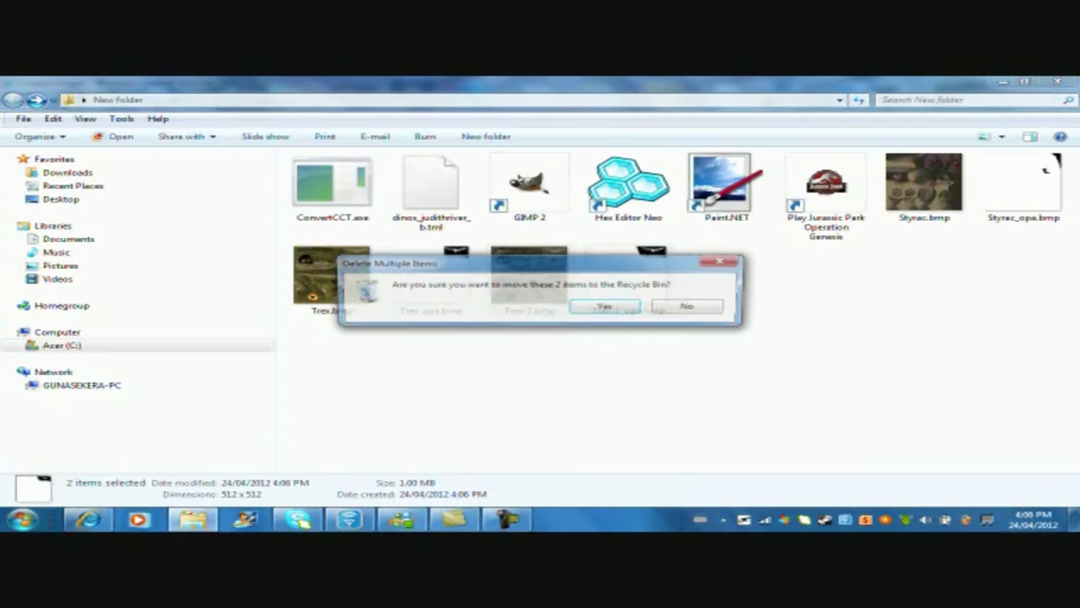
key("Return")
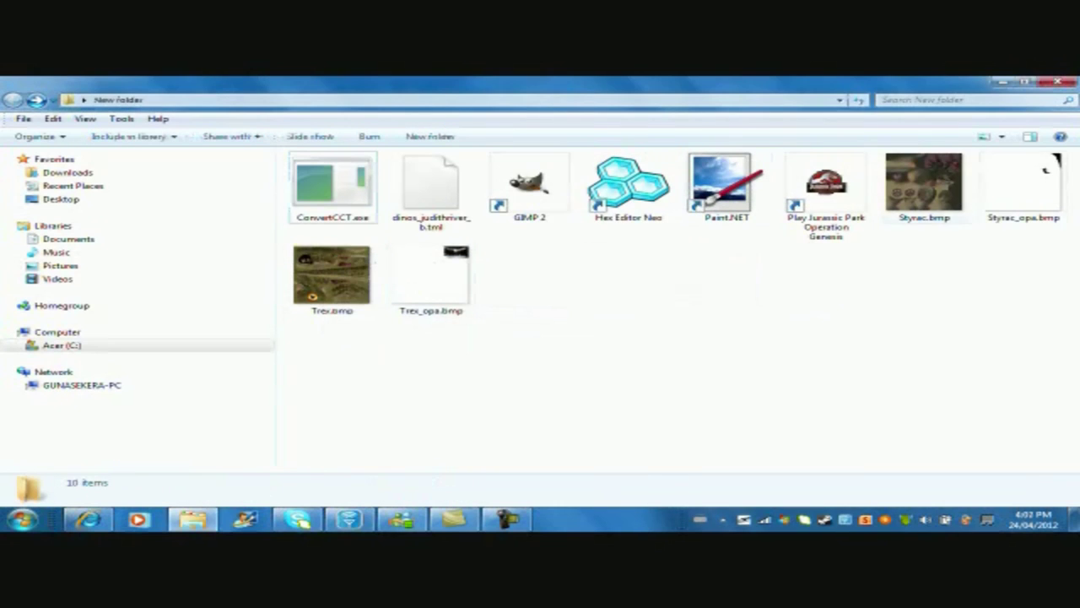
Delete Styrac.bmp and Styrac_opa.bmp from New folder.
left_click_drag(897, 265, 1055, 161)
right_click(1046, 169)
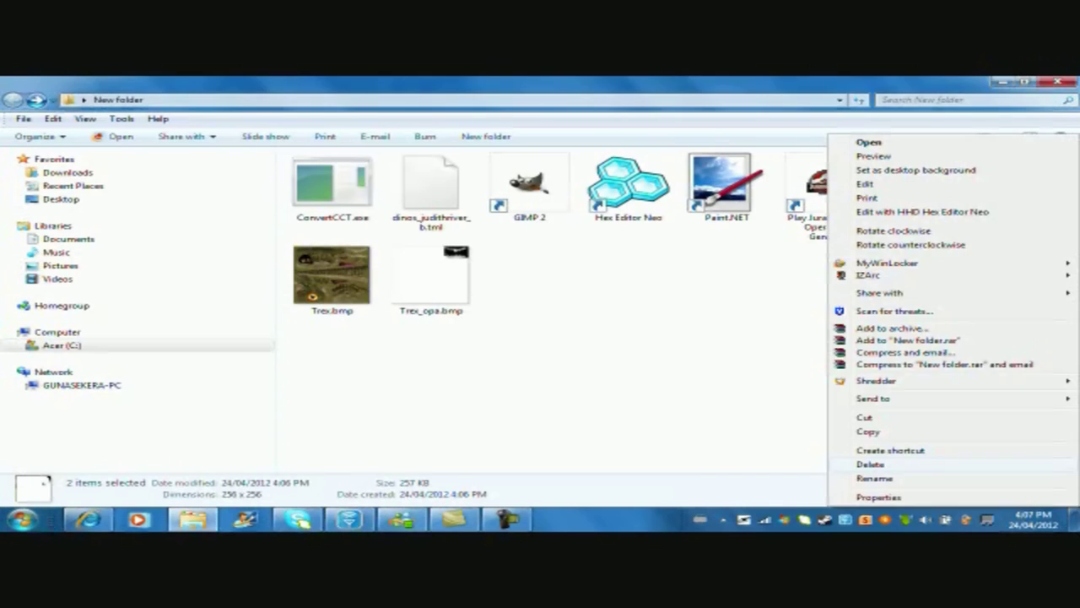
left_click(870, 464)
key("Return")
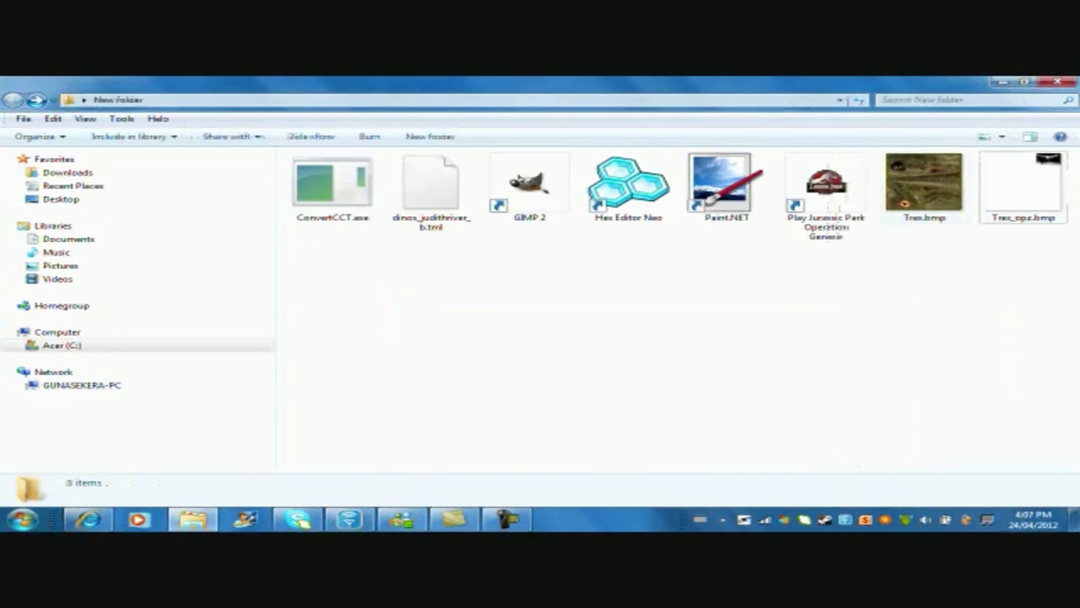
Open Trex.bmp with gimp-2.6.exe for editing.
right_click(911, 182)
left_click(954, 222)
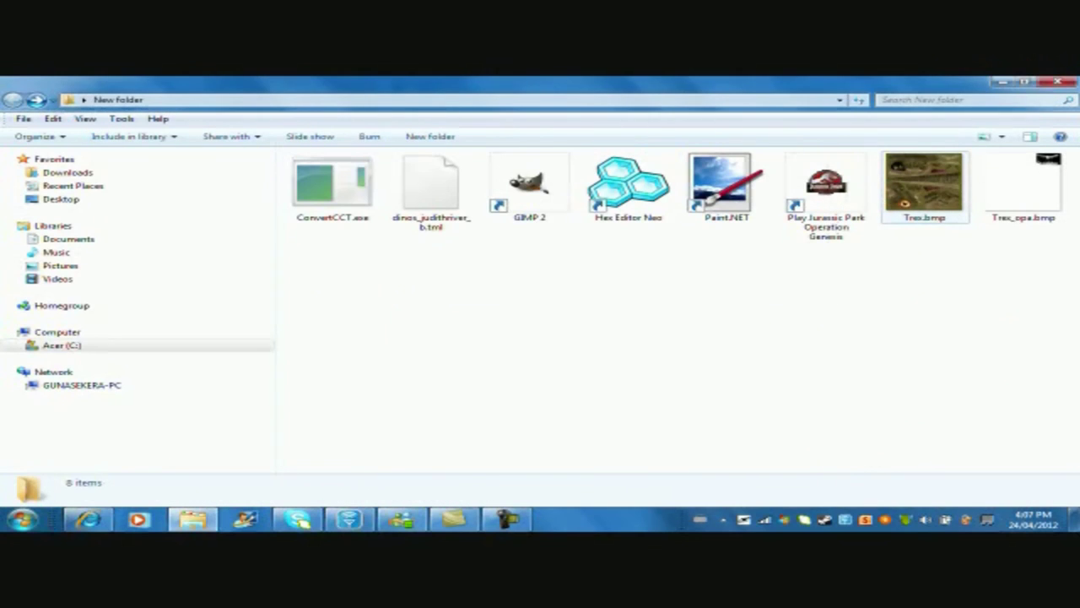
left_click(924, 181)
right_click(924, 186)
mouse_move(995, 255)
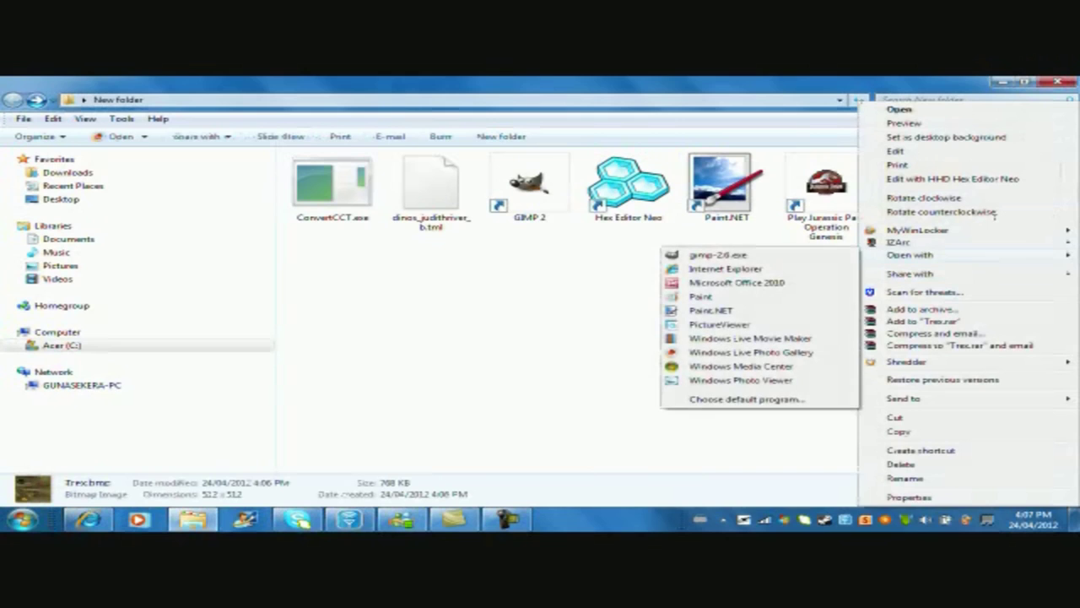
left_click(718, 254)
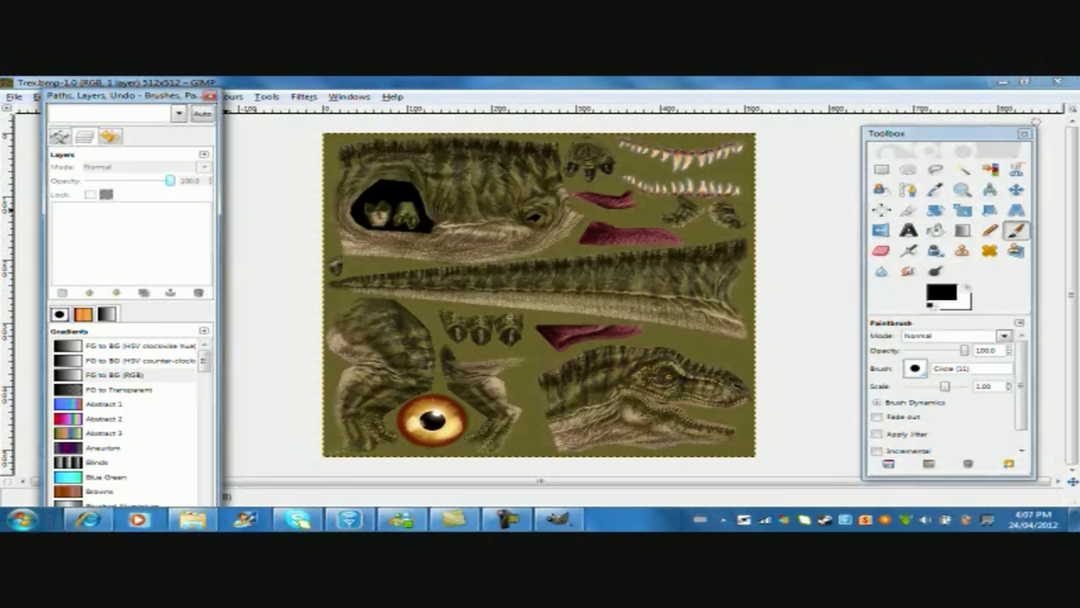
Close the floating Paths, Layers, Undo and Brushes window so the whole texture is accessible.
left_click_drag(126, 95, 143, 110)
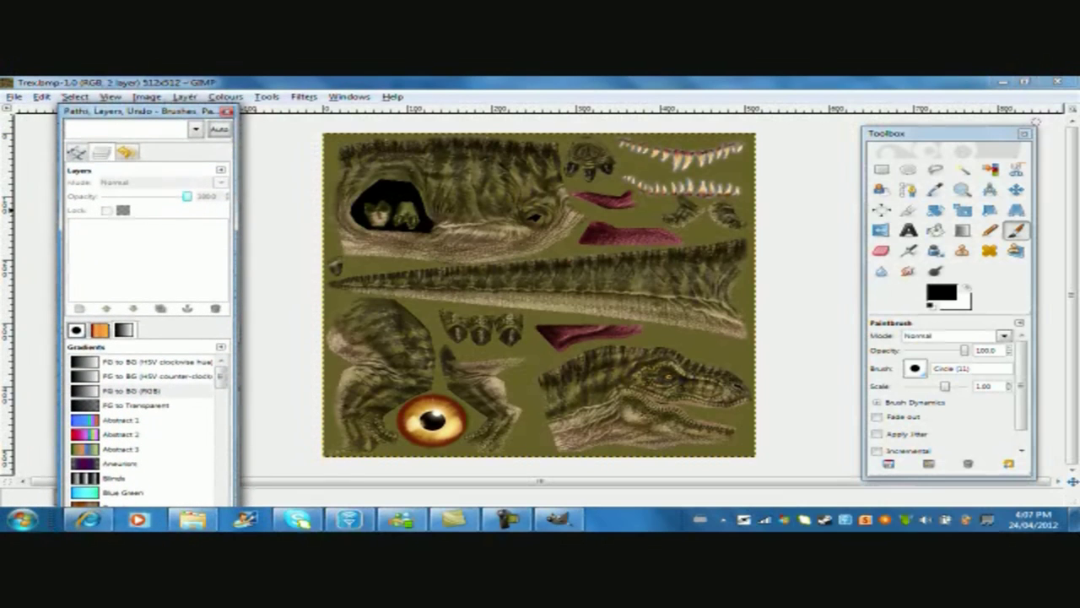
left_click(226, 110)
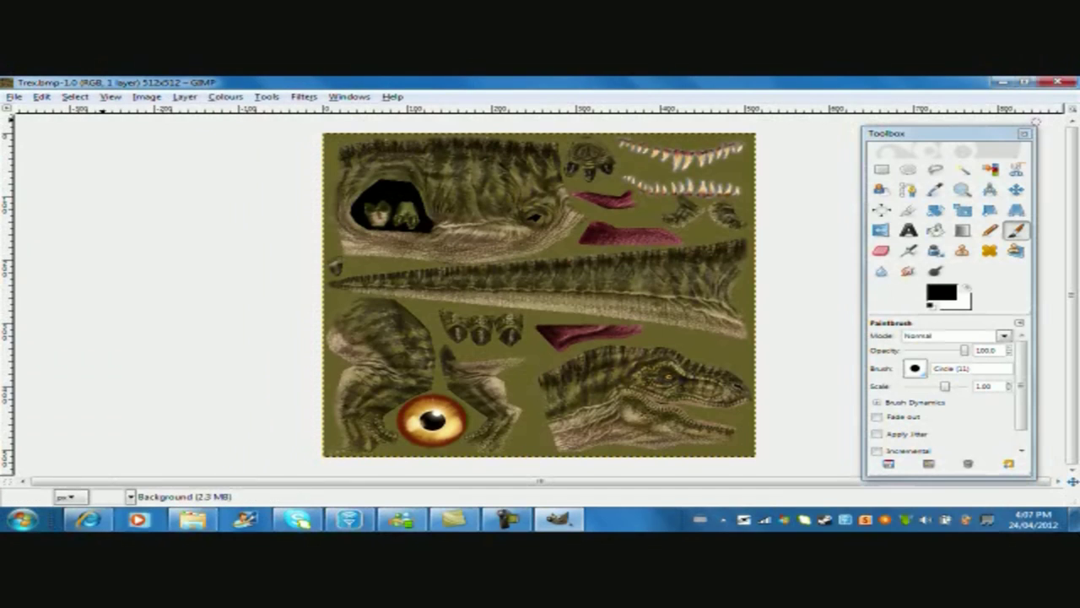
left_click(184, 96)
left_click(184, 97)
left_click(185, 96)
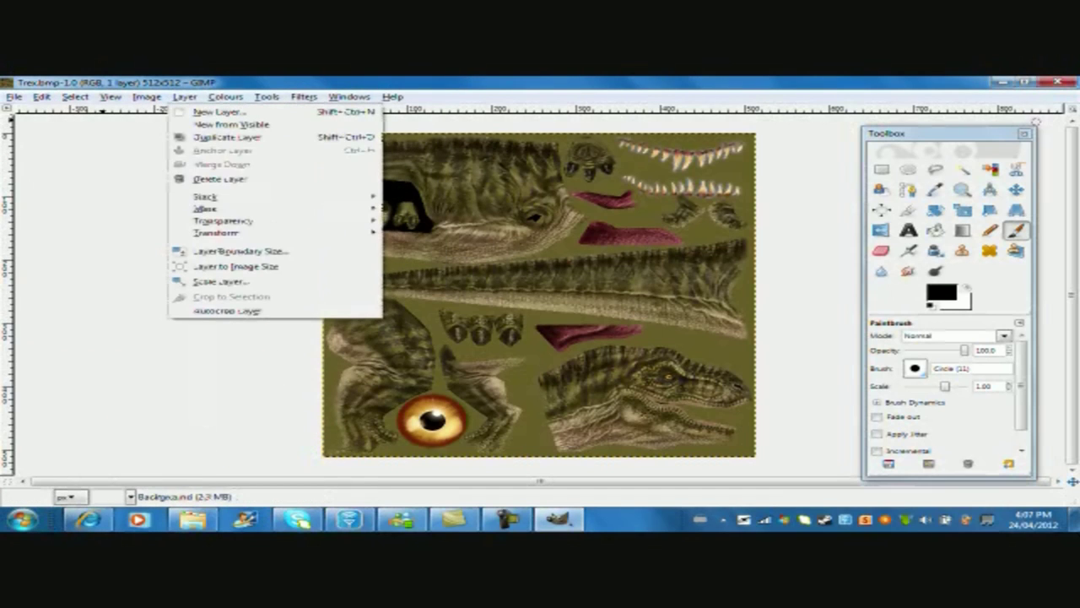
key("Escape")
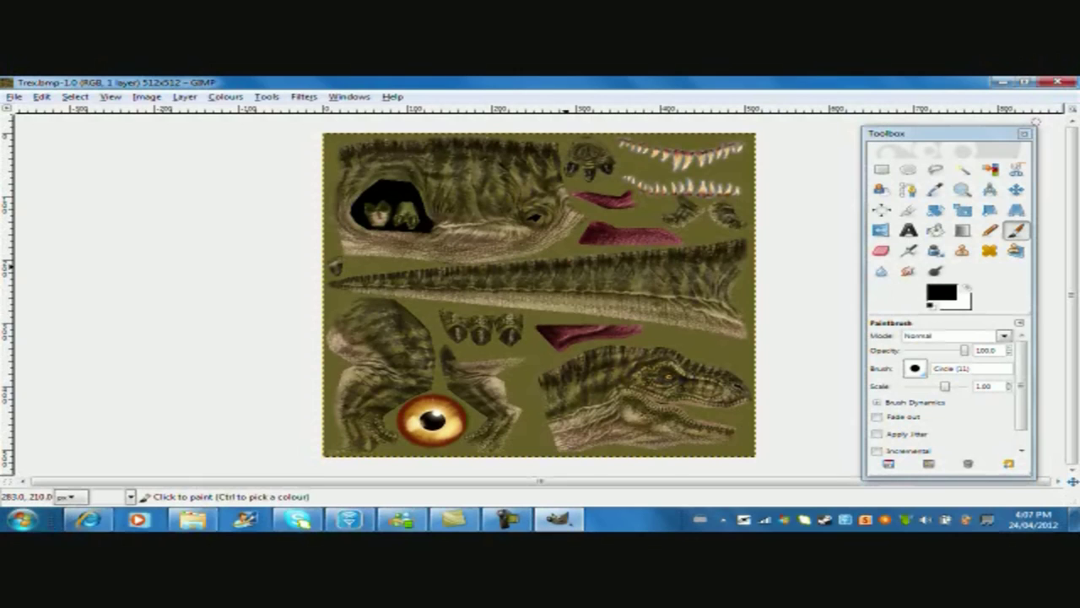
Set the Paintbrush scale to 10.00 and paint a thick black stroke across the tail area of the T-rex texture.
left_click_drag(945, 386, 966, 385)
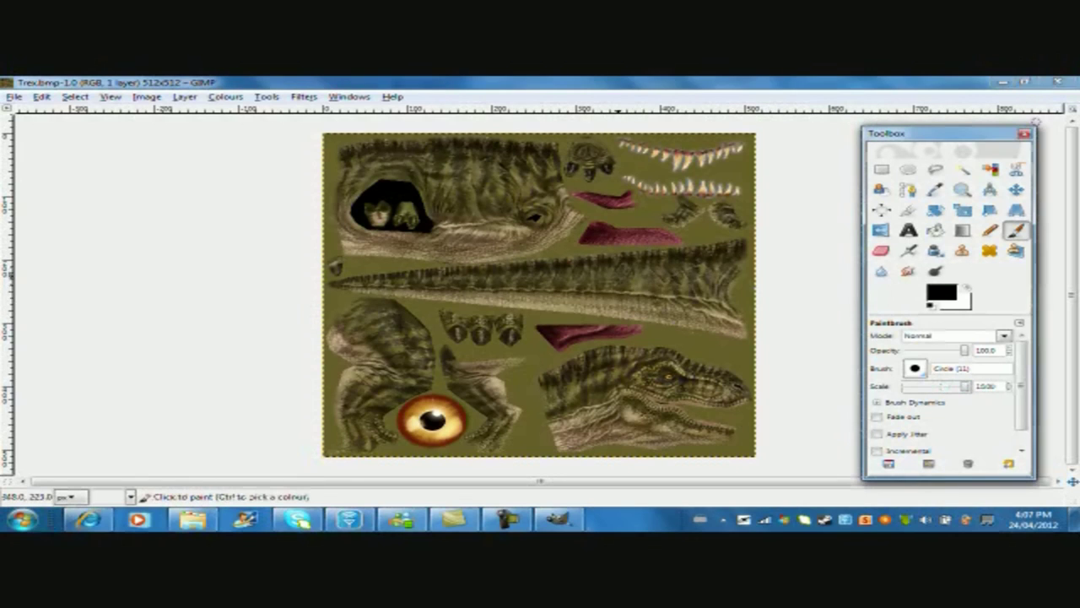
mouse_move(675, 283)
left_mouse_down()
mouse_move(618, 293)
mouse_move(579, 283)
left_mouse_up()
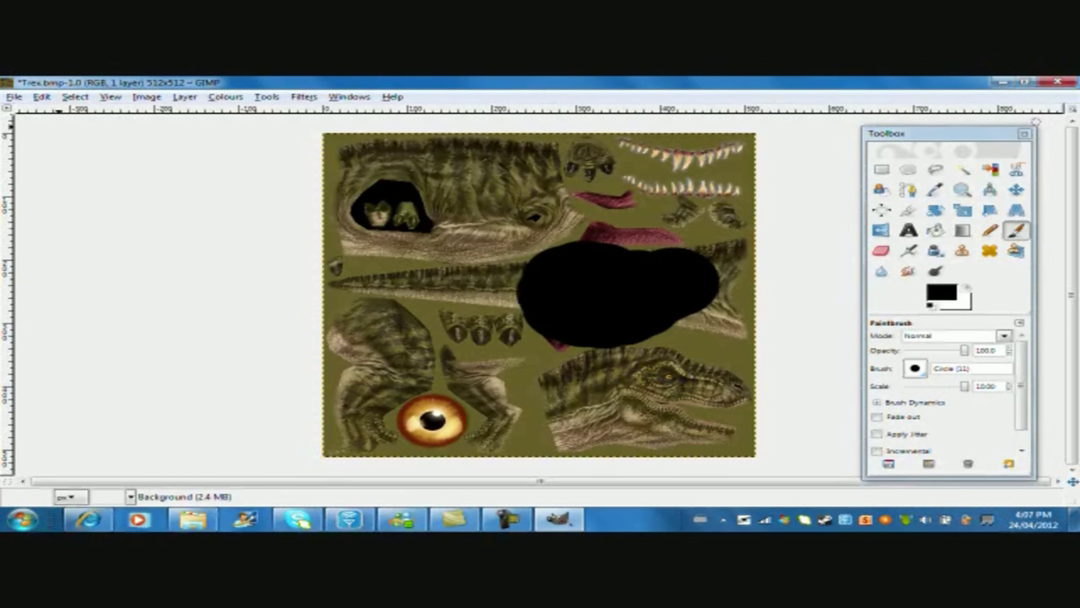
Undo the last black brush stroke and set the Paintbrush mode to Overlay.
left_click(42, 96)
left_click(84, 111)
left_click(1004, 335)
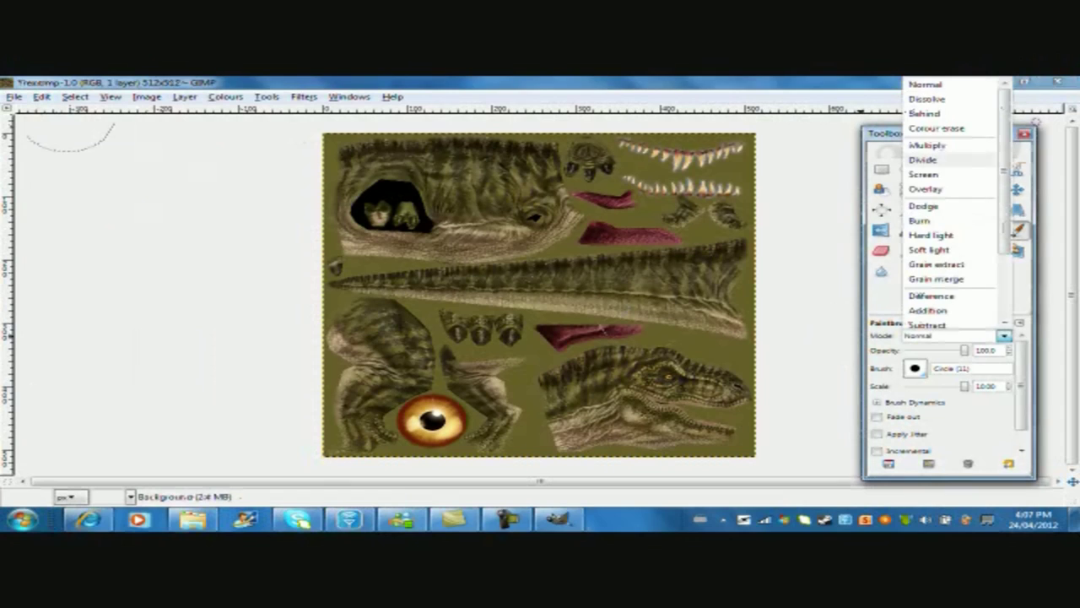
left_click(925, 189)
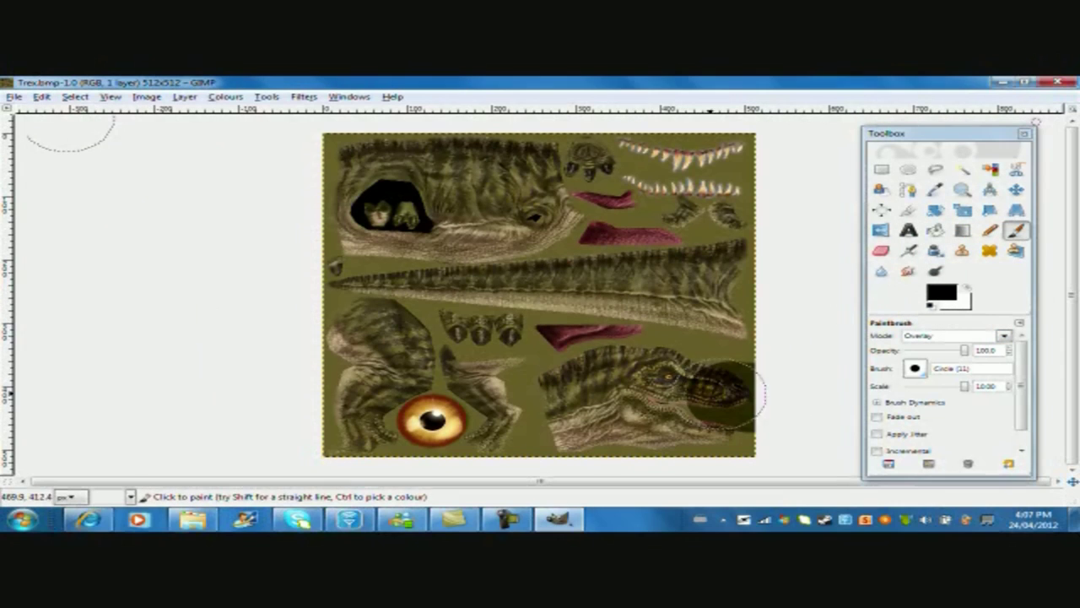
Try darkening the T-rex head texture with a black Overlay brush stroke, and undo it.
mouse_move(719, 386)
left_mouse_down()
mouse_move(608, 388)
mouse_move(760, 428)
mouse_move(725, 387)
mouse_move(655, 379)
mouse_move(695, 403)
left_mouse_up()
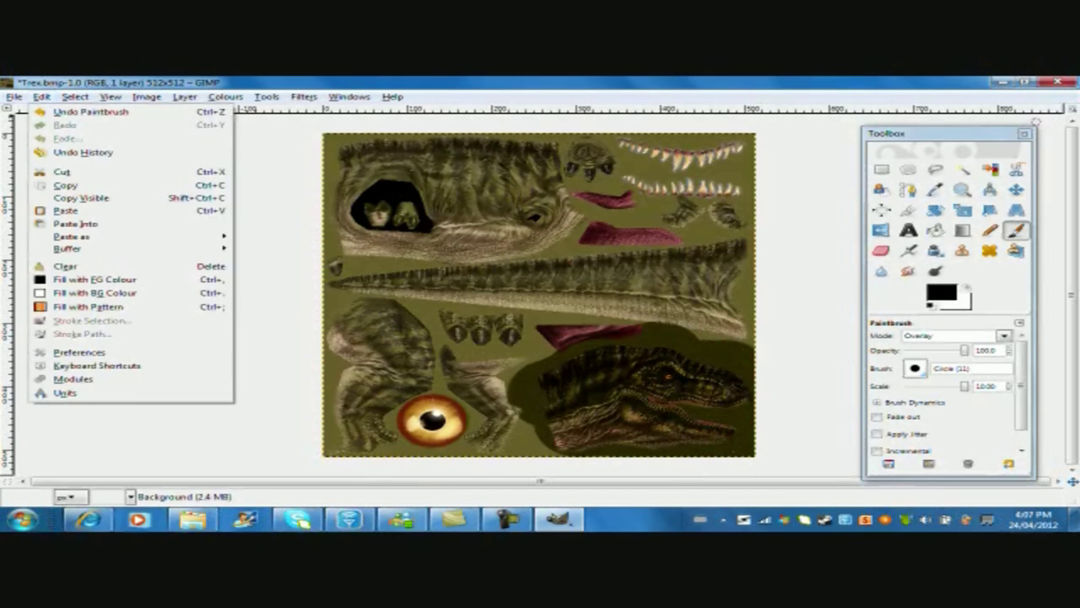
left_click(40, 96)
left_click(88, 111)
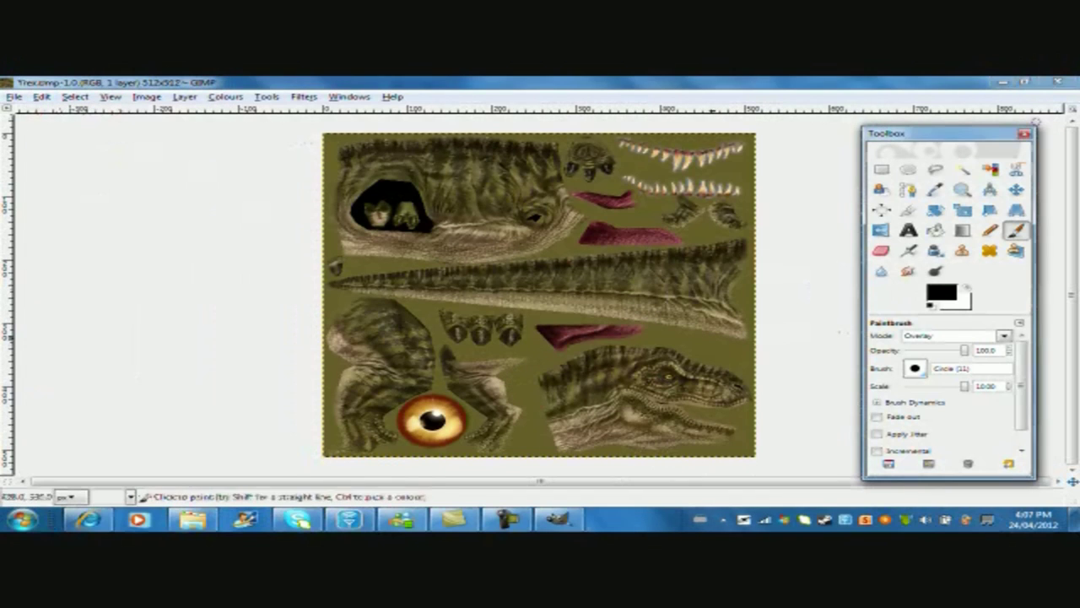
Swap the foreground colour to white, try lightening the T-rex head with an Overlay stroke, and undo the stroke.
left_click(967, 287)
mouse_move(707, 376)
left_mouse_down()
mouse_move(652, 415)
mouse_move(610, 411)
mouse_move(601, 381)
left_mouse_up()
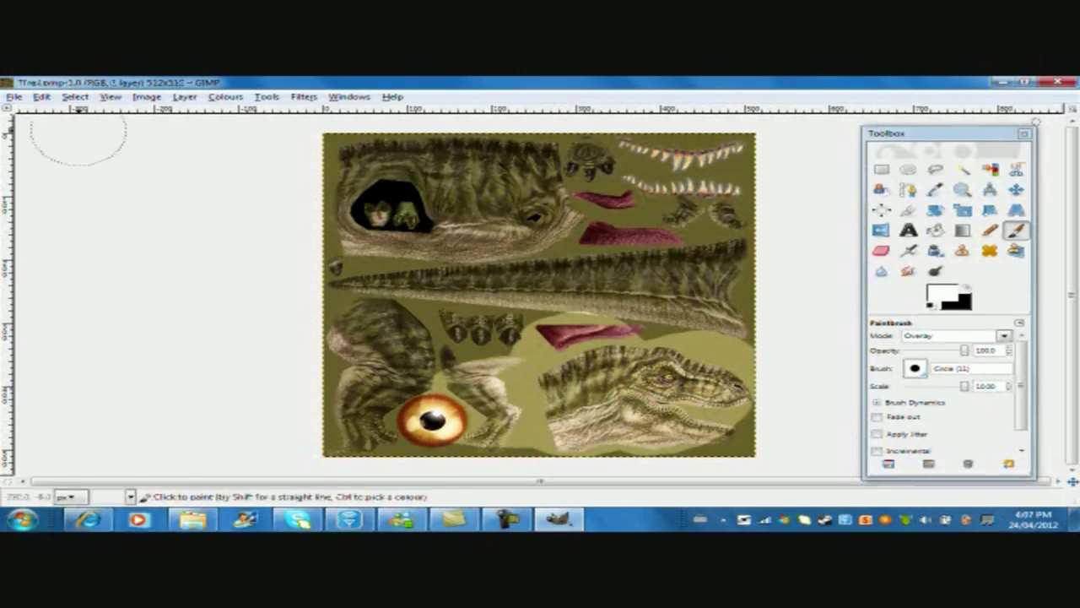
left_click(41, 96)
left_click(84, 112)
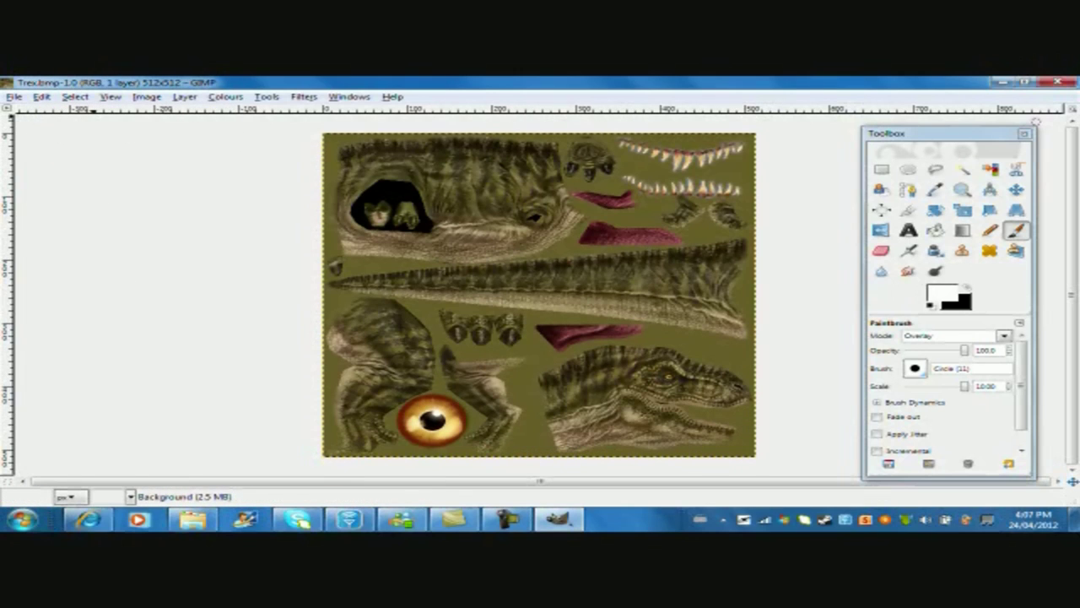
Add a new transparent layer to the T-rex texture image.
left_click(184, 96)
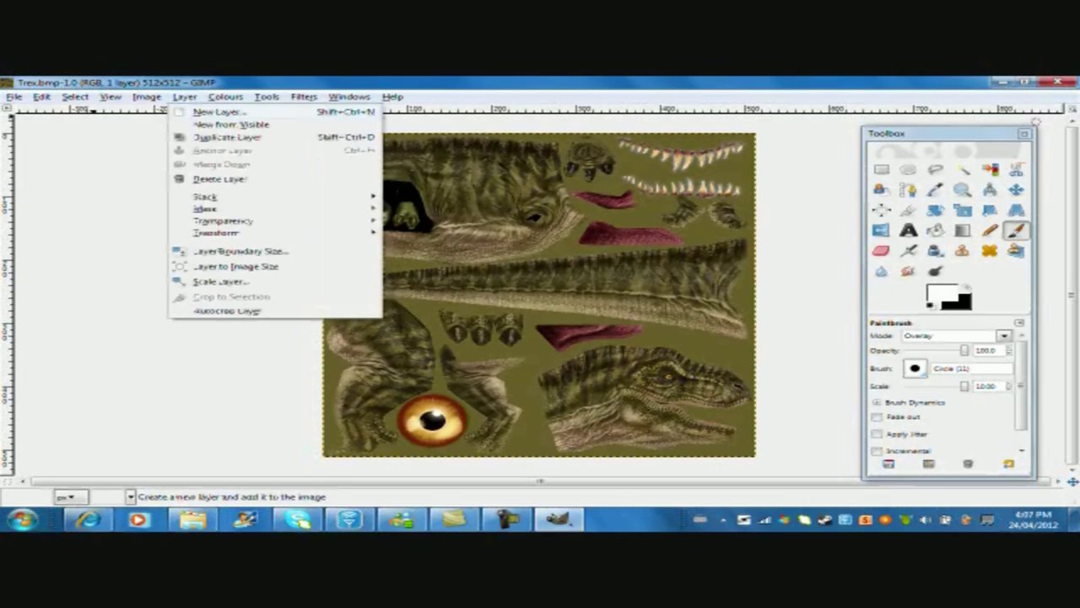
left_click(217, 111)
left_click(253, 374)
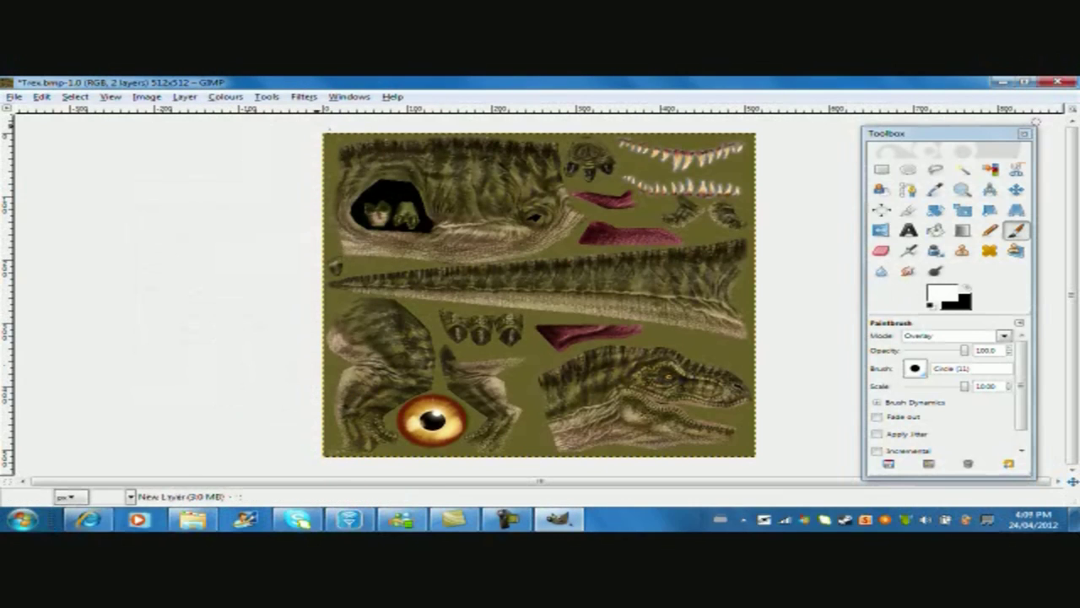
Reopen the recently closed Paths, Layers, Undo and Brushes dock.
left_click(349, 96)
mouse_move(439, 110)
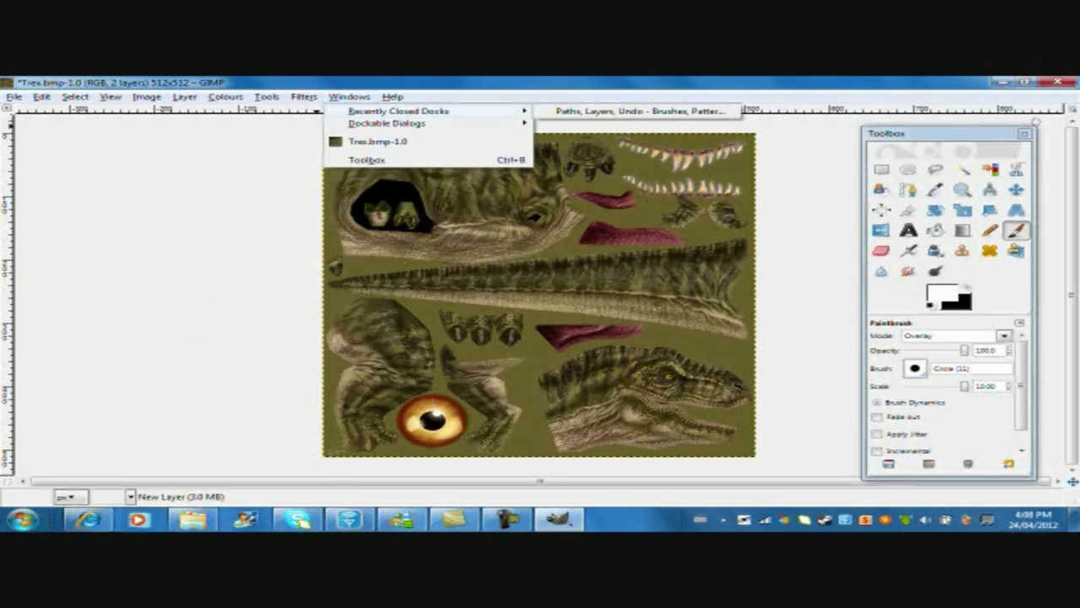
left_click(623, 114)
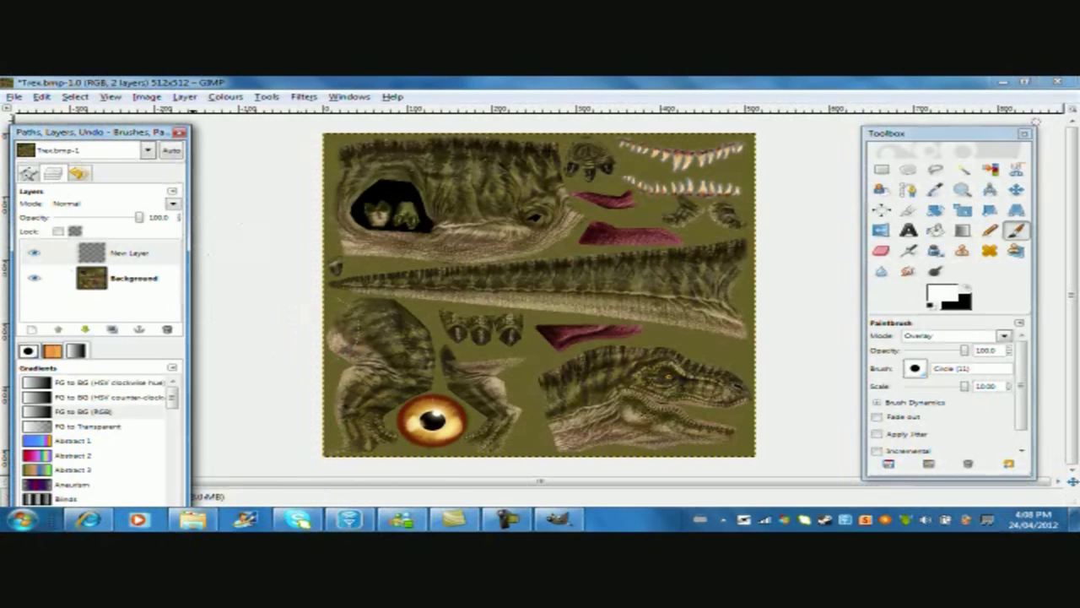
Switch to Internet Explorer, search Google Images for "cmstudios tyrannosaurus rex" and look through the results for T-rex reference pictures.
left_click(88, 520)
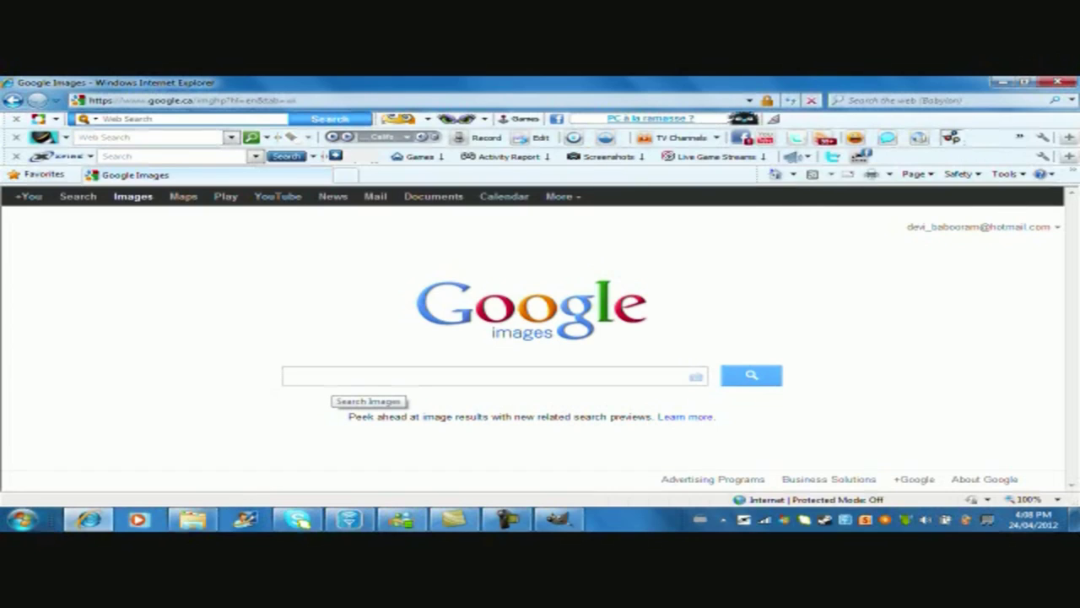
type("cms")
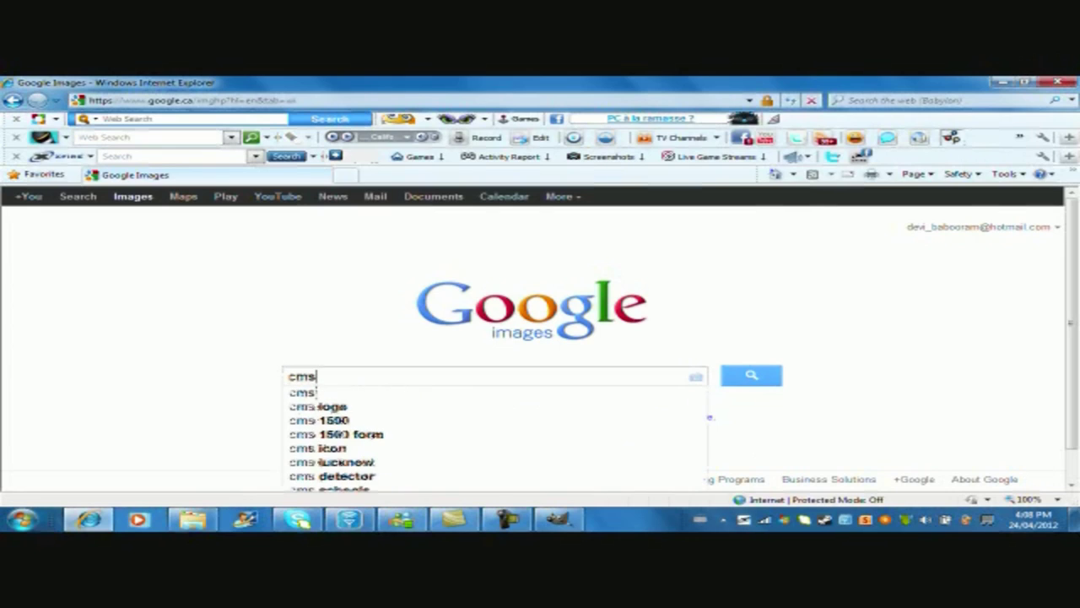
type("tudios ")
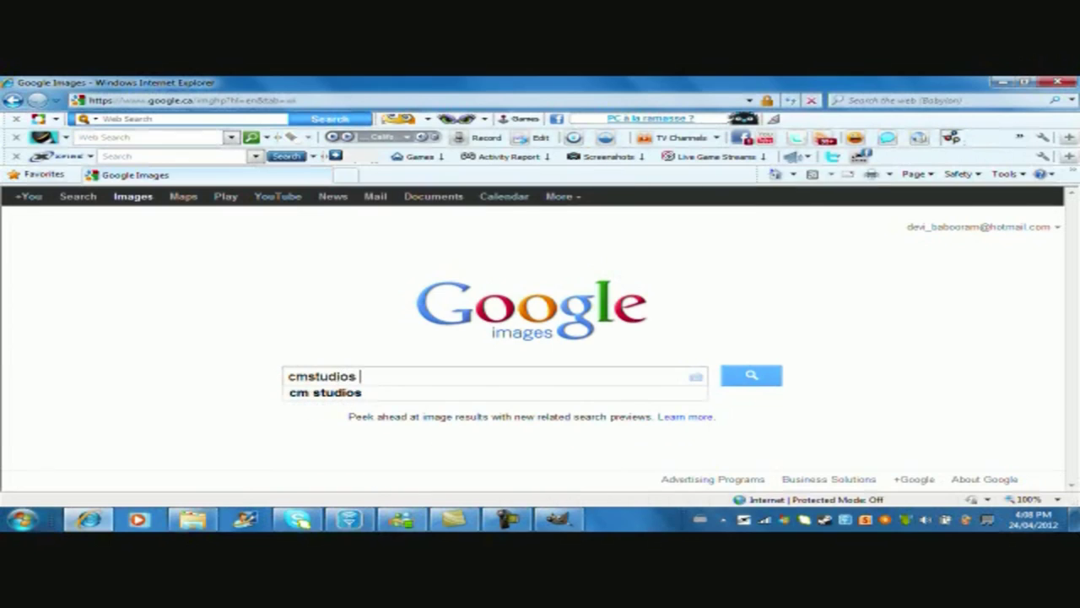
type("fyraq")
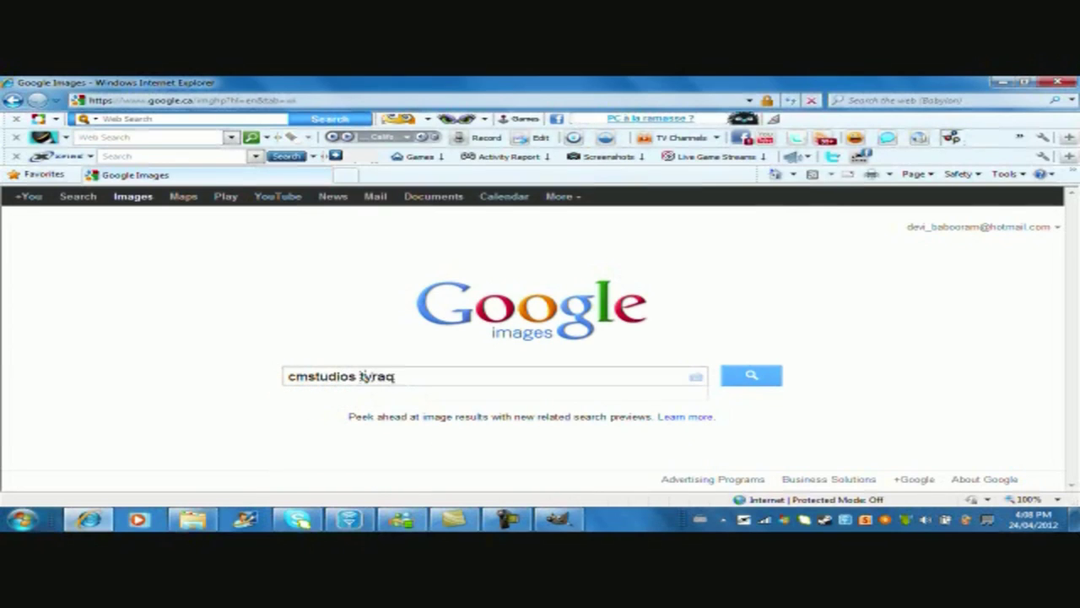
key("BackSpace")
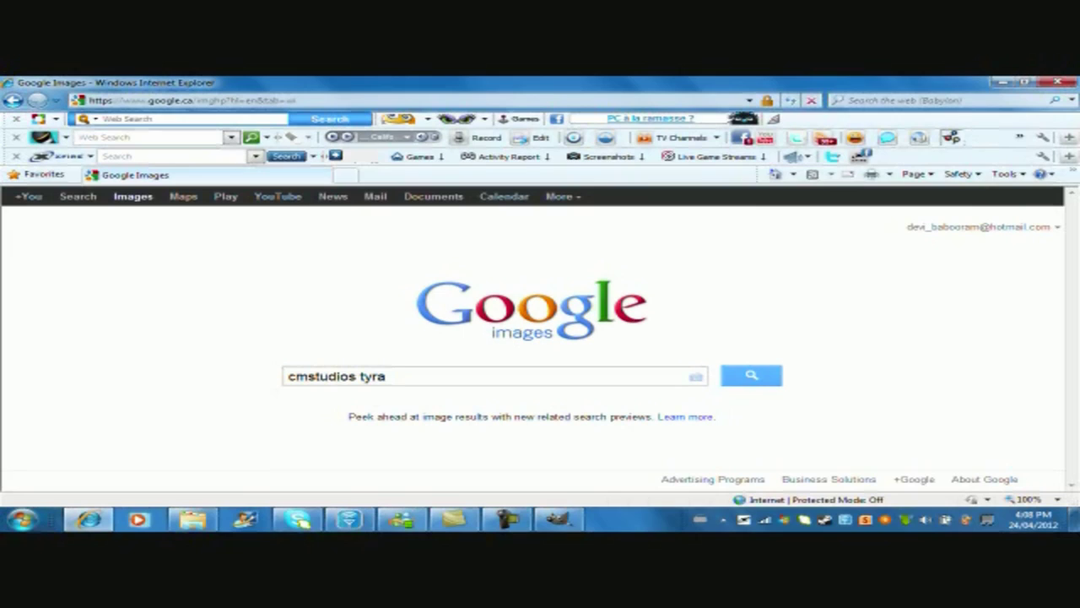
type("nnosaurus rex")
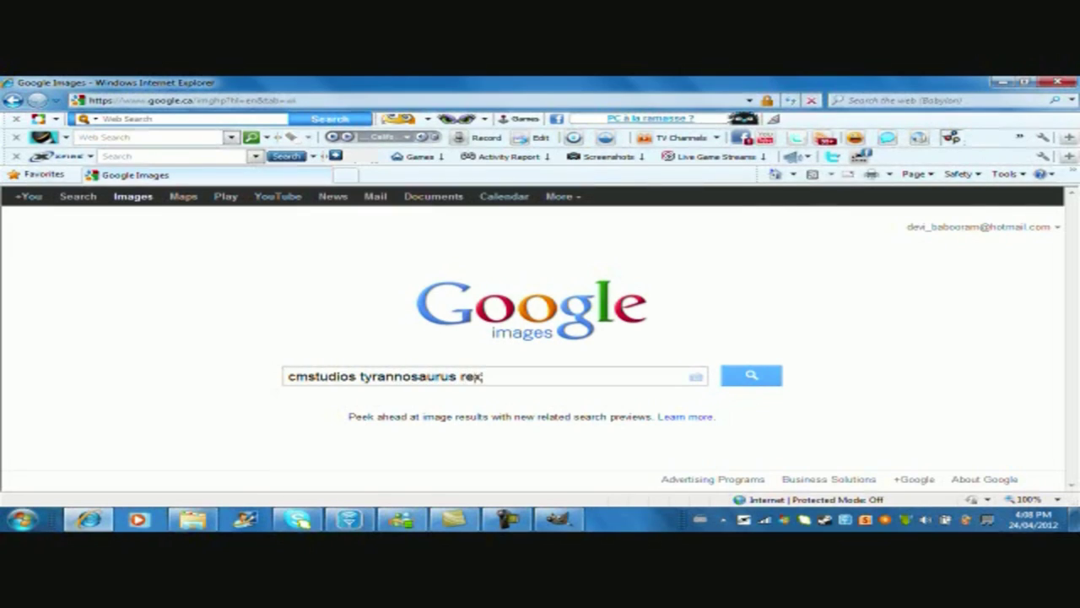
key("Return")
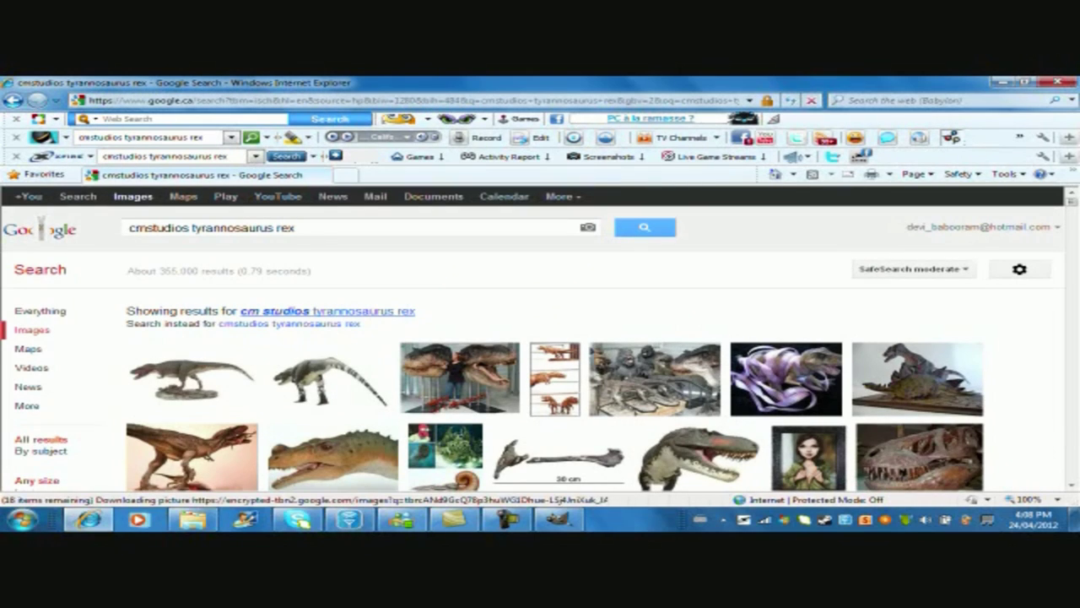
scroll(541, 338, "down", 2)
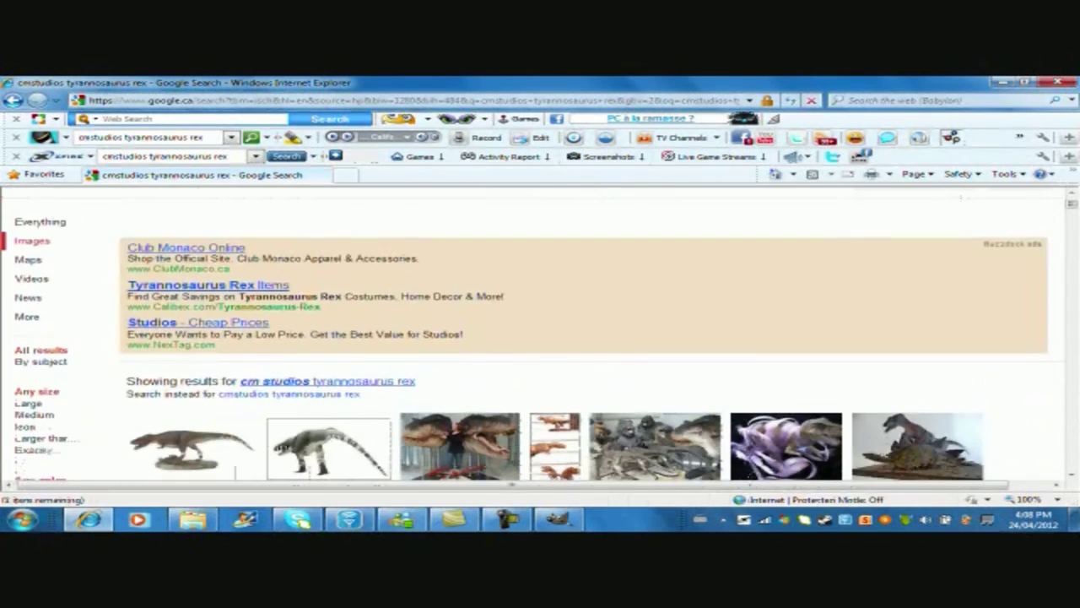
scroll(541, 338, "down", 3)
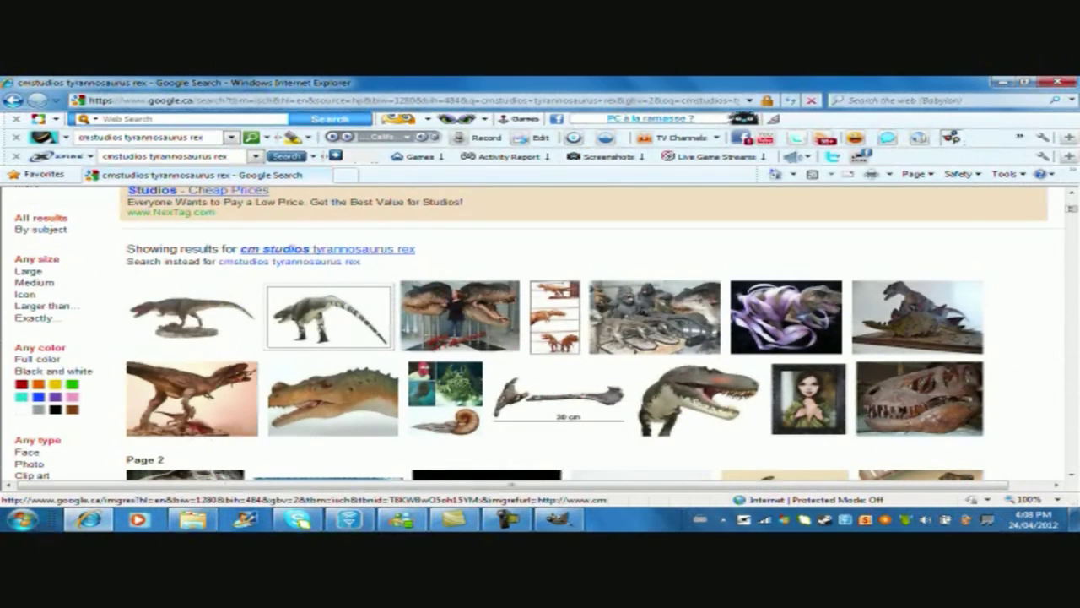
mouse_move(329, 317)
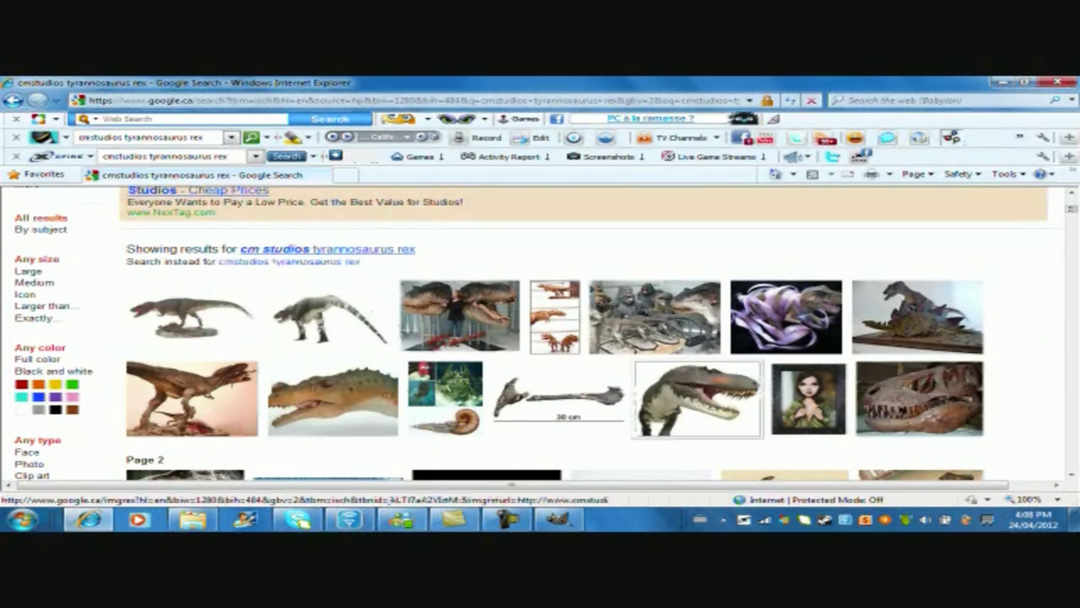
mouse_move(697, 399)
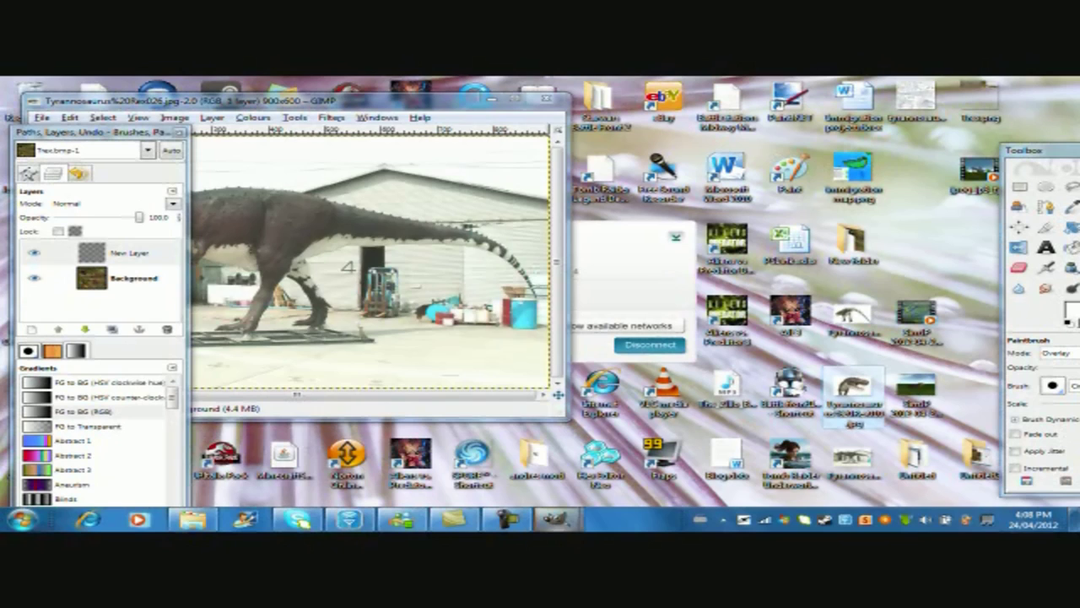
Switch to GIMP, close the Tyrannosaurus%20Rex026.jpg image, and bring Tyrannosaurus%20Rex010.jpg in front of Trex.bmp with the whole Toolbox in view.
mouse_move(555, 519)
left_click(396, 460)
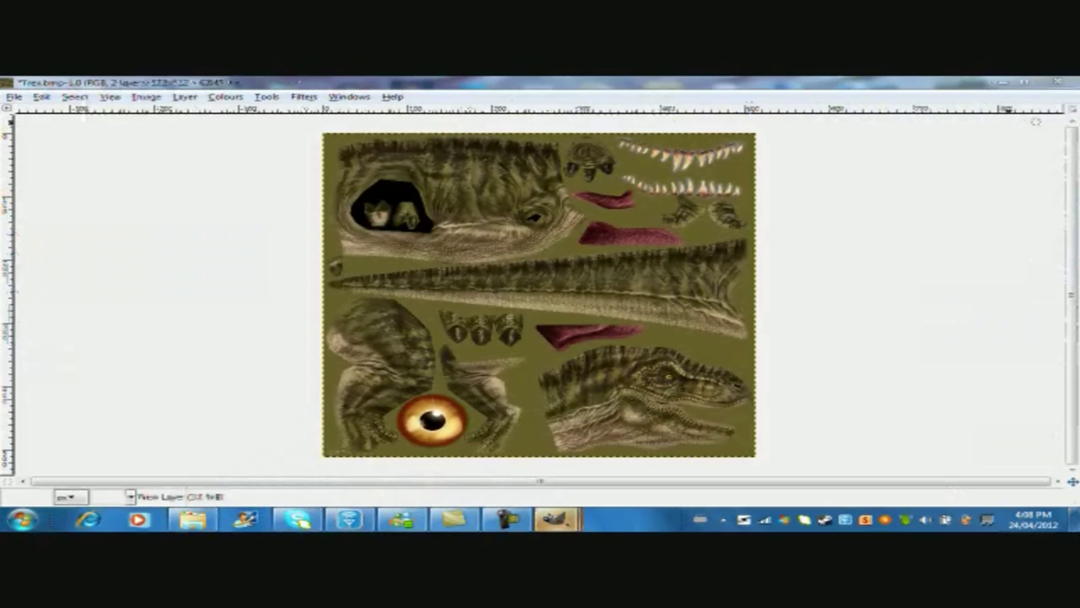
mouse_move(555, 519)
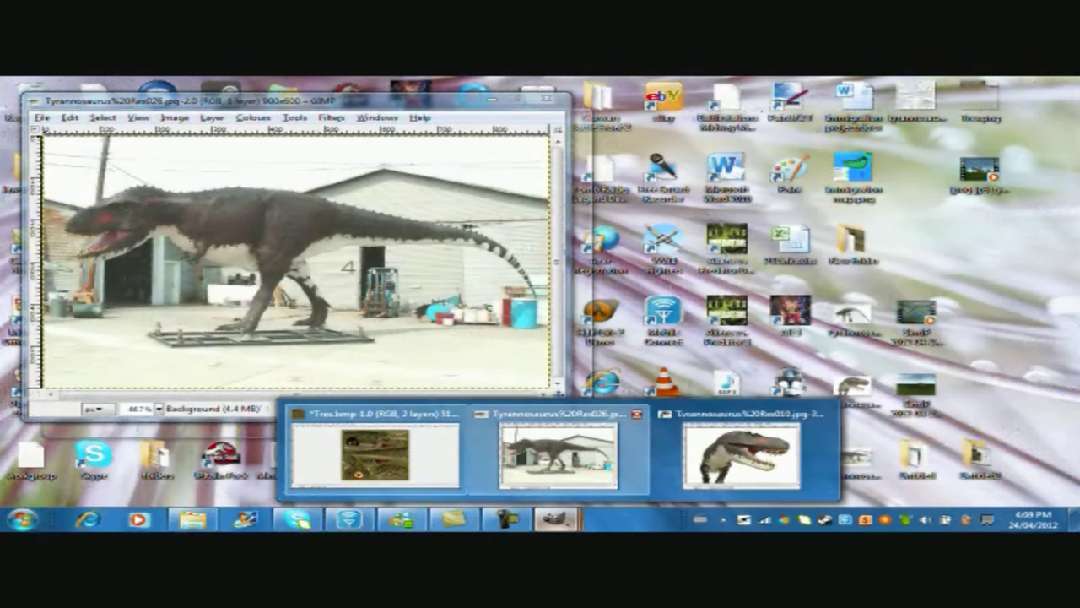
left_click(636, 413)
left_click(650, 456)
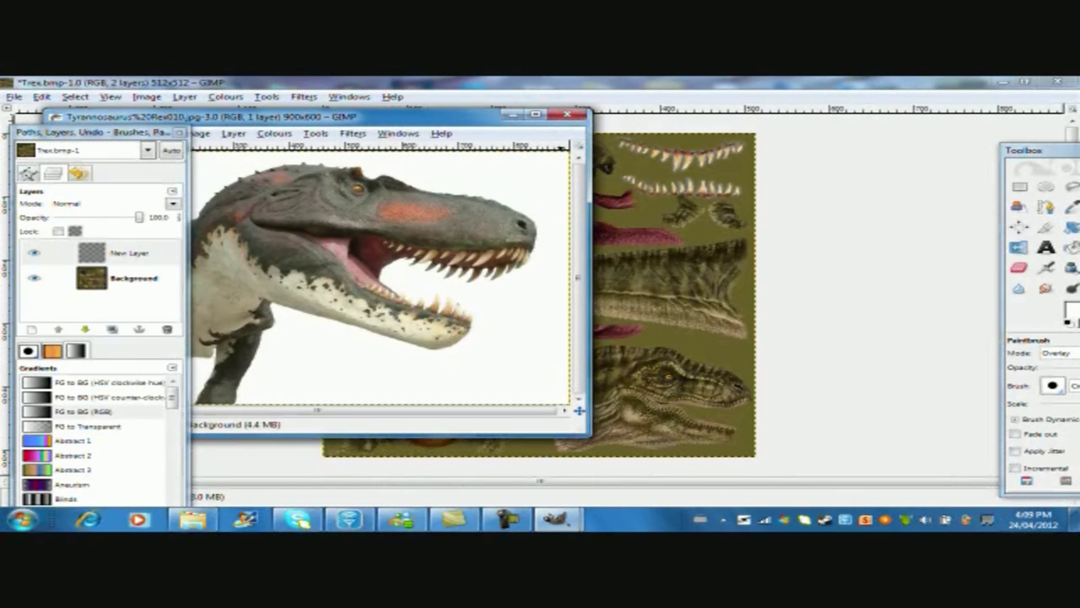
left_click_drag(1026, 149, 869, 140)
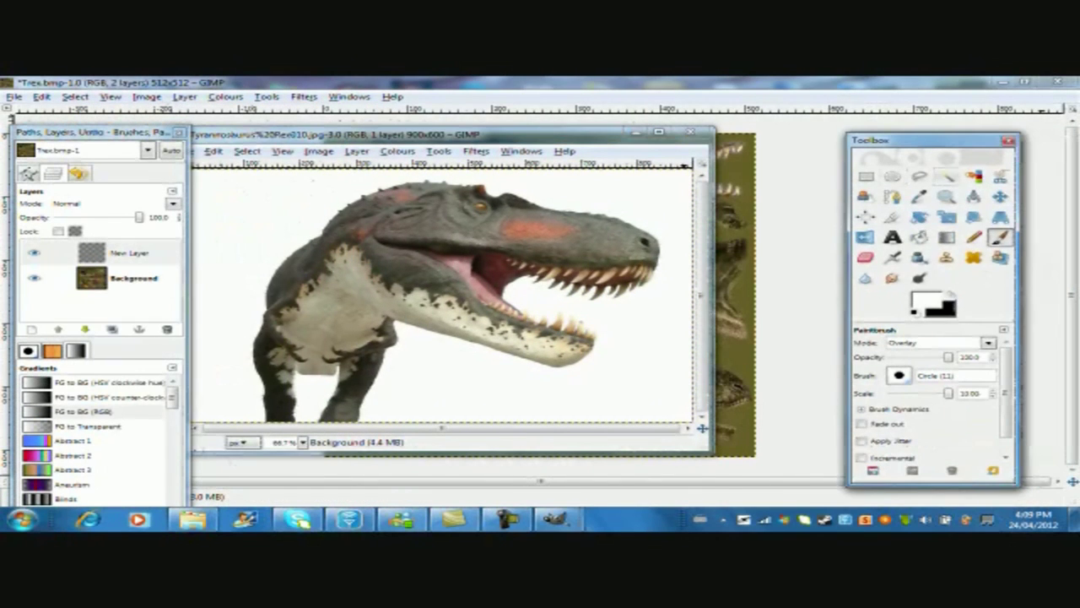
Outline the upper head of the T-rex in Tyrannosaurus%20Rex010.jpg with a closed Free Select selection, from the jaw hinge around the snout and eye.
left_click(920, 176)
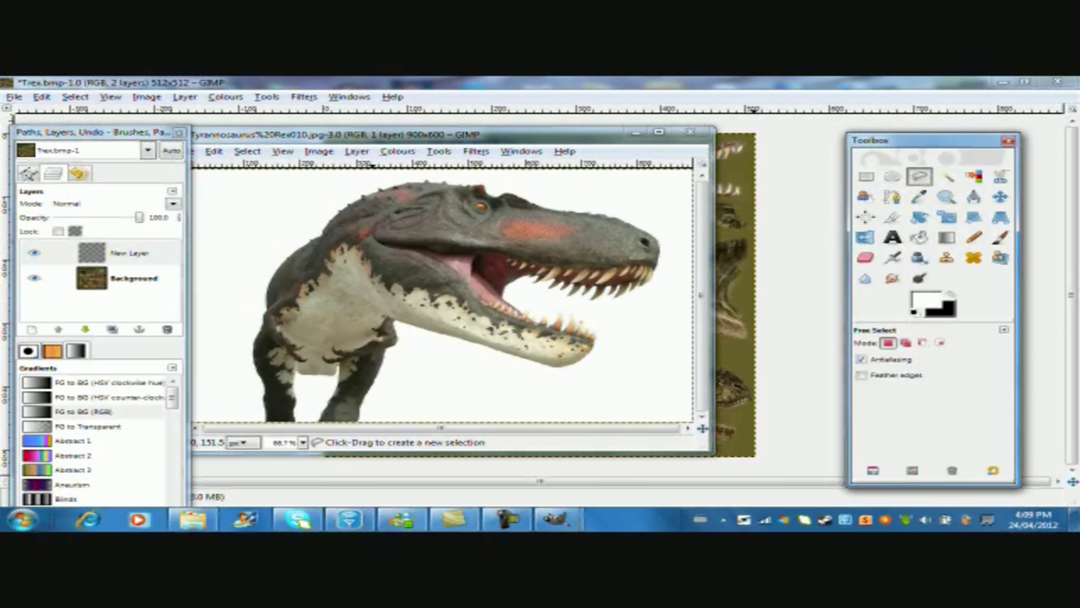
left_click(373, 235)
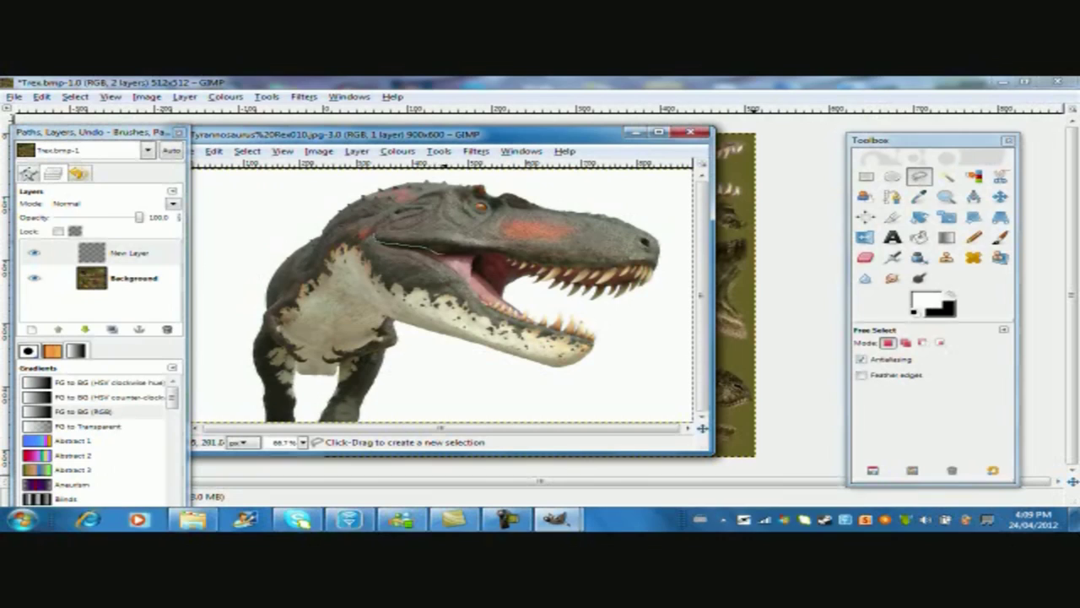
left_click_drag(374, 241, 486, 252)
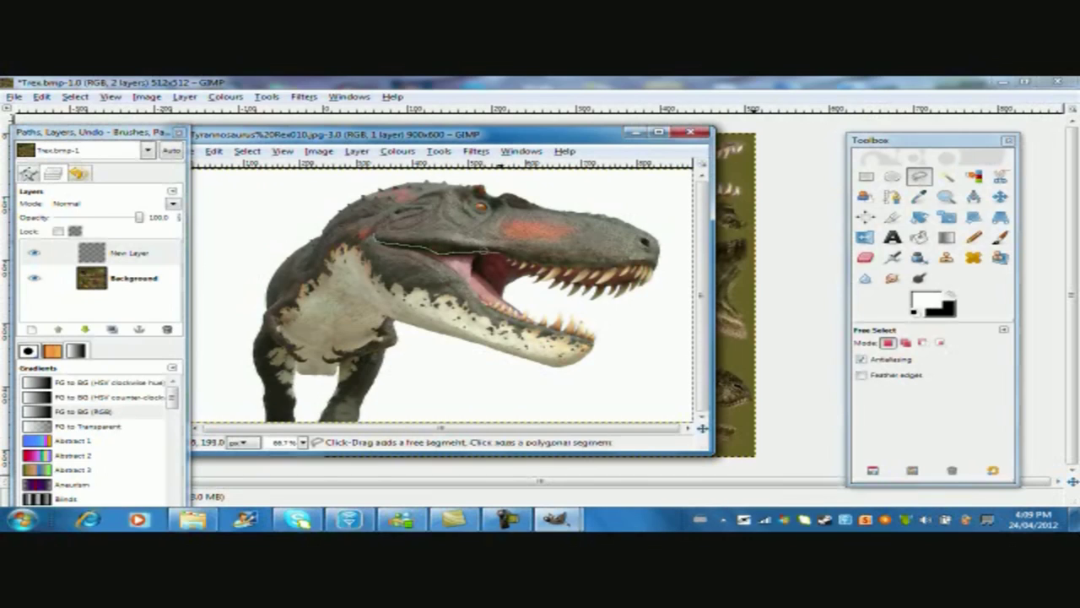
left_click(497, 251)
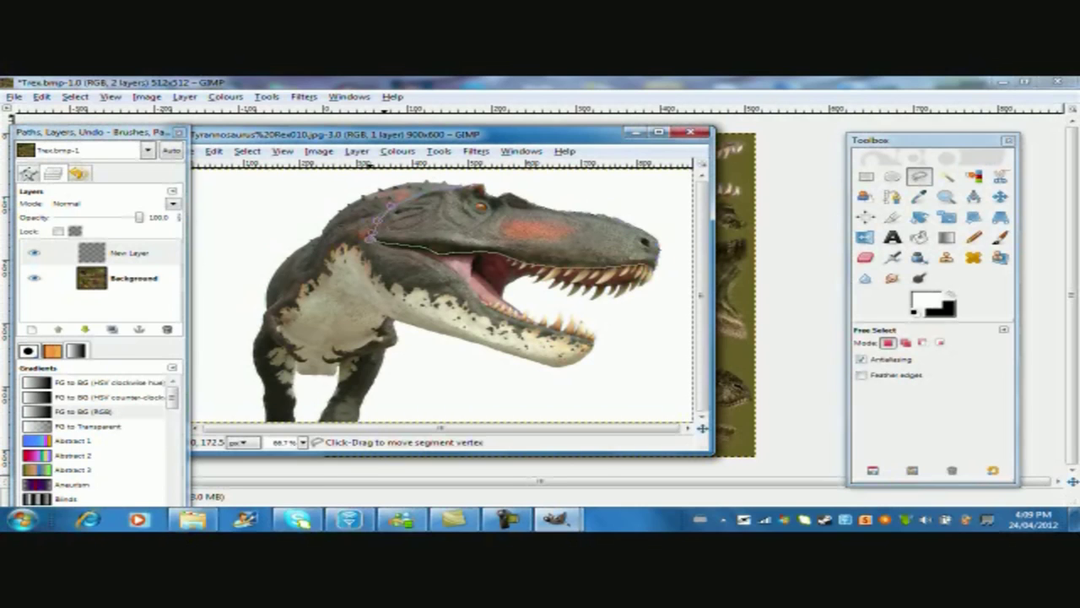
left_click(374, 230)
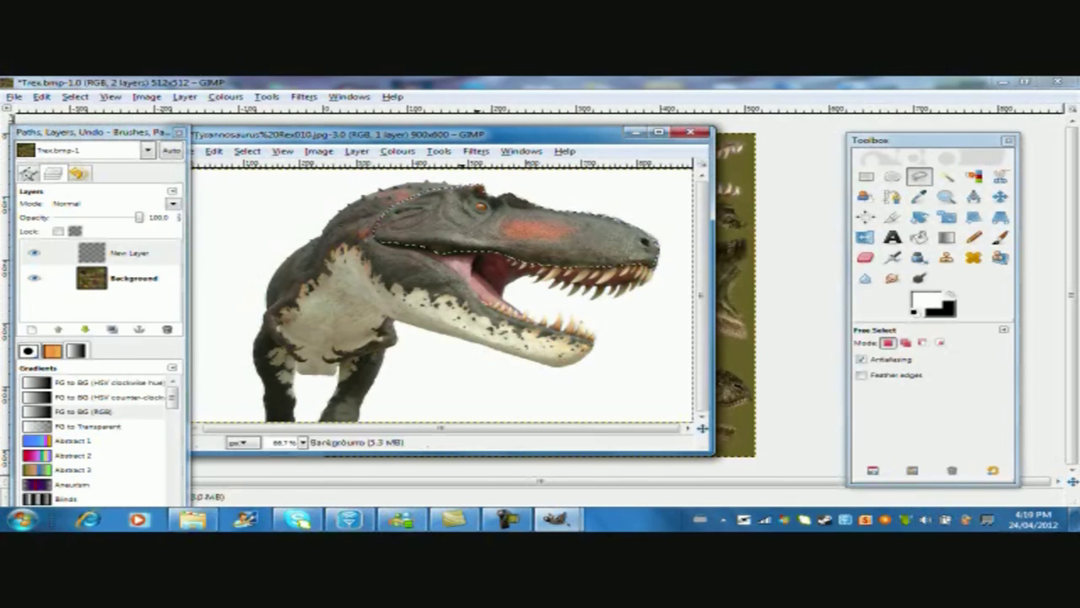
Copy the selected T-rex upper head, minimize that photo and paste the copy into Trex.bmp.
left_click_drag(422, 134, 555, 119)
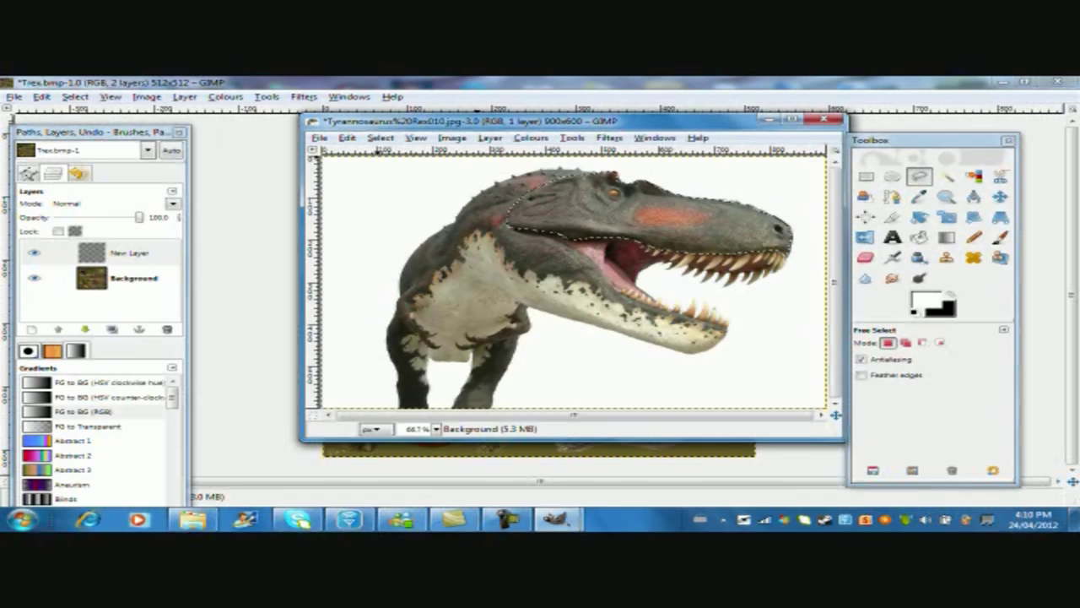
left_click(346, 138)
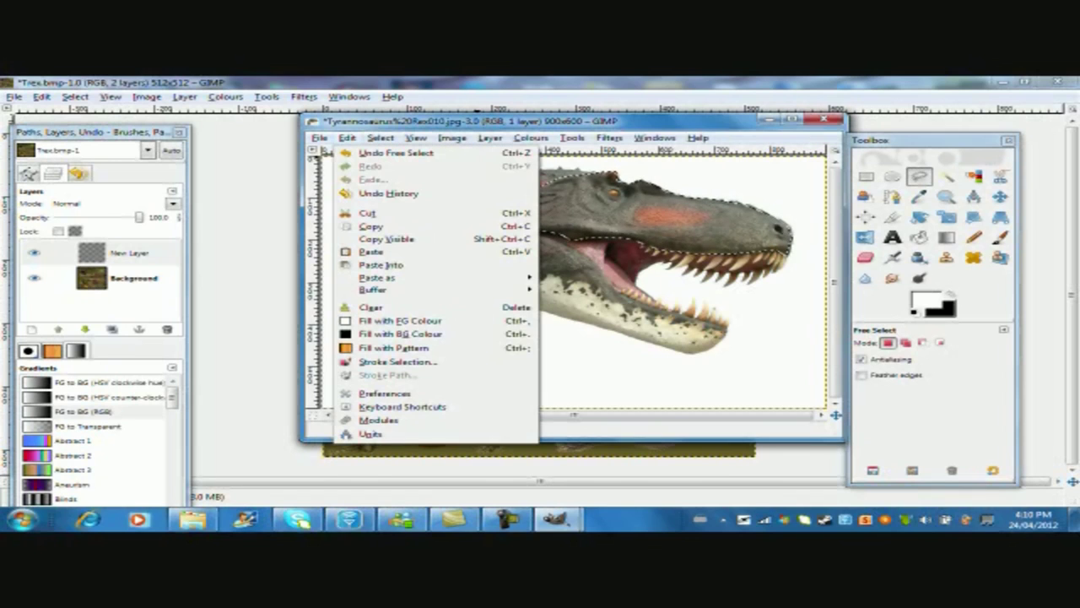
left_click(358, 224)
left_click(768, 119)
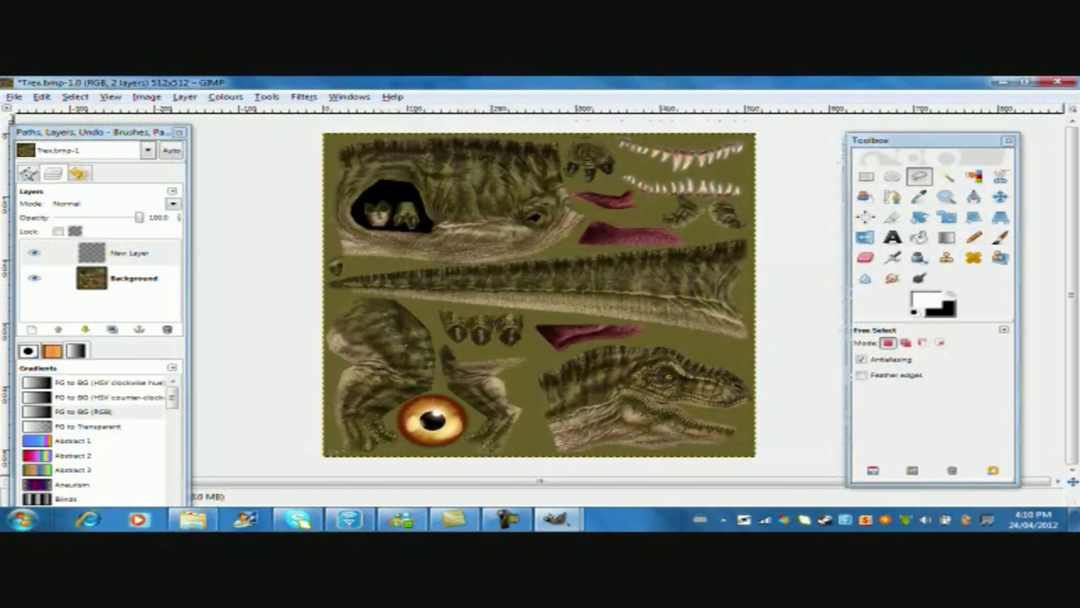
left_click(42, 97)
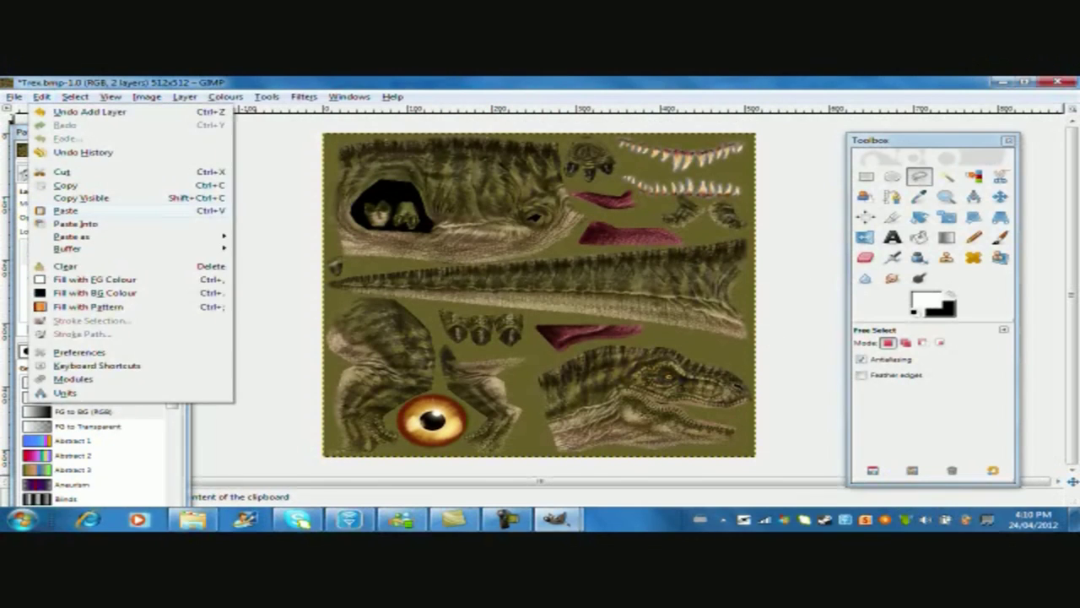
left_click(65, 210)
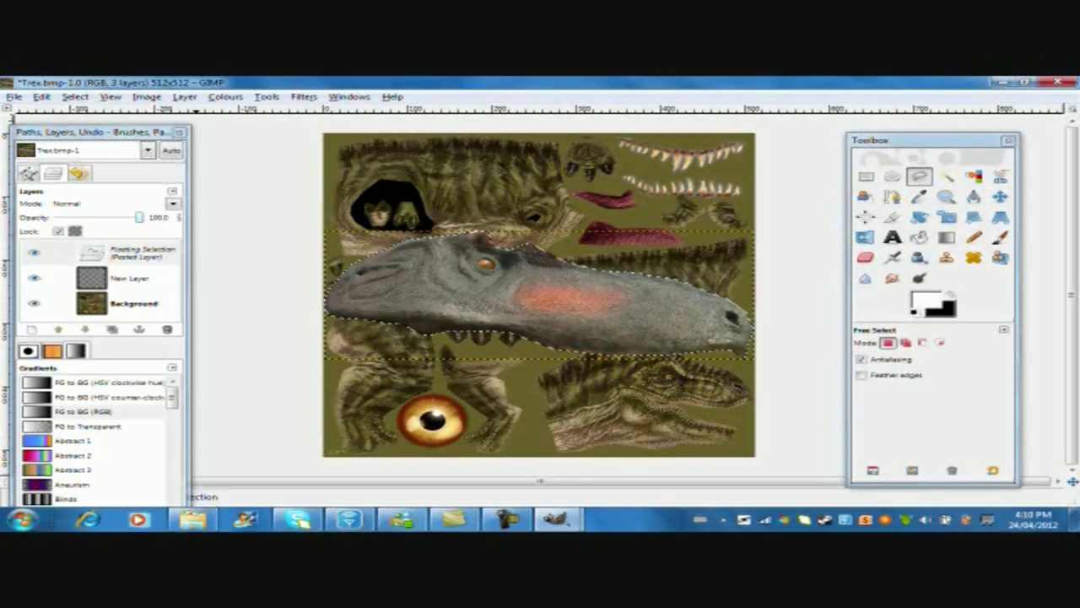
Lower the pasted T-rex head's opacity to about 56.7 and move it over the side-view head in the texture's lower corner.
left_click_drag(139, 217, 102, 217)
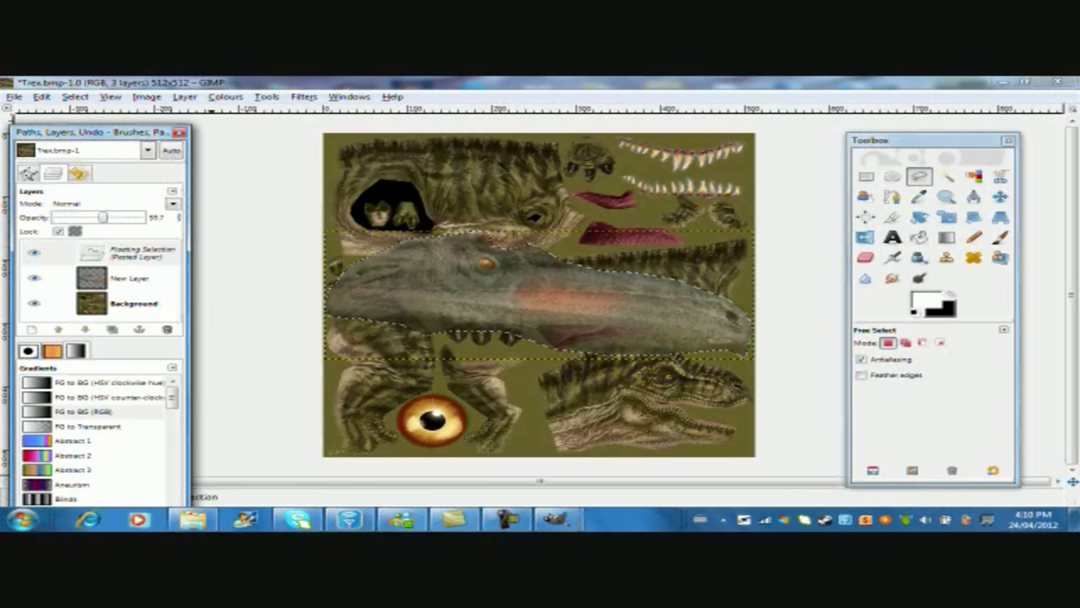
left_click(946, 176)
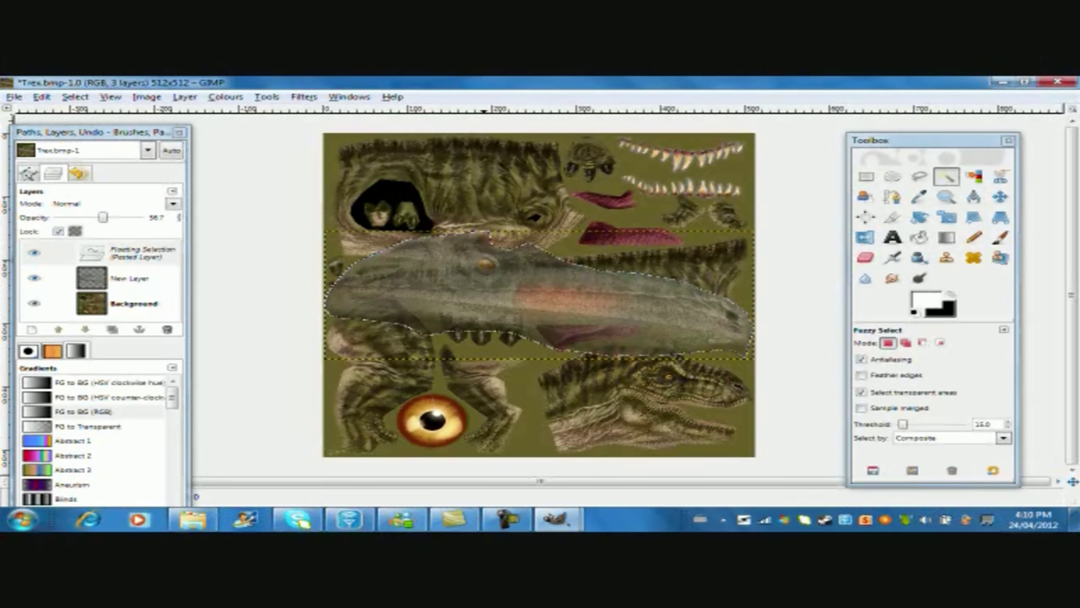
left_click_drag(484, 287, 666, 410)
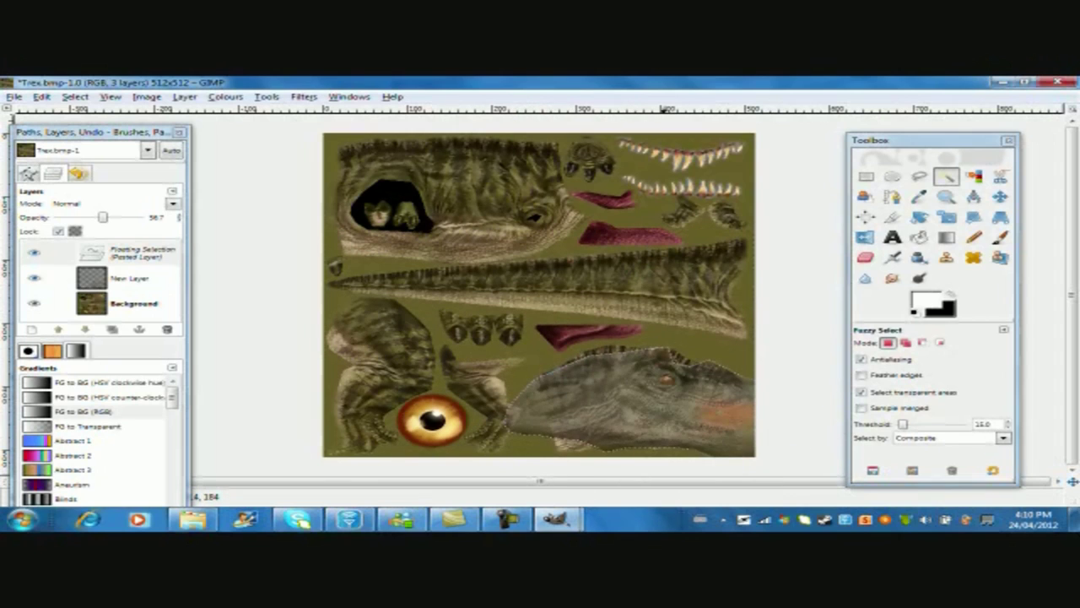
left_click_drag(842, 390, 842, 390)
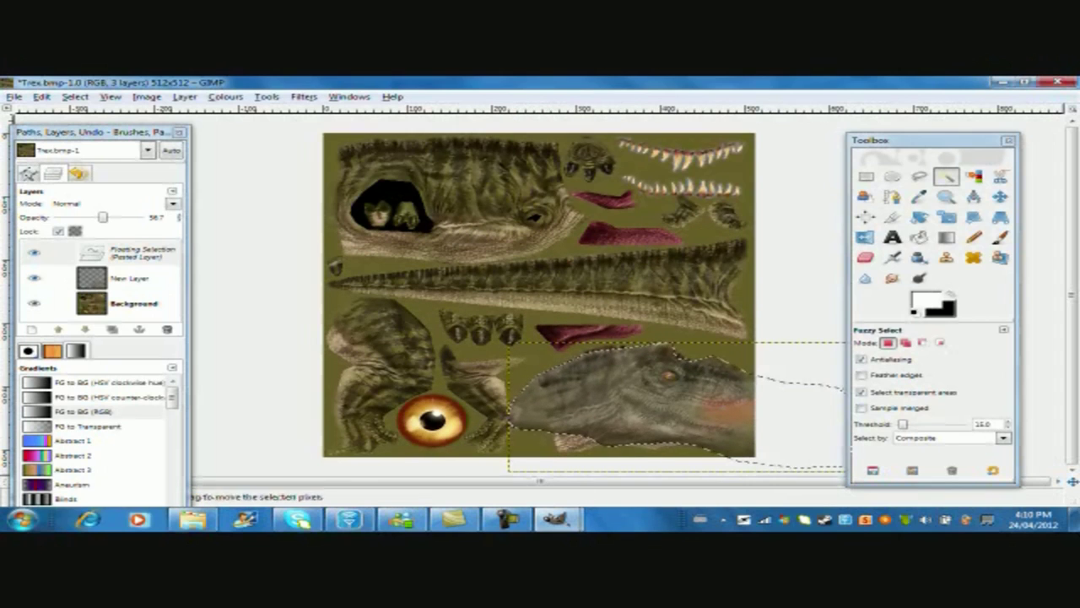
left_click(919, 217)
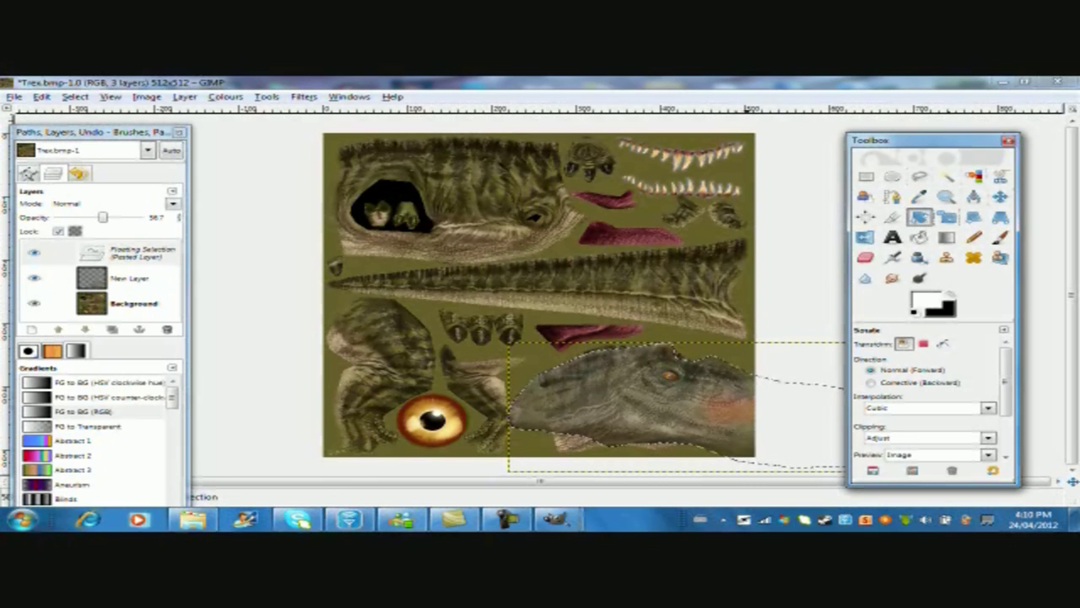
mouse_move(764, 382)
left_mouse_down()
mouse_move(765, 373)
mouse_move(771, 398)
mouse_move(778, 374)
left_mouse_up()
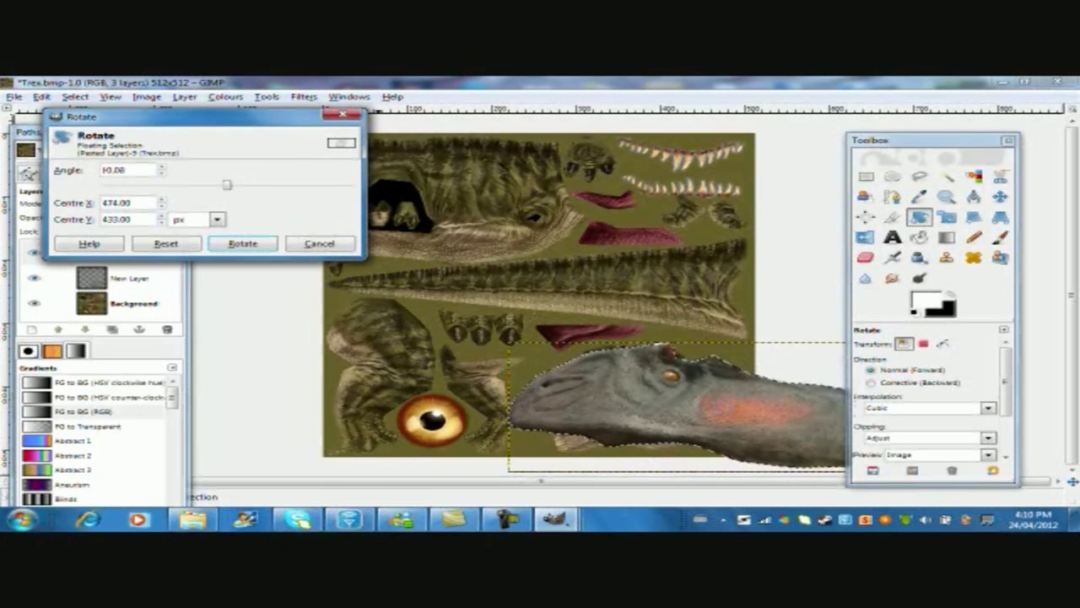
left_click(320, 243)
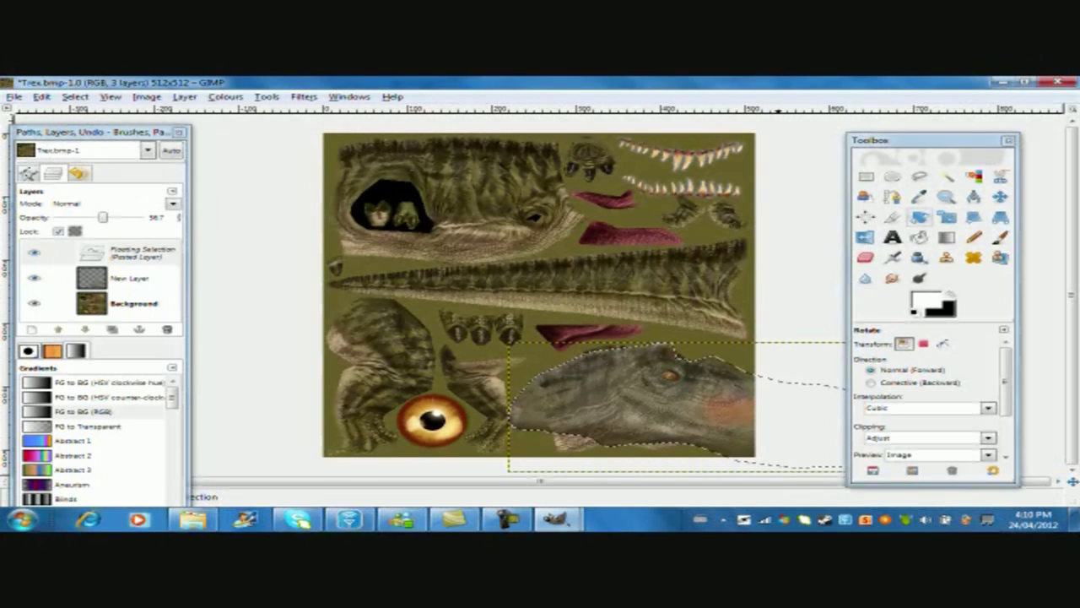
Scale the pasted T-rex head down to about 181 × 89 pixels over the texture's side-view head, keeping the Toolbox clear of it.
left_click(946, 217)
left_click_drag(869, 139, 200, 123)
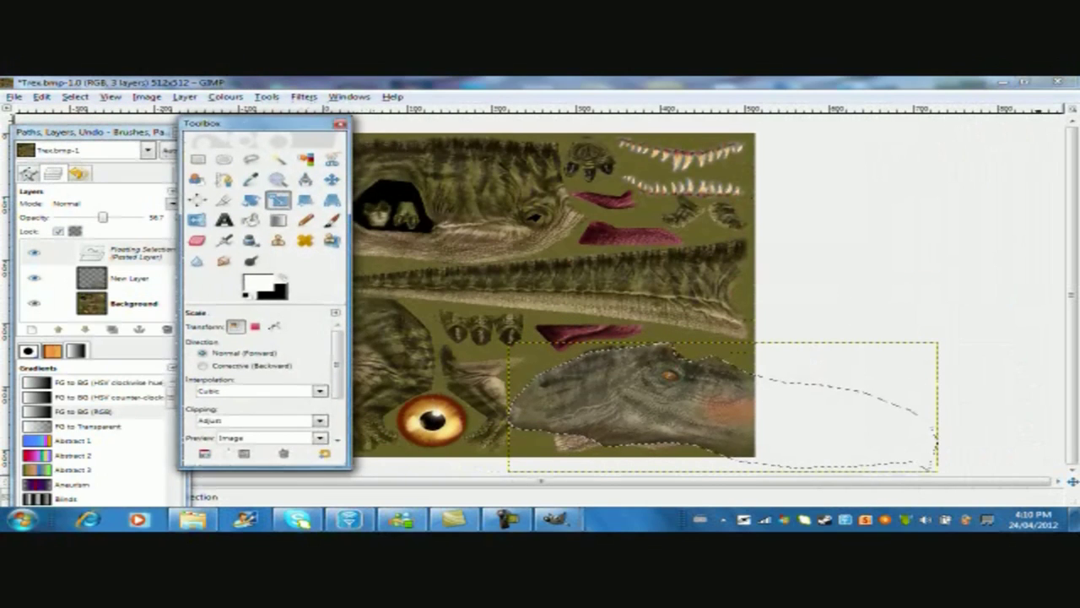
left_click_drag(942, 467, 748, 405)
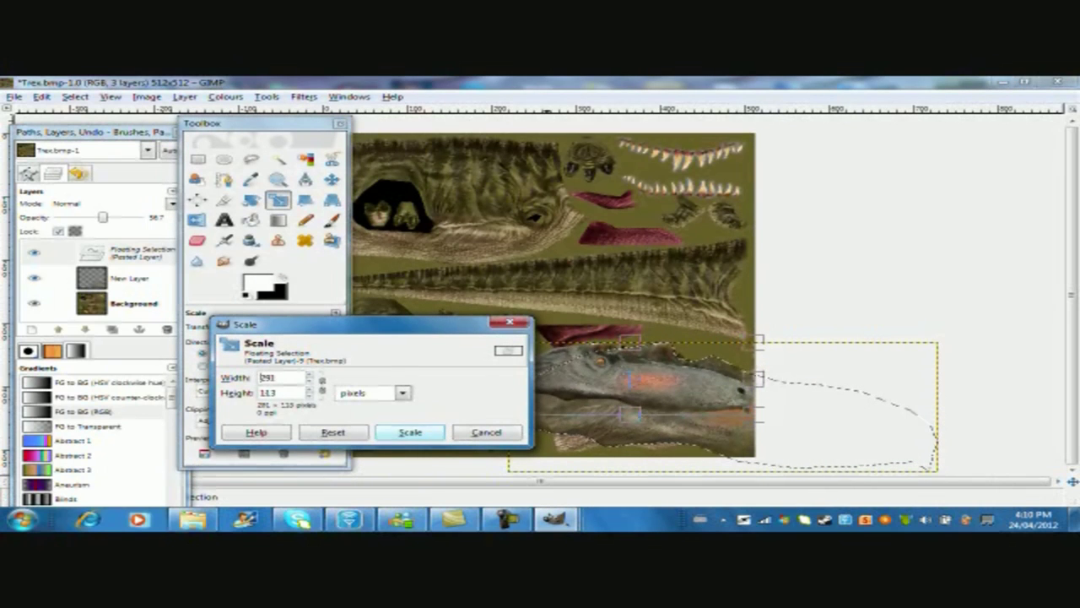
left_click(410, 432)
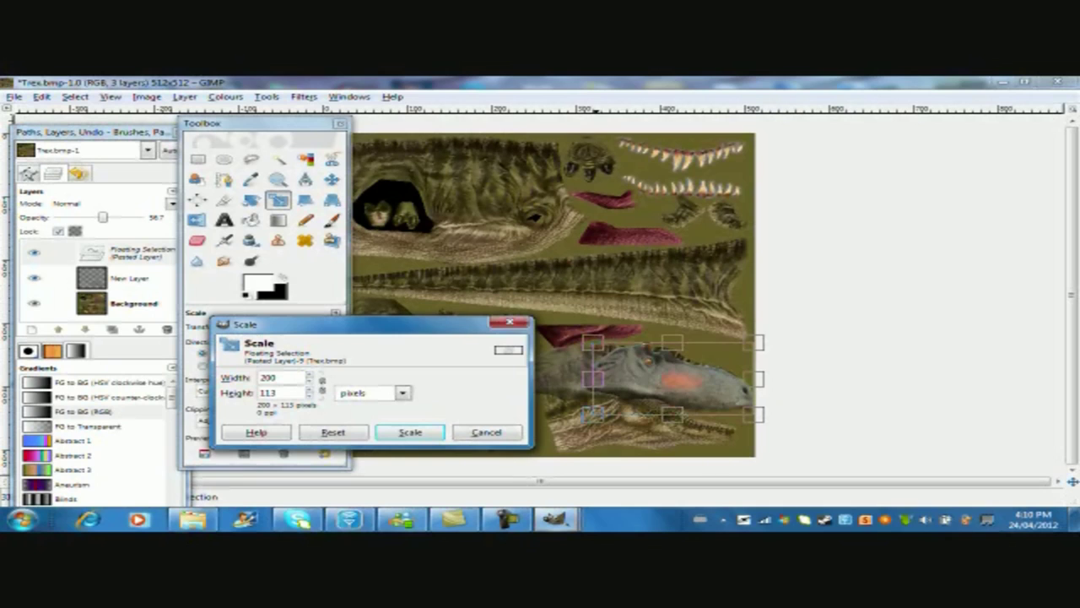
left_click_drag(686, 344, 686, 362)
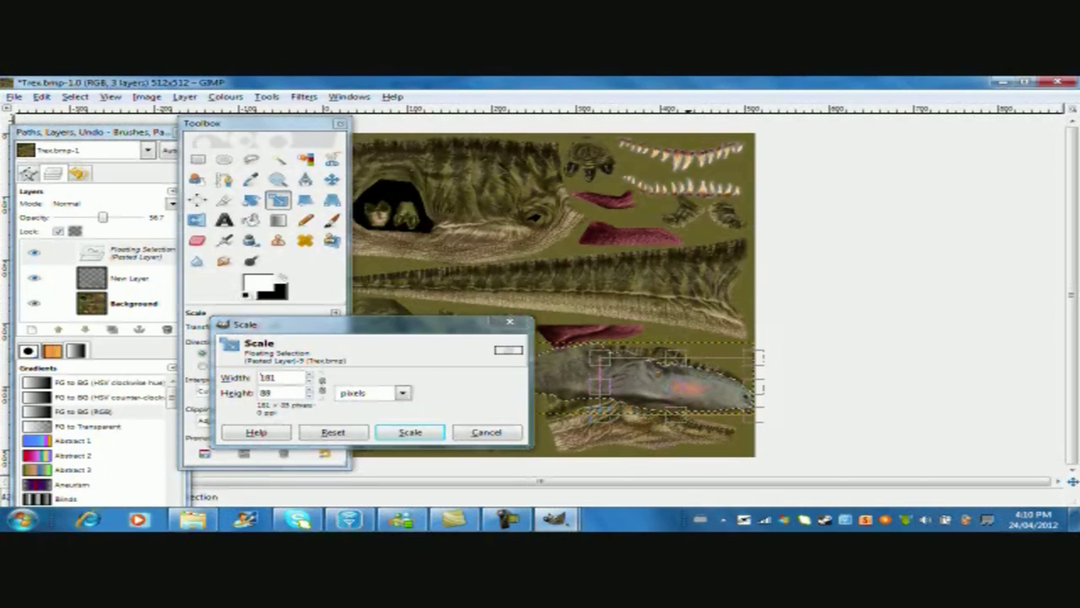
left_click(410, 432)
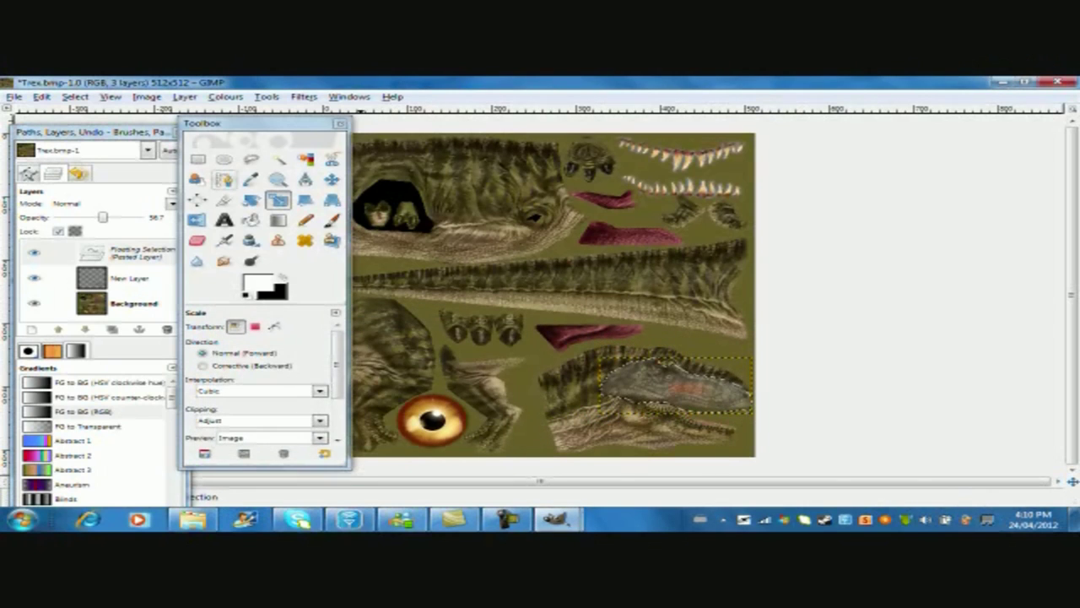
Nudge the pasted head slightly over the texture's head and shear it with an X magnitude of 1.
left_click(278, 159)
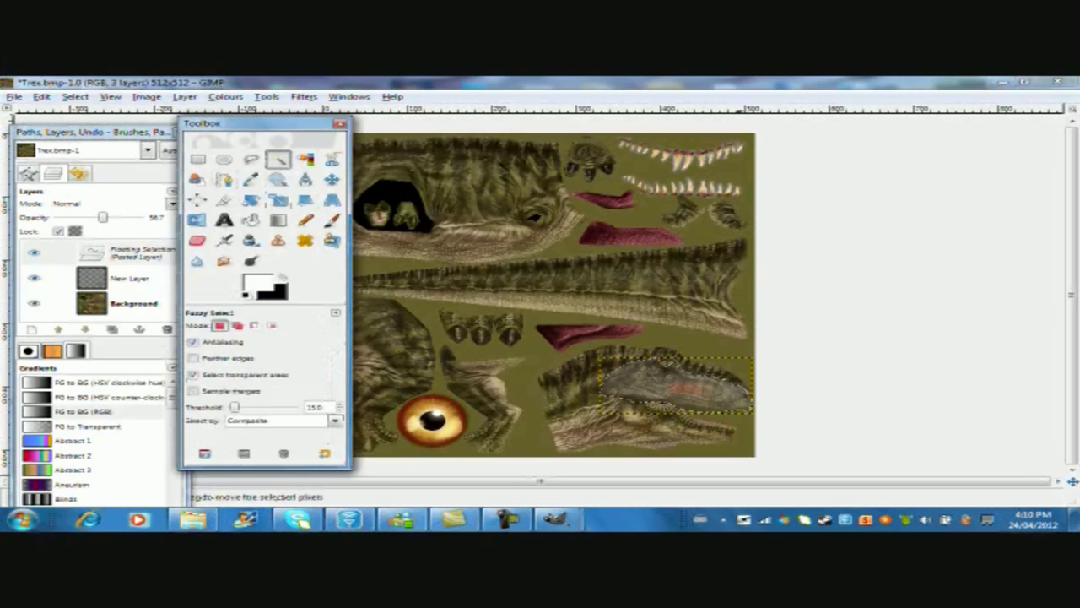
left_click_drag(739, 391, 736, 384)
left_click(675, 382)
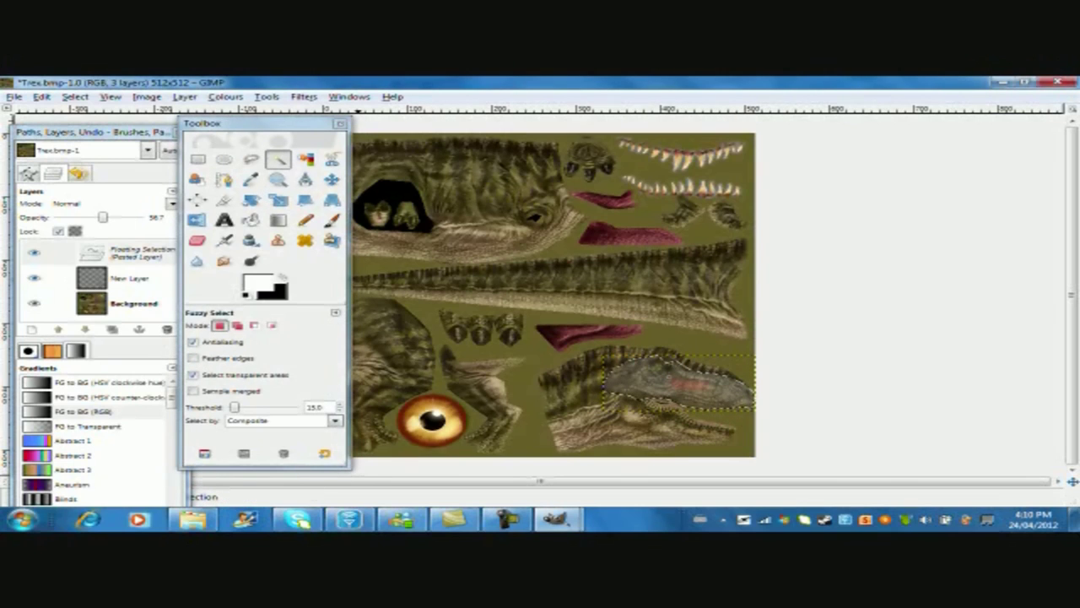
left_click(305, 199)
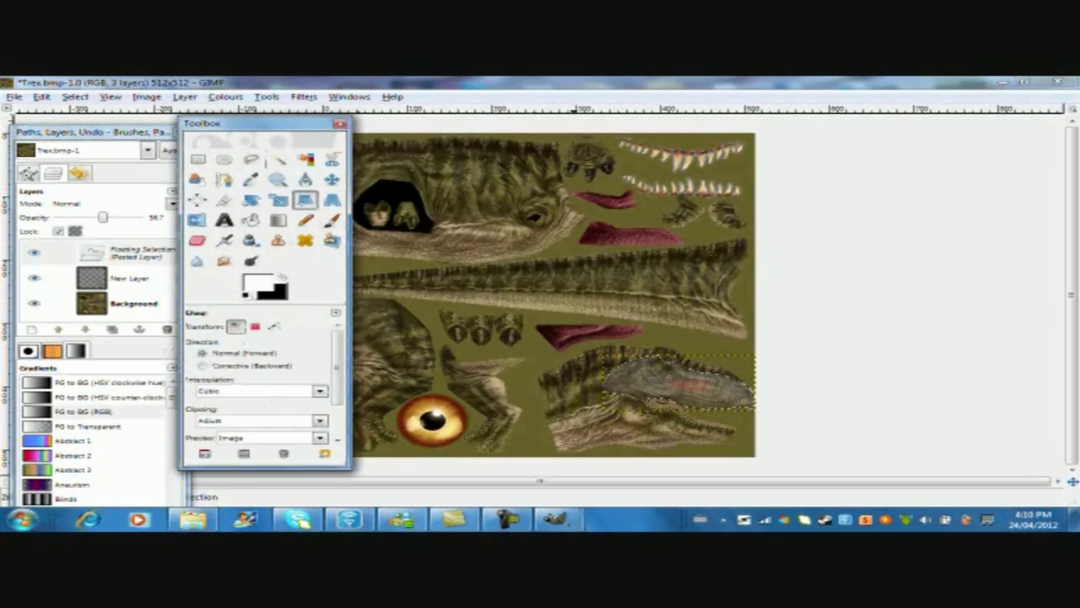
mouse_move(606, 380)
left_mouse_down()
mouse_move(615, 380)
mouse_move(606, 380)
left_mouse_up()
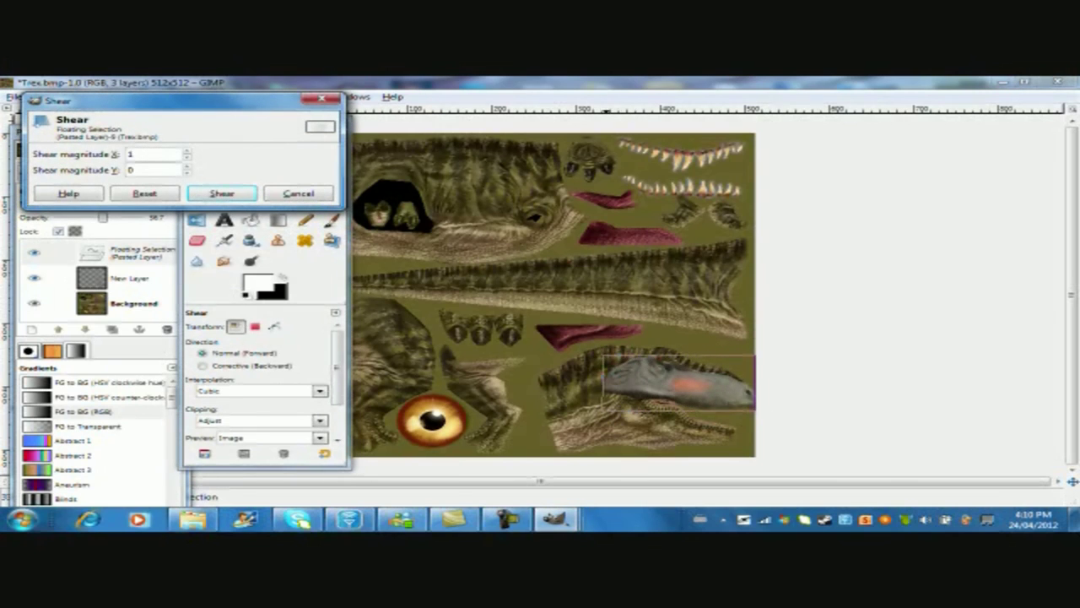
left_click(221, 194)
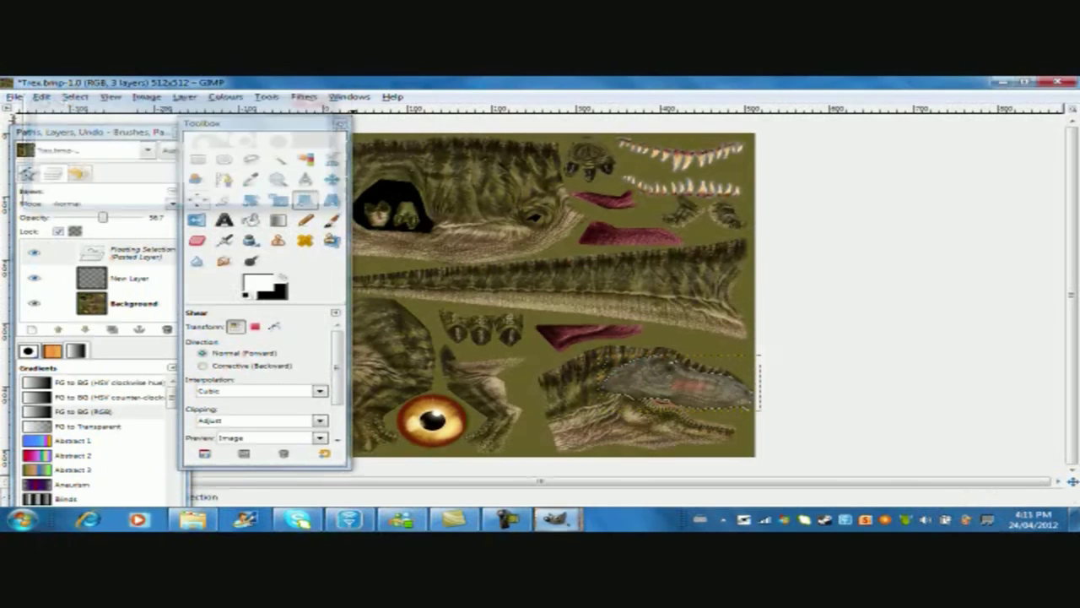
Rotate the pasted head by about 2 degrees and shift it down onto the texture's upper jaw and eye.
left_click(251, 200)
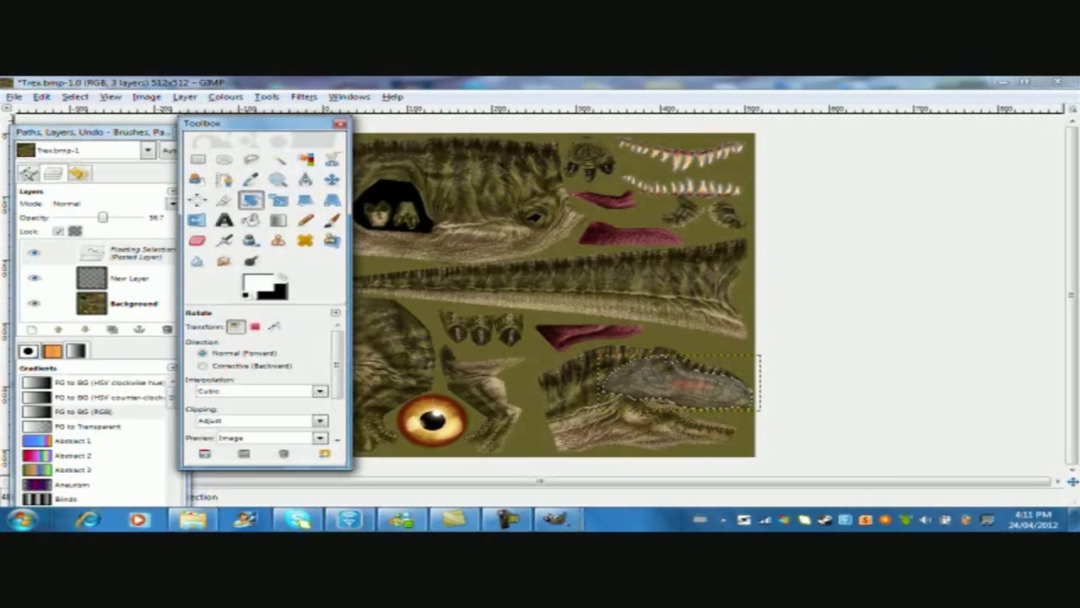
left_click_drag(736, 391, 739, 393)
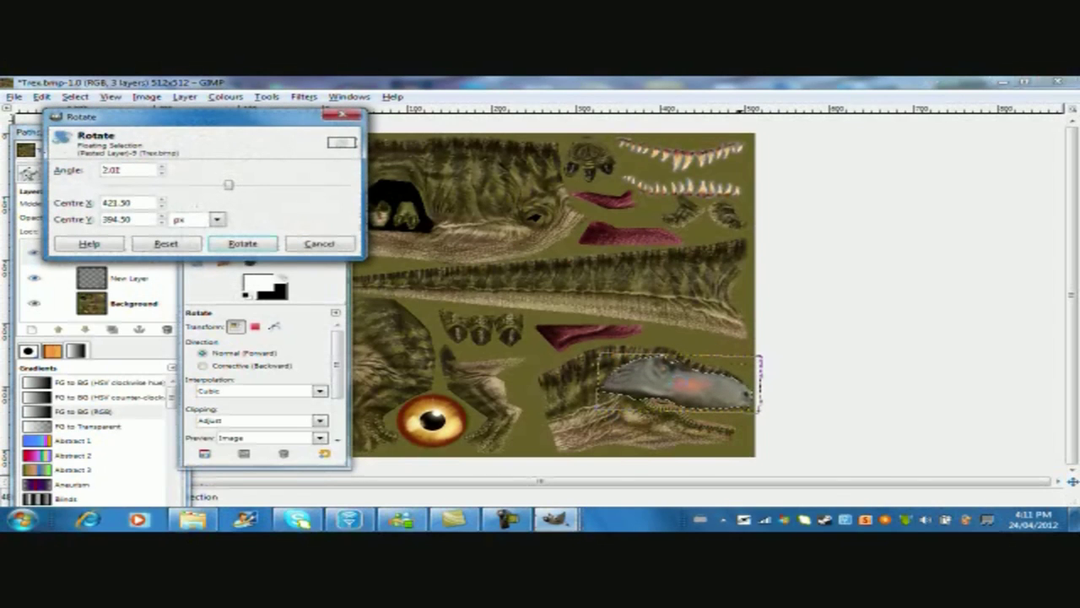
left_click(242, 243)
left_click(278, 158)
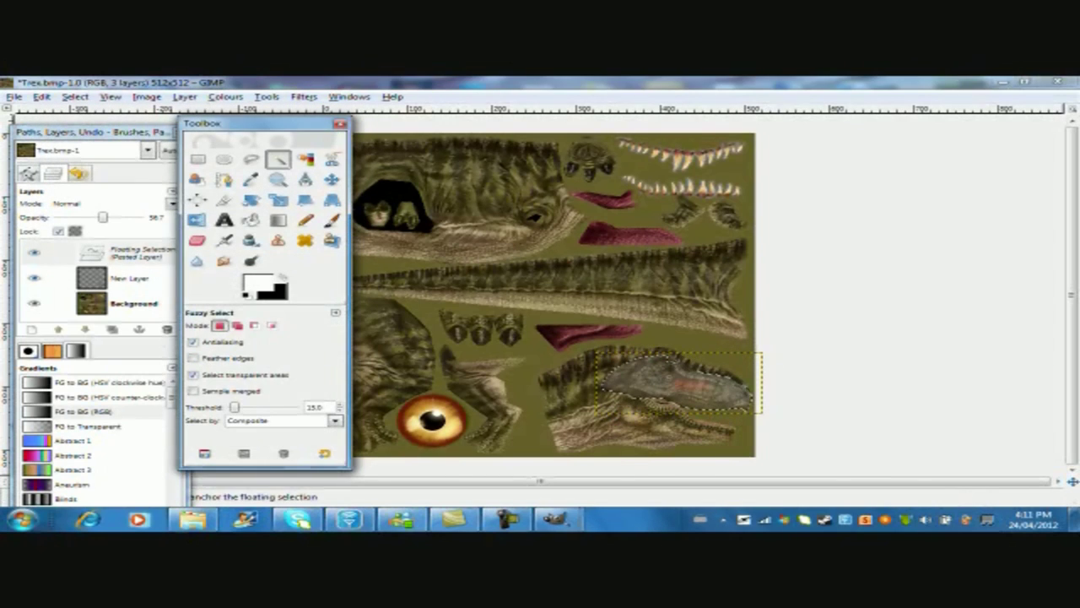
left_click_drag(661, 384, 668, 383)
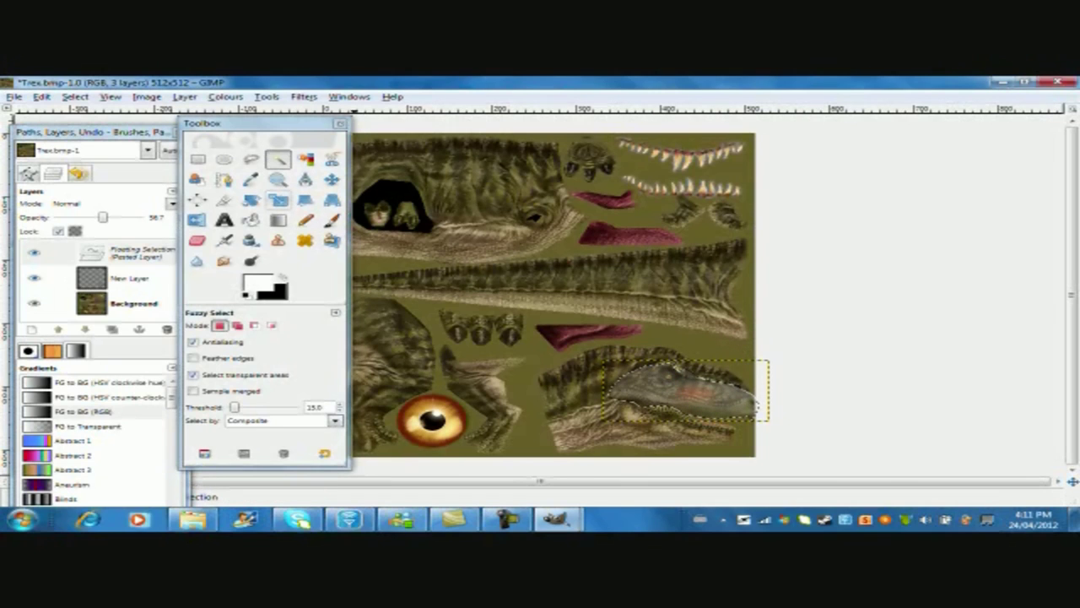
Scale the pasted head down in several passes to about 159 × 72 pixels so it fits the texture's upper jaw.
left_click(278, 199)
left_click(684, 389)
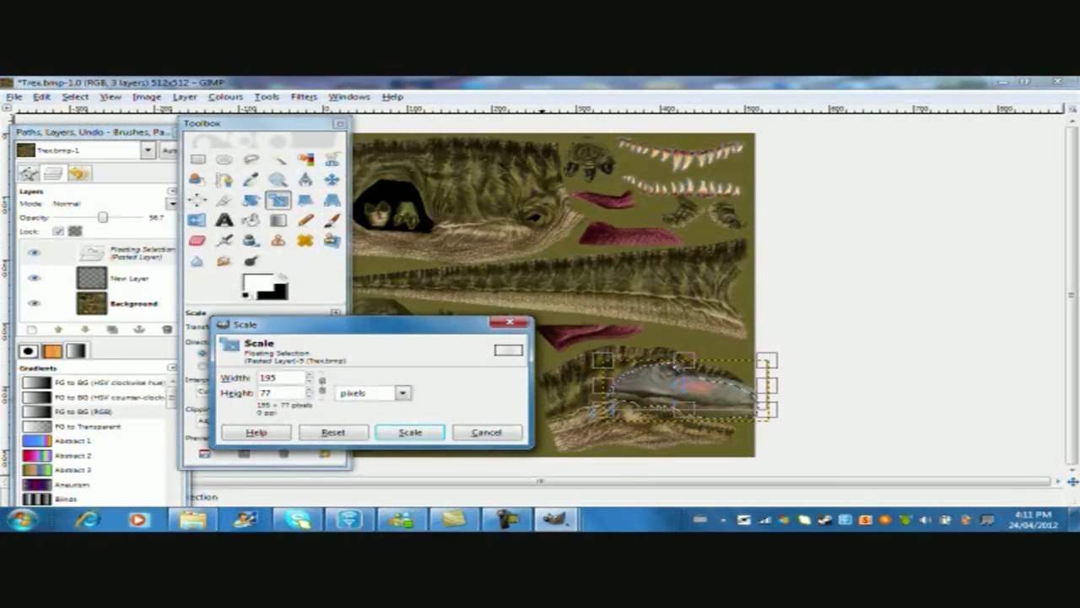
left_click(410, 431)
left_click_drag(774, 412, 768, 408)
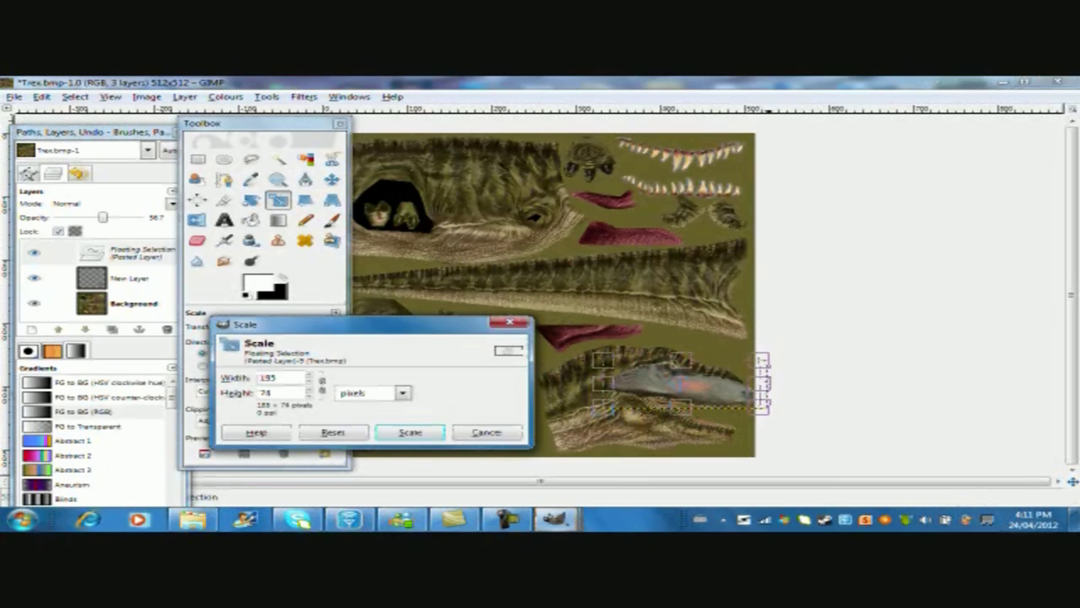
left_click(410, 433)
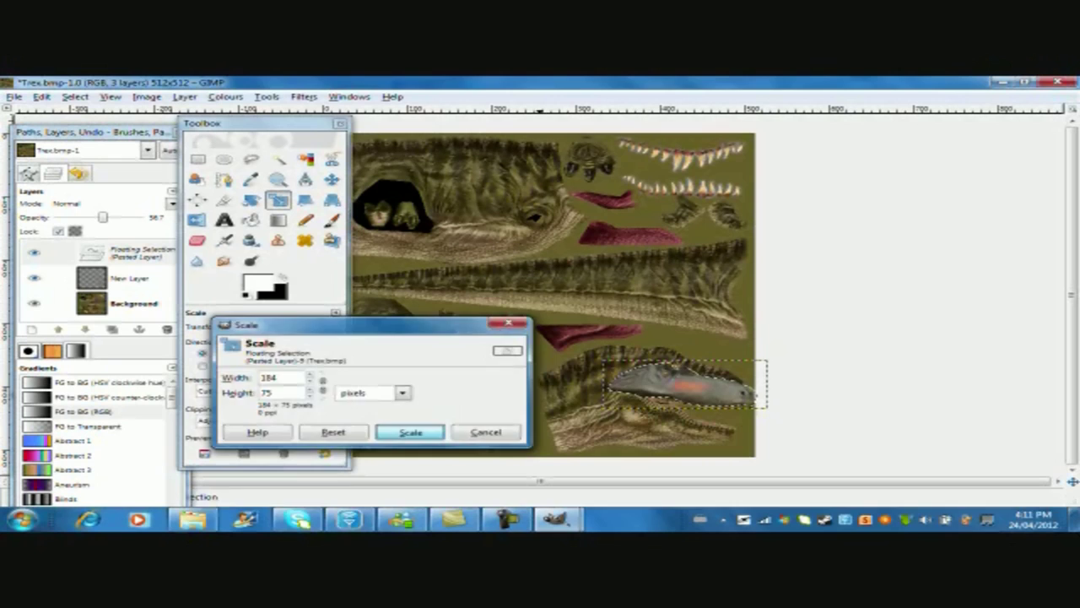
left_click(684, 384)
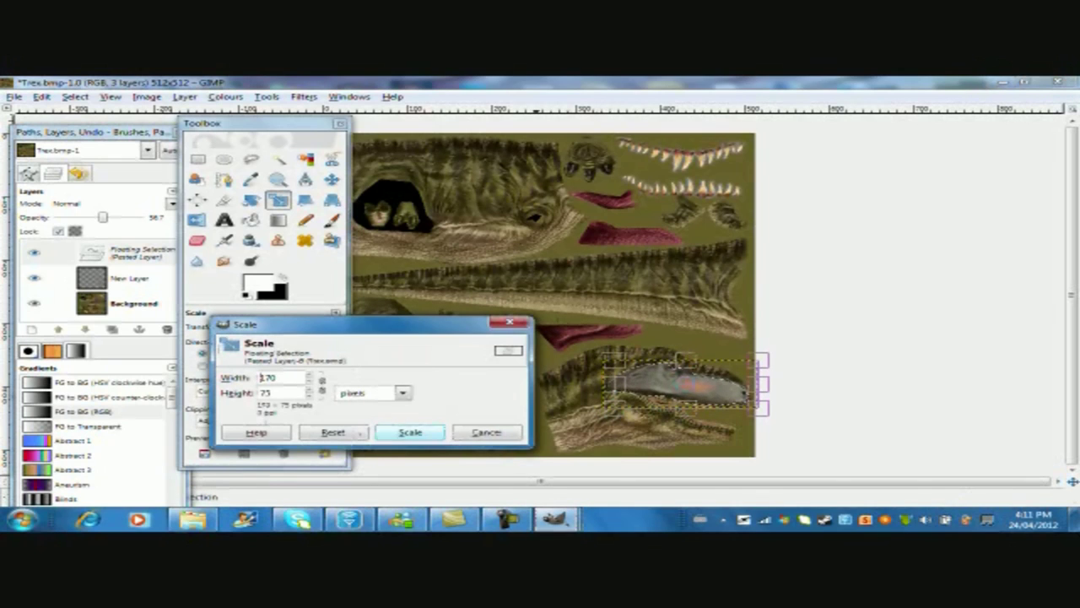
left_click(410, 432)
left_click(684, 385)
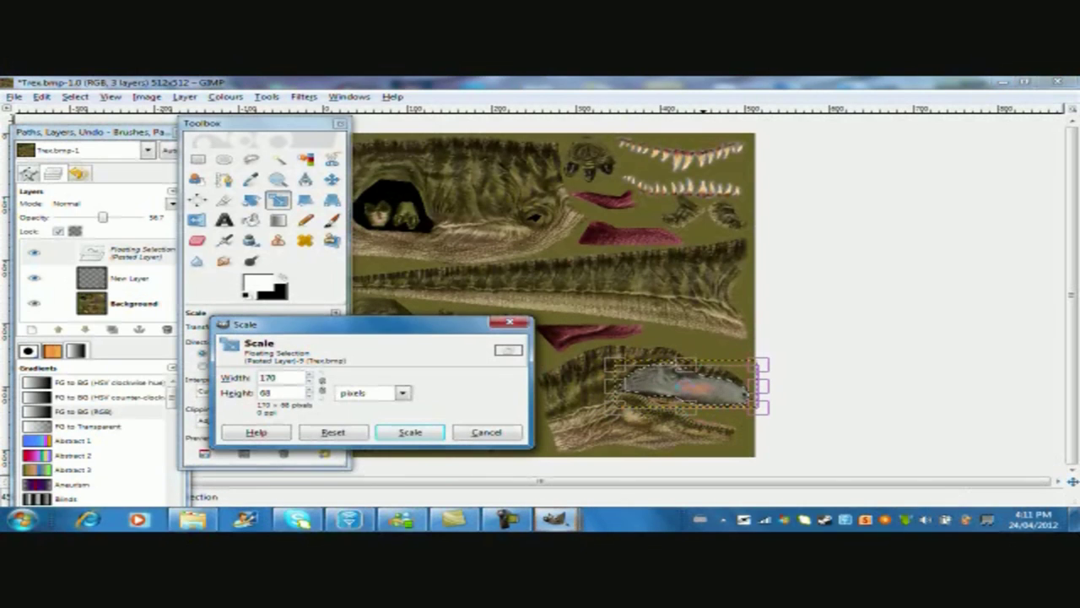
left_click_drag(765, 385, 757, 385)
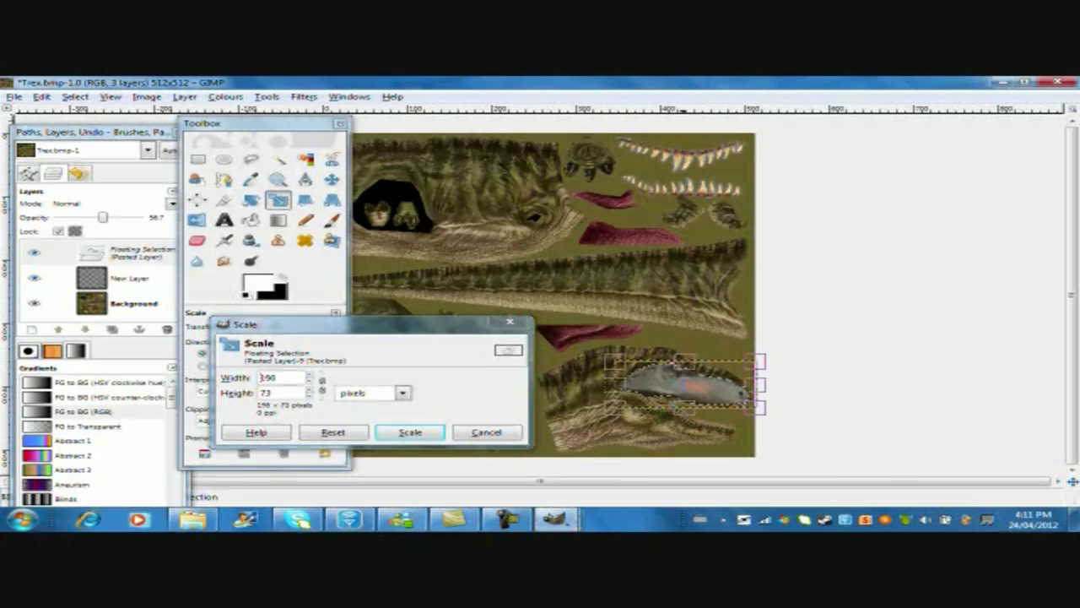
left_click(410, 432)
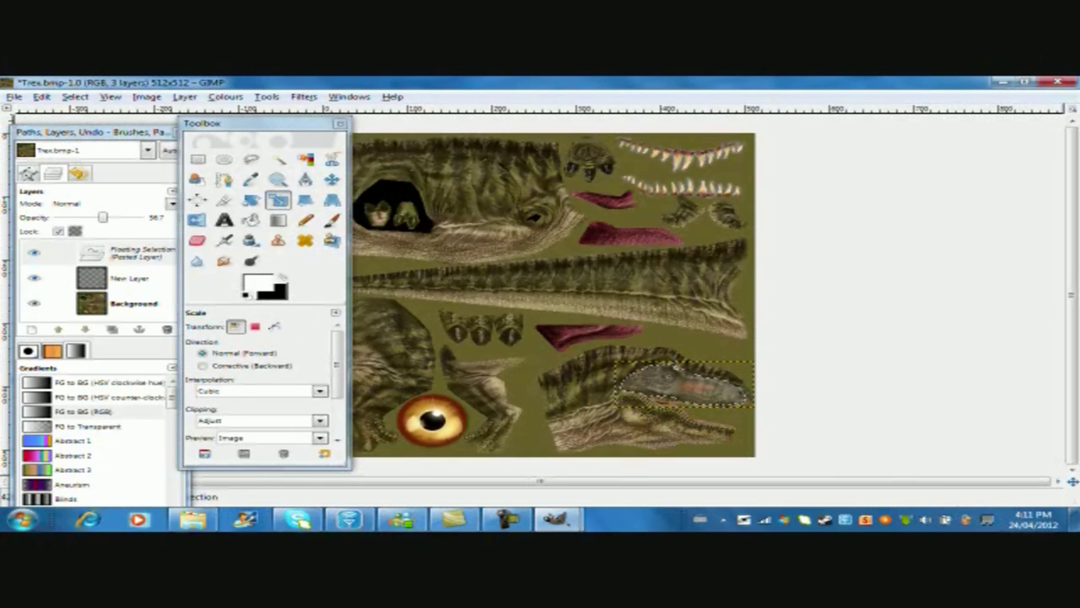
left_click(742, 385)
left_click_drag(678, 362, 678, 365)
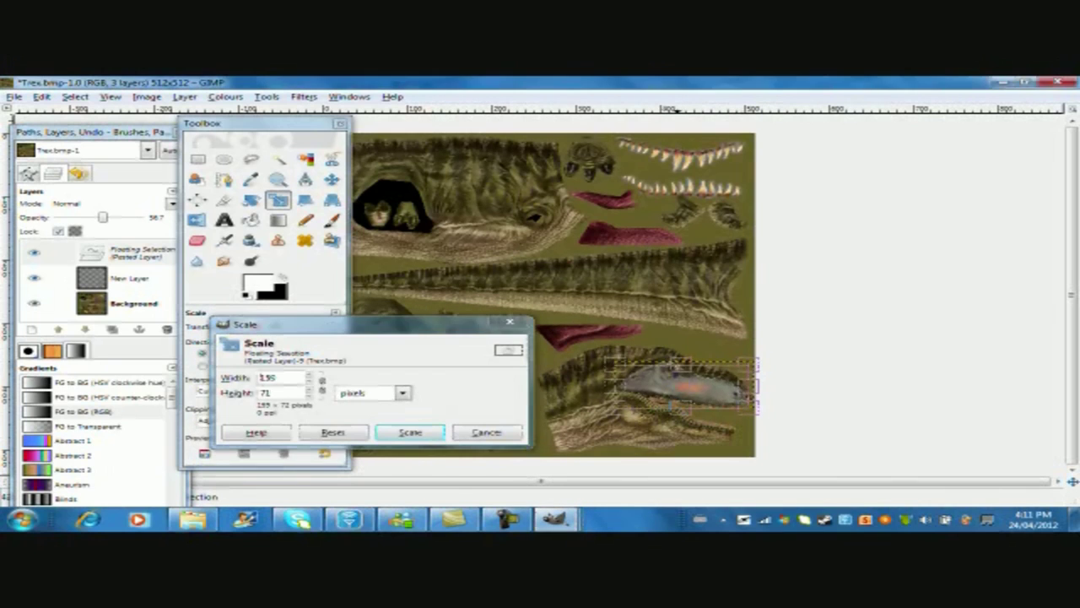
left_click(410, 433)
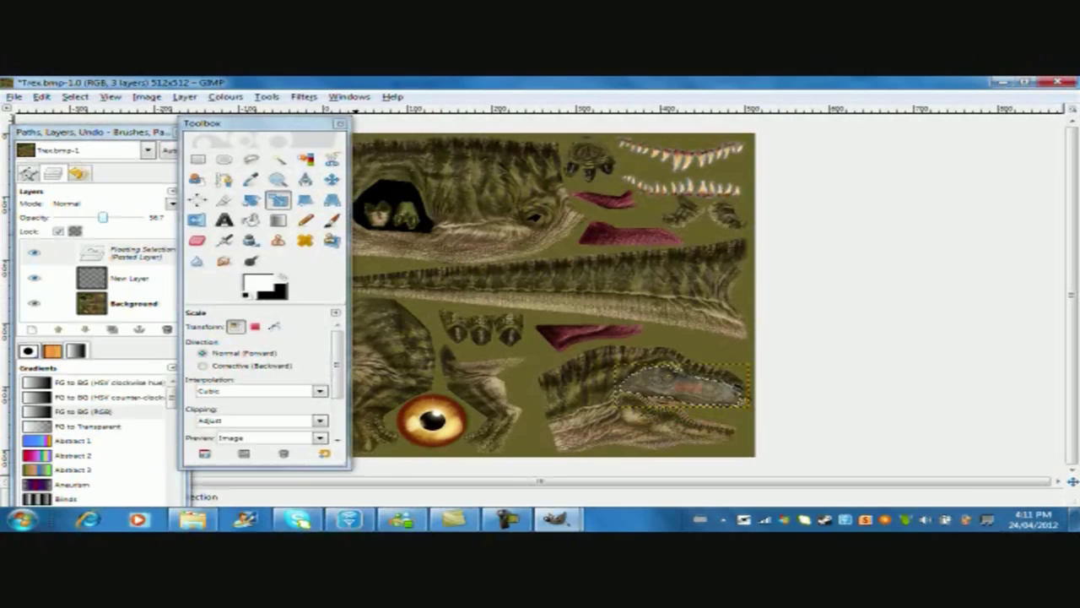
left_click_drag(103, 217, 113, 216)
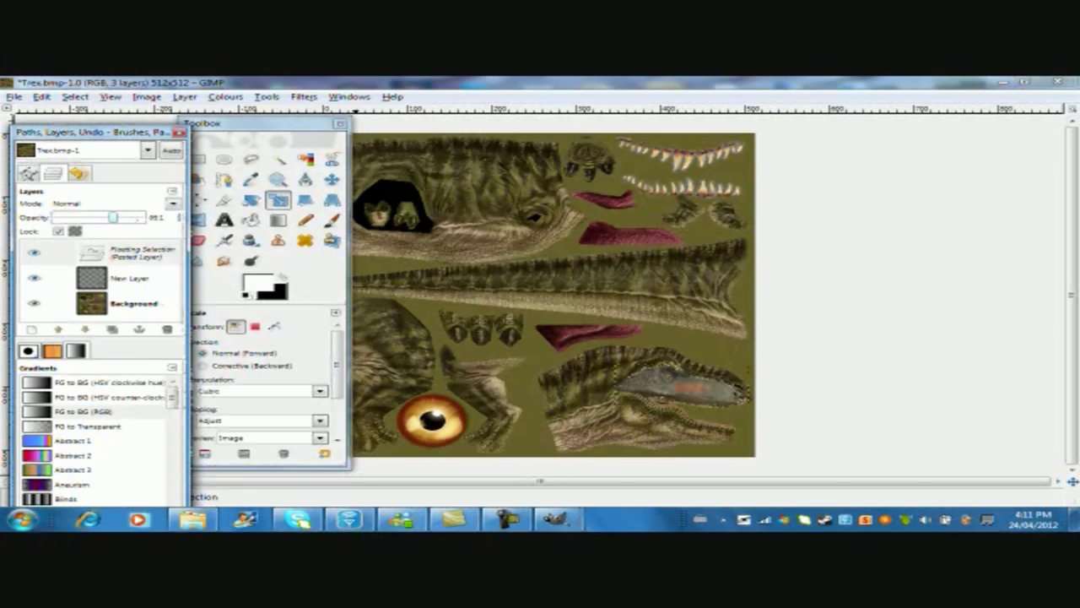
left_click(332, 200)
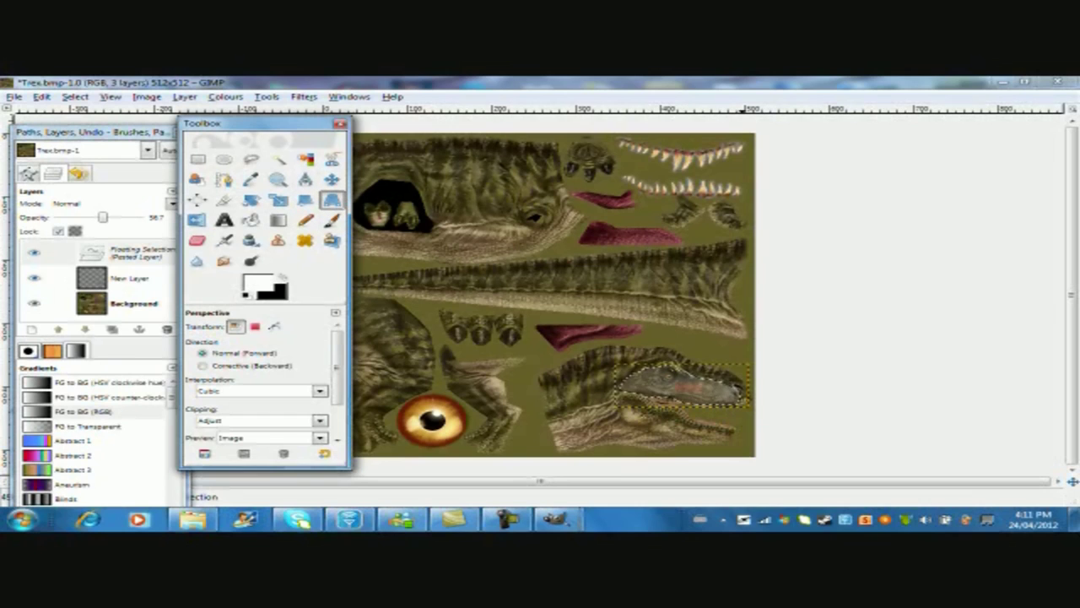
left_click(748, 405)
mouse_move(750, 406)
left_mouse_down()
mouse_move(719, 410)
mouse_move(749, 405)
mouse_move(696, 390)
mouse_move(714, 385)
mouse_move(729, 406)
left_mouse_up()
left_click(345, 230)
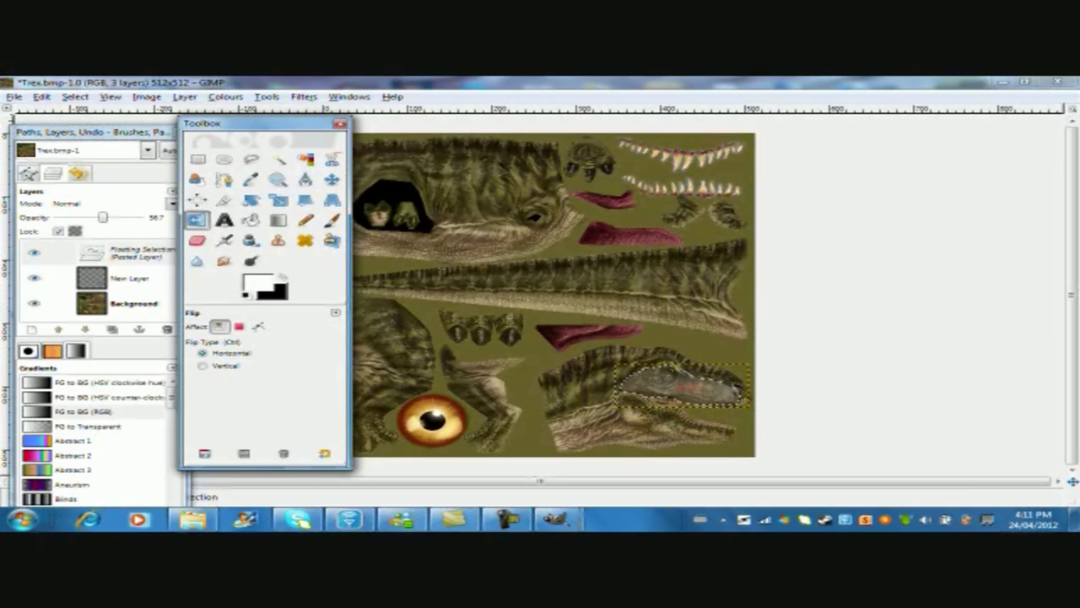
left_click(678, 384)
left_click(678, 384)
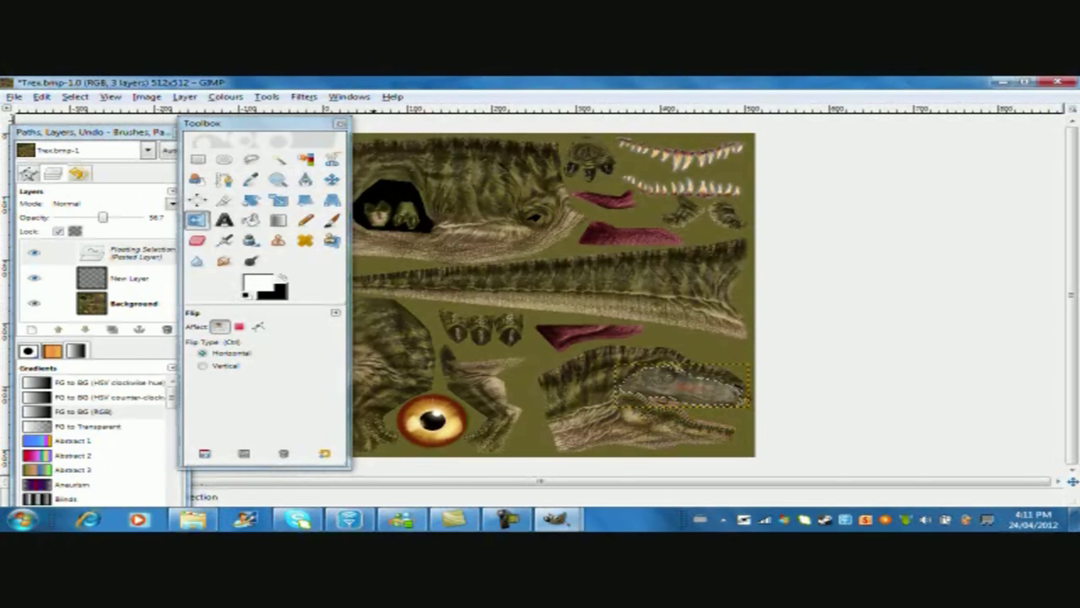
Raise the opacity of the pasted T-rex head back to 100.
left_click_drag(103, 217, 140, 217)
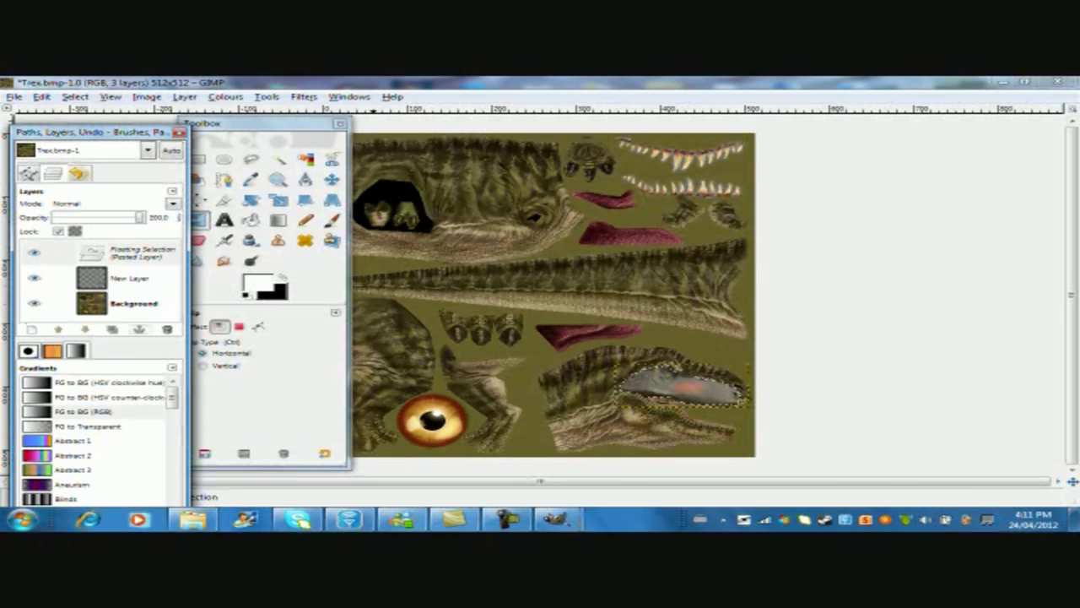
Anchor the pasted head onto the new layer and arrange the toolbox and layers windows on either side of the texture.
key("ctrl+h")
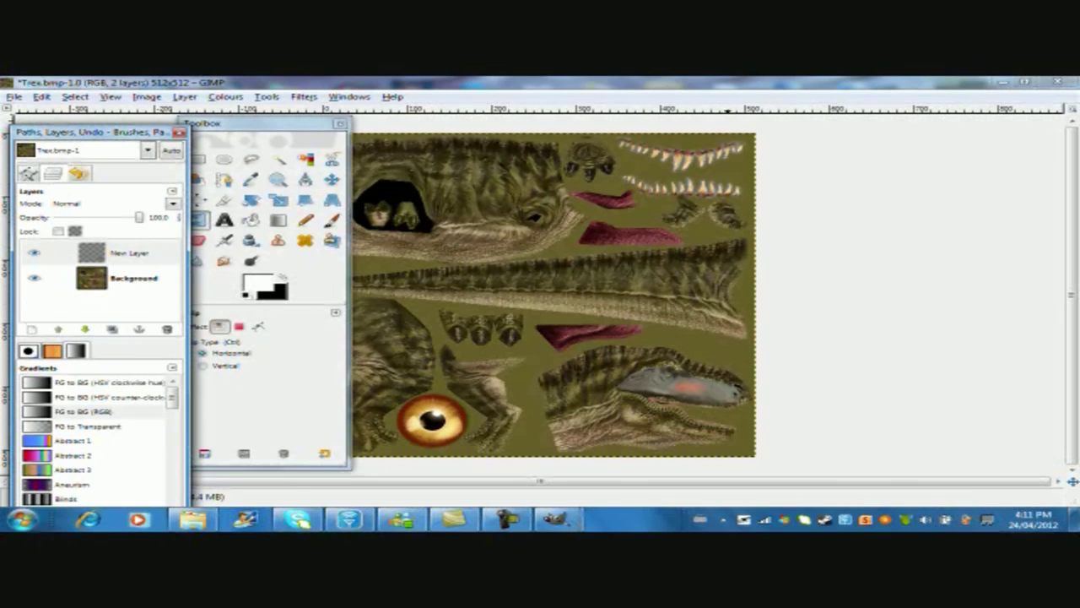
left_click_drag(279, 123, 953, 135)
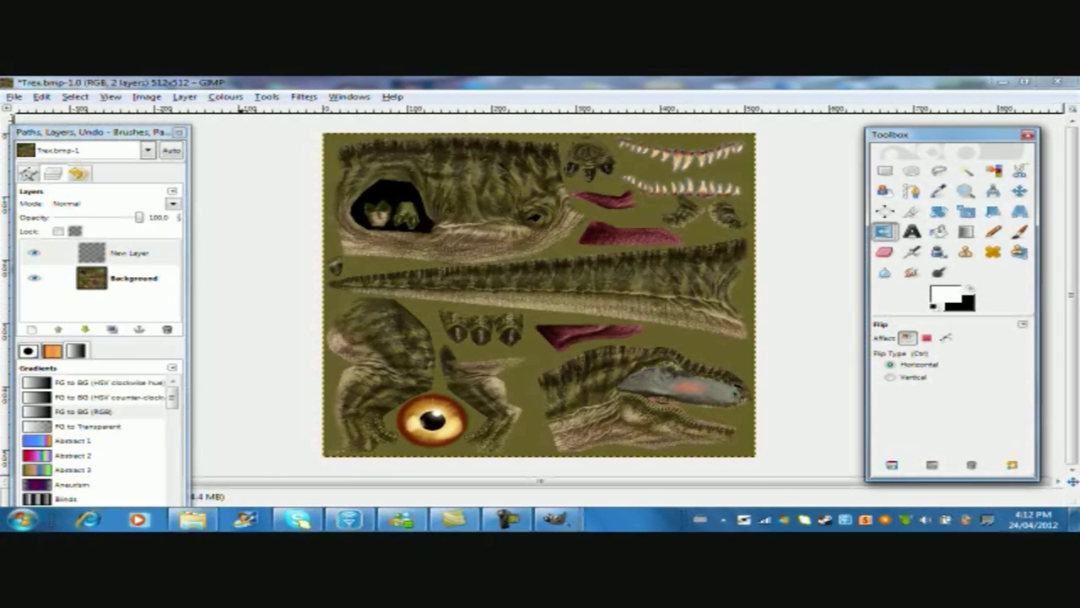
left_click(507, 520)
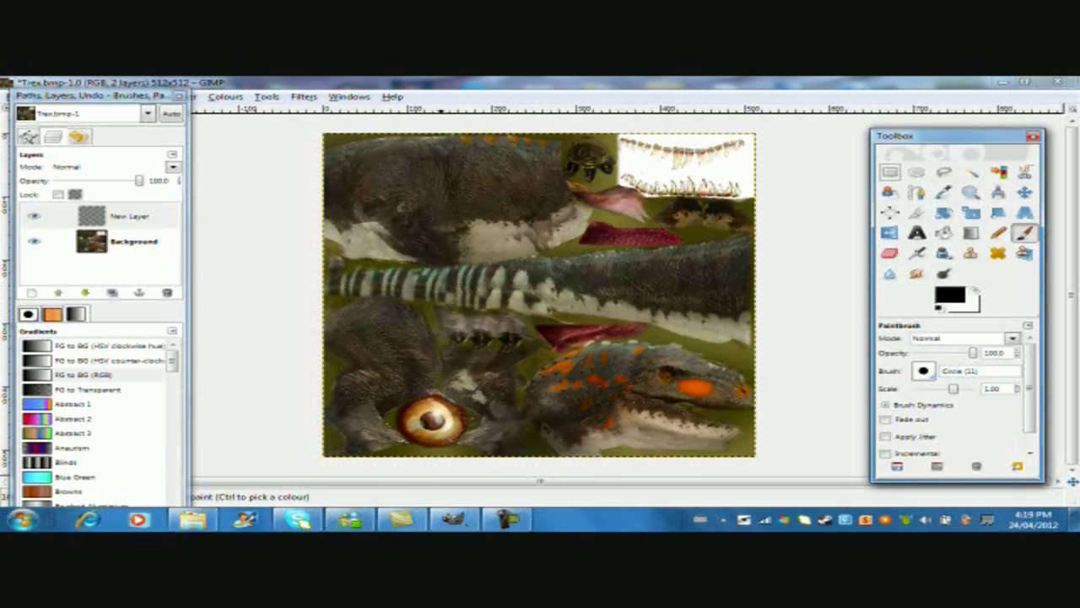
left_click_drag(102, 95, 109, 126)
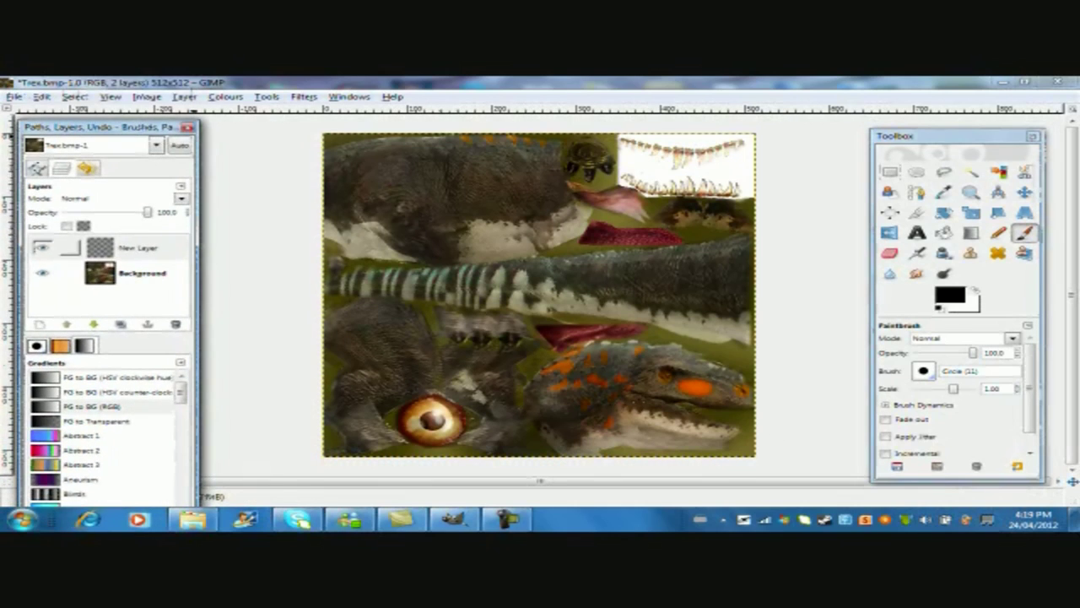
Delete the existing New Layer above the finished texture and create a fresh empty layer in its place.
left_click(135, 247)
left_click(175, 325)
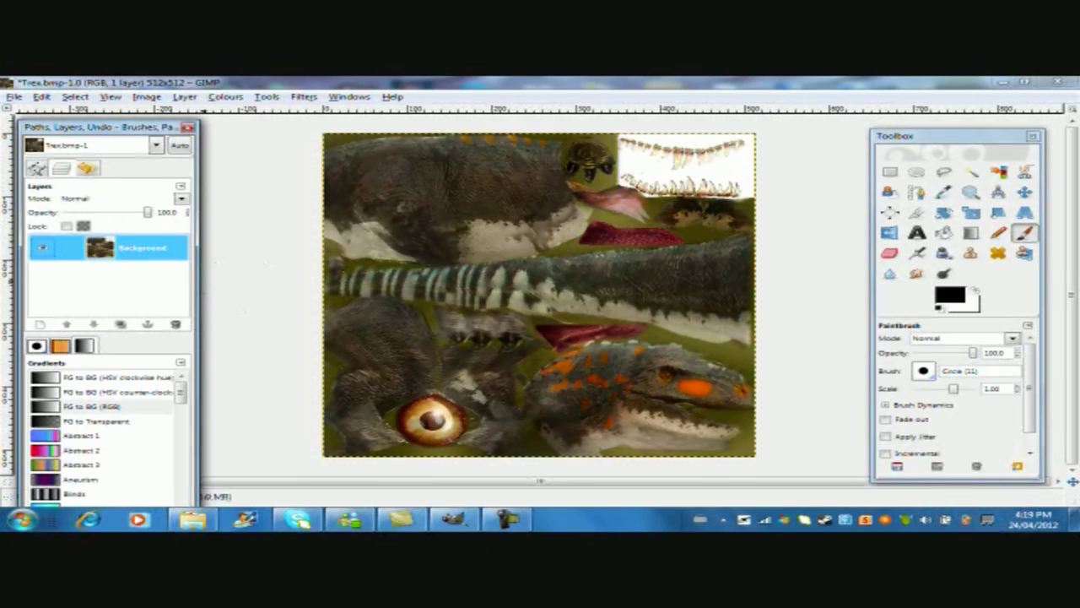
left_click(39, 324)
left_click(150, 295)
Add an alpha channel to the Background layer and make the New Layer active again.
left_click(135, 272)
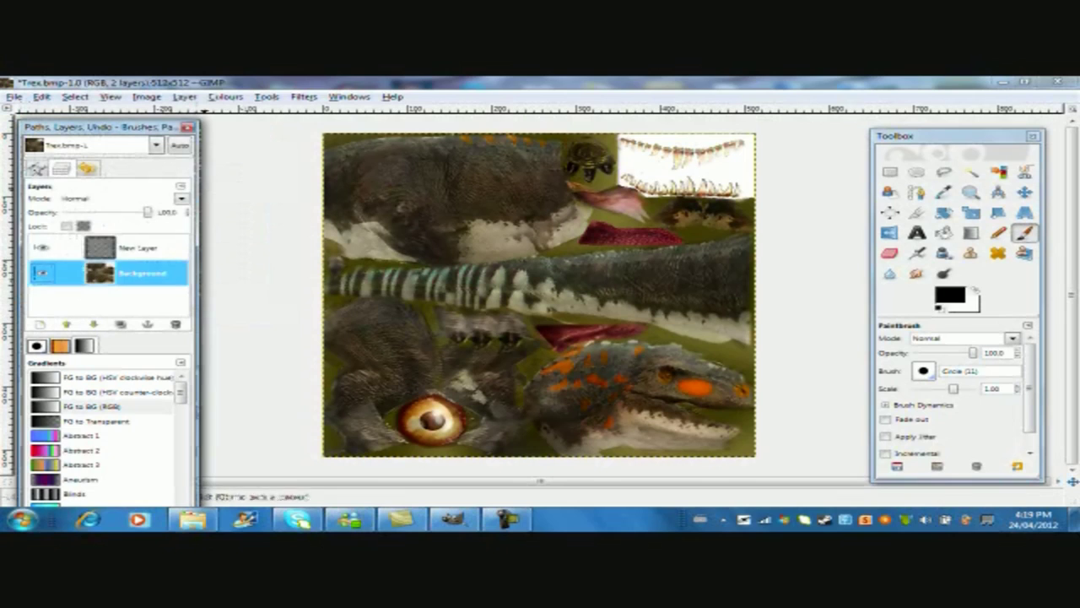
left_click(181, 187)
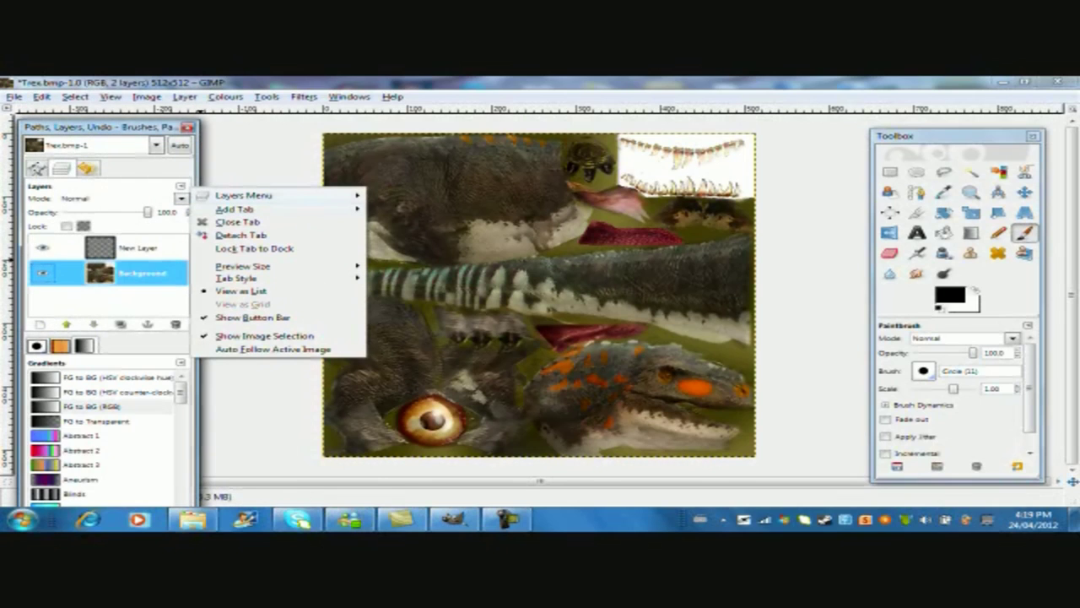
mouse_move(254, 195)
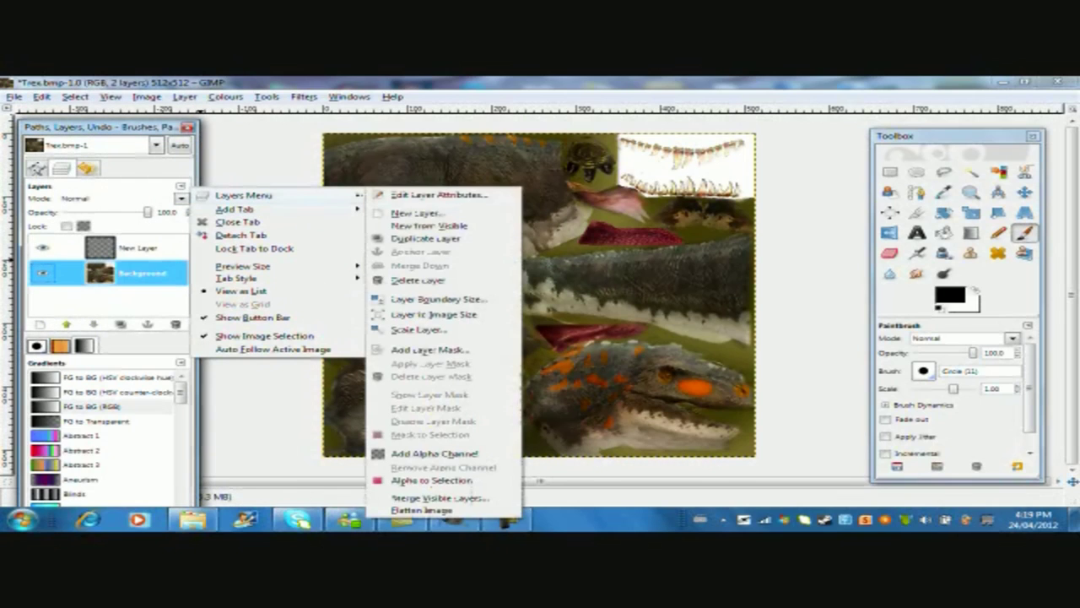
left_click(434, 453)
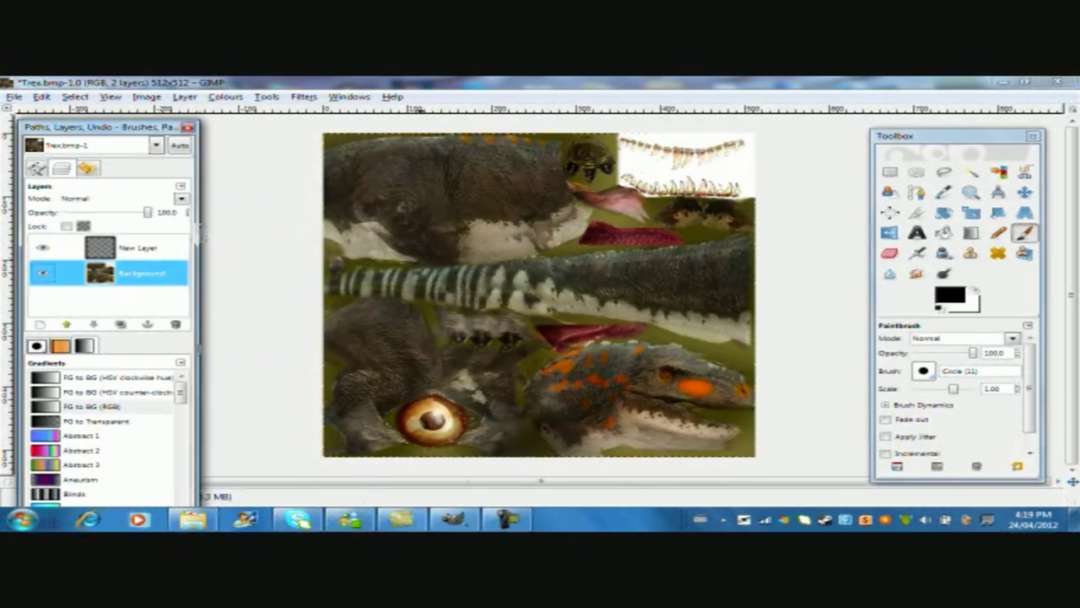
left_click(135, 247)
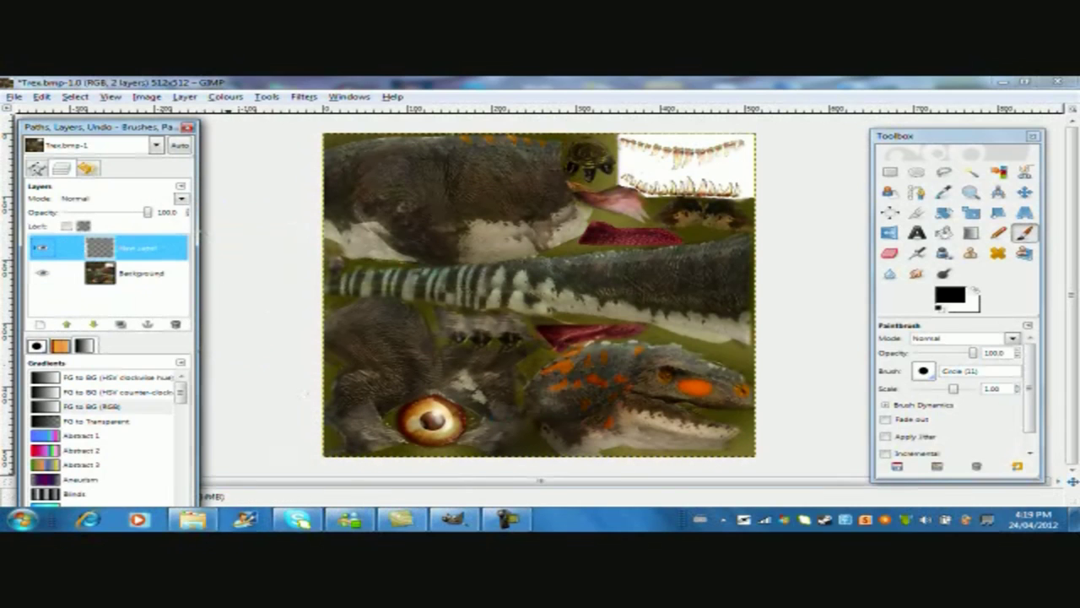
Switch to the New folder window in Windows Explorer and open Trex_opa.bmp with GIMP.
left_click(192, 520)
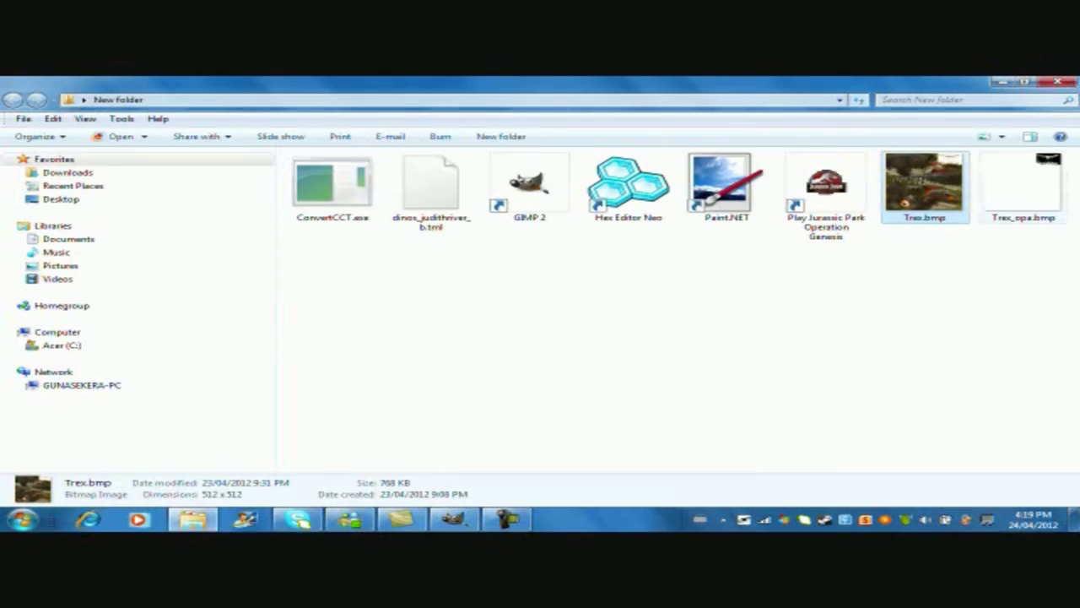
right_click(1024, 185)
mouse_move(878, 242)
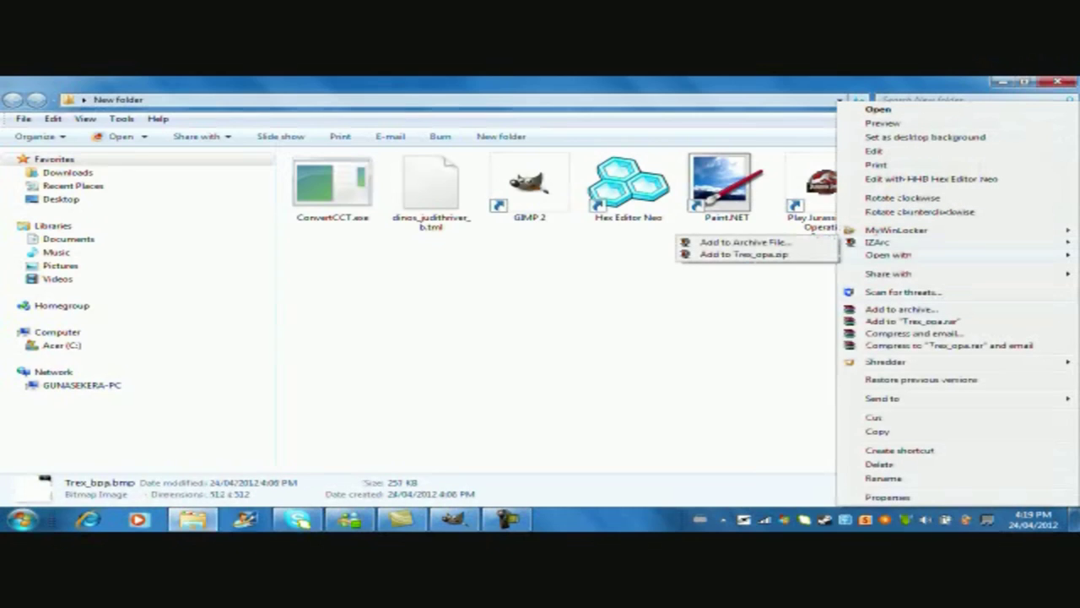
left_click(697, 254)
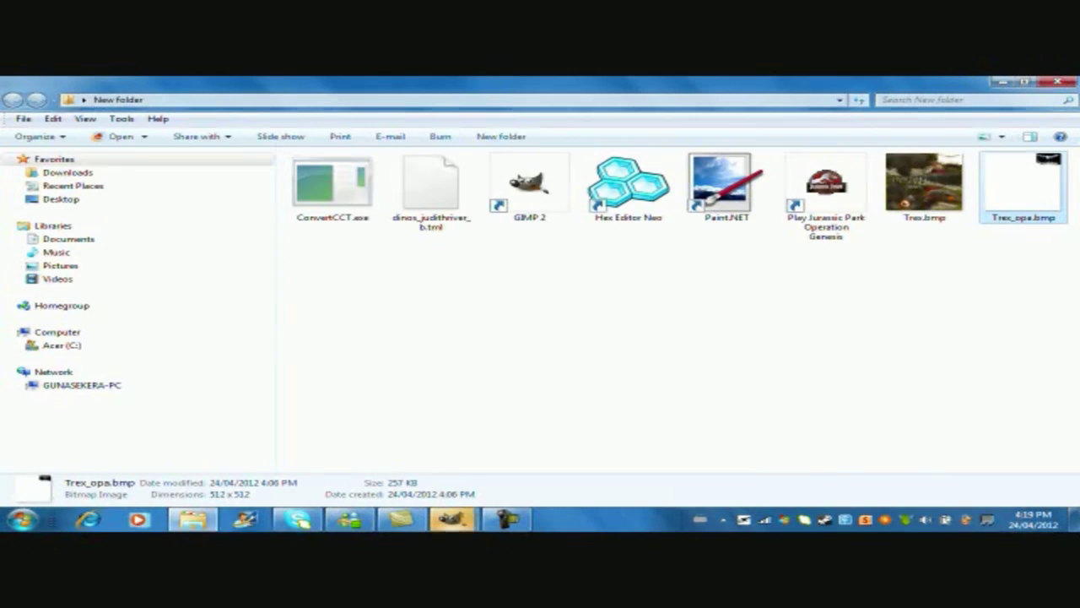
Bring the Trex_opa.bmp image window to the front beside the texture and copy the whole opacity image.
mouse_move(453, 519)
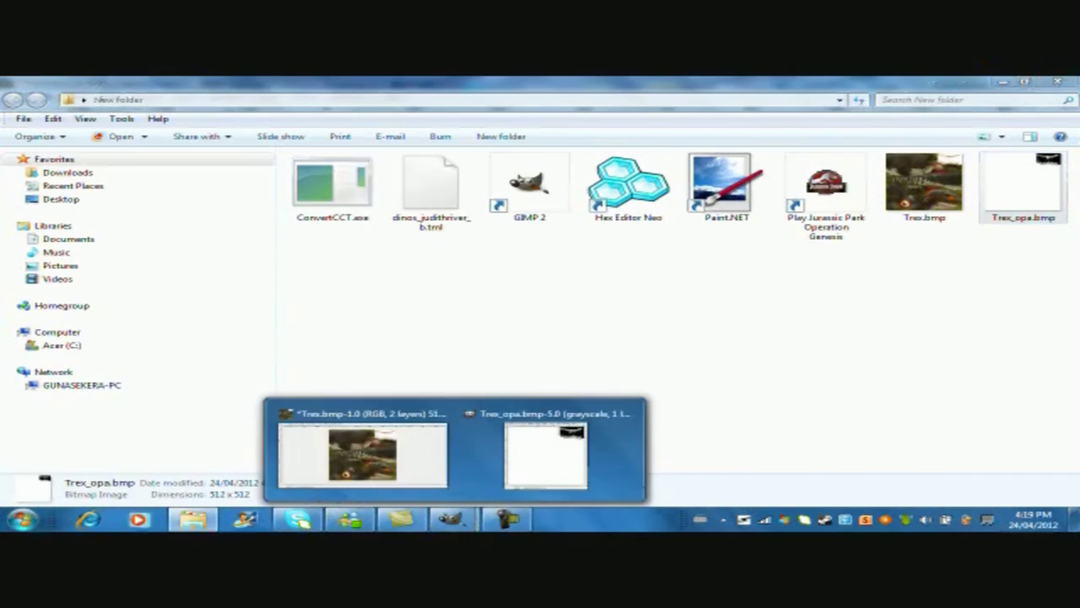
mouse_move(362, 454)
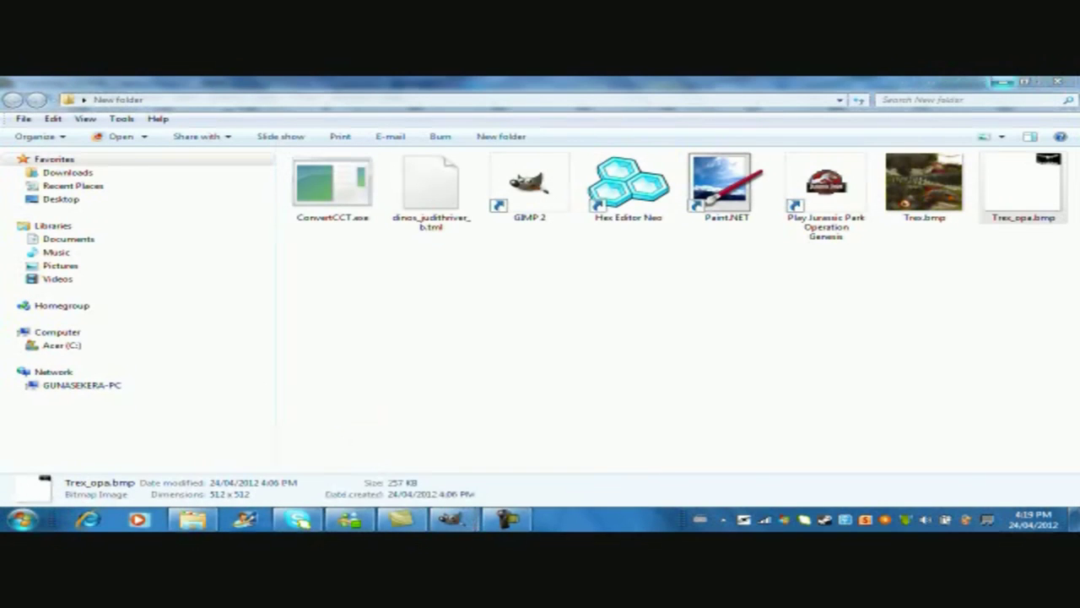
left_click(453, 519)
mouse_move(453, 519)
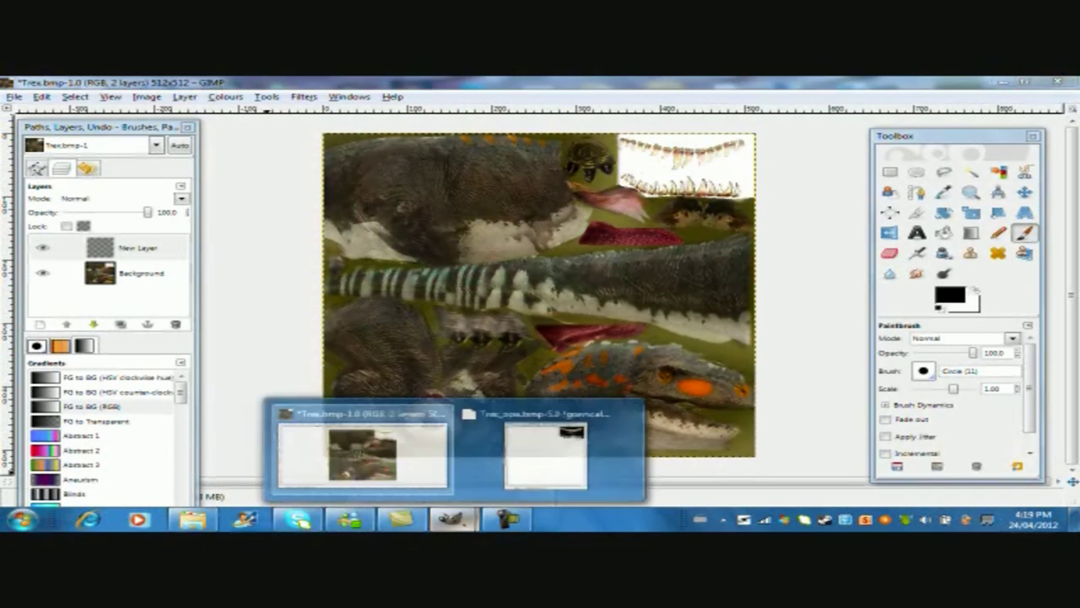
left_click(548, 451)
left_click_drag(364, 139, 702, 109)
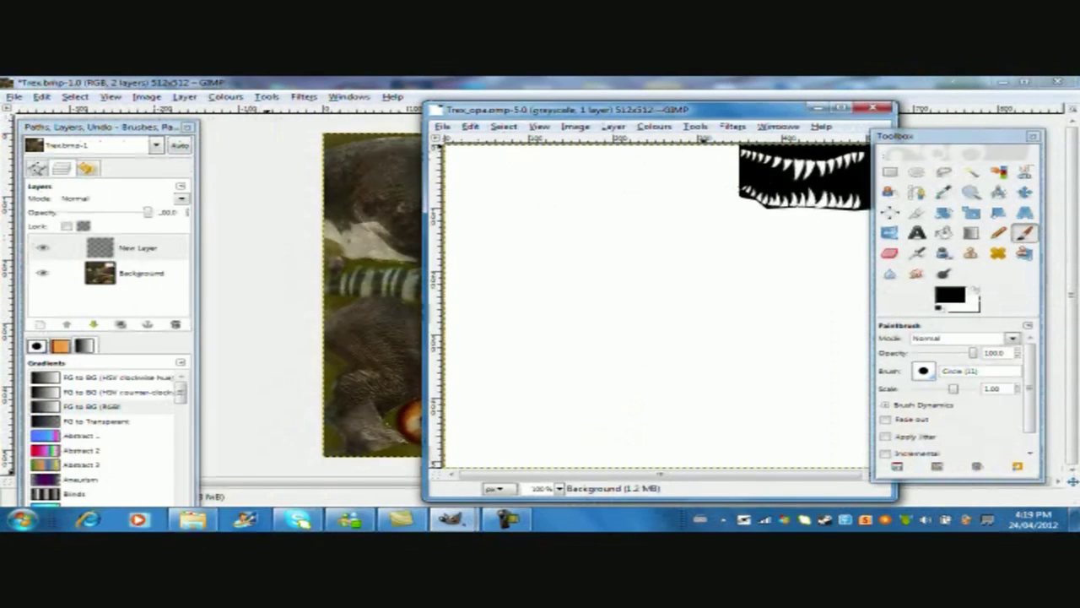
left_click(471, 125)
left_click(492, 214)
Paste the copied opacity image into Trex.bmp and anchor it onto the New Layer.
left_click(267, 84)
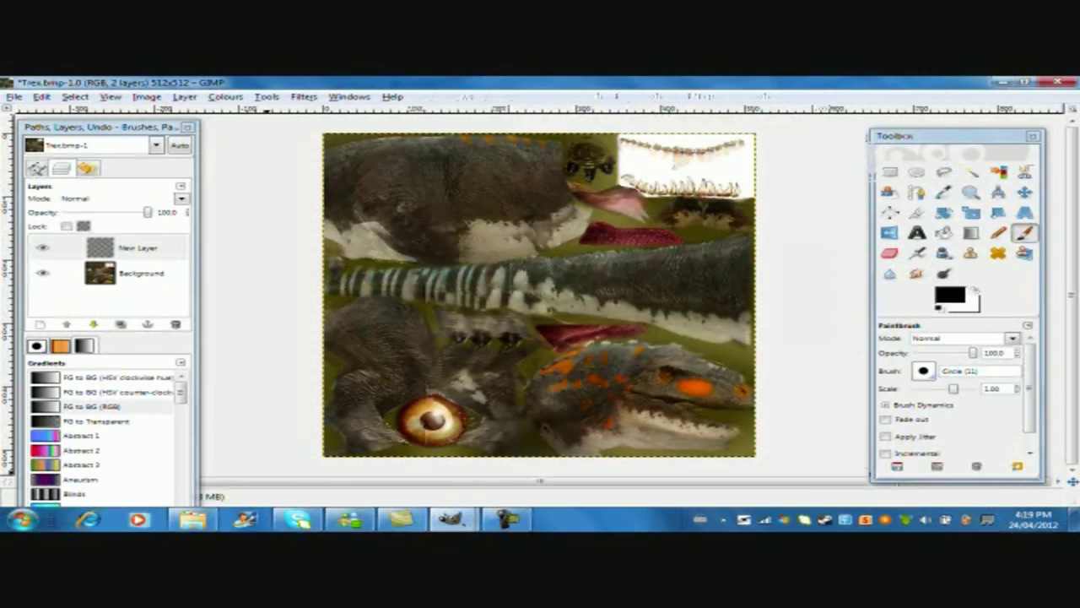
left_click(41, 96)
left_click(52, 211)
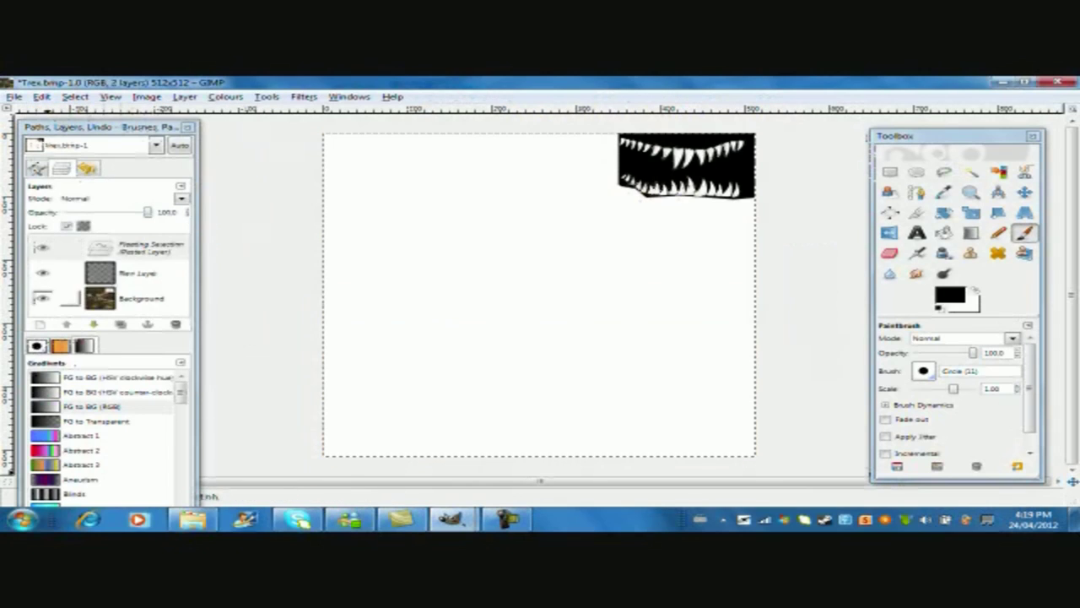
left_click(148, 324)
Select the black area around the teeth by colour and cut it out of the New Layer.
left_click(999, 171)
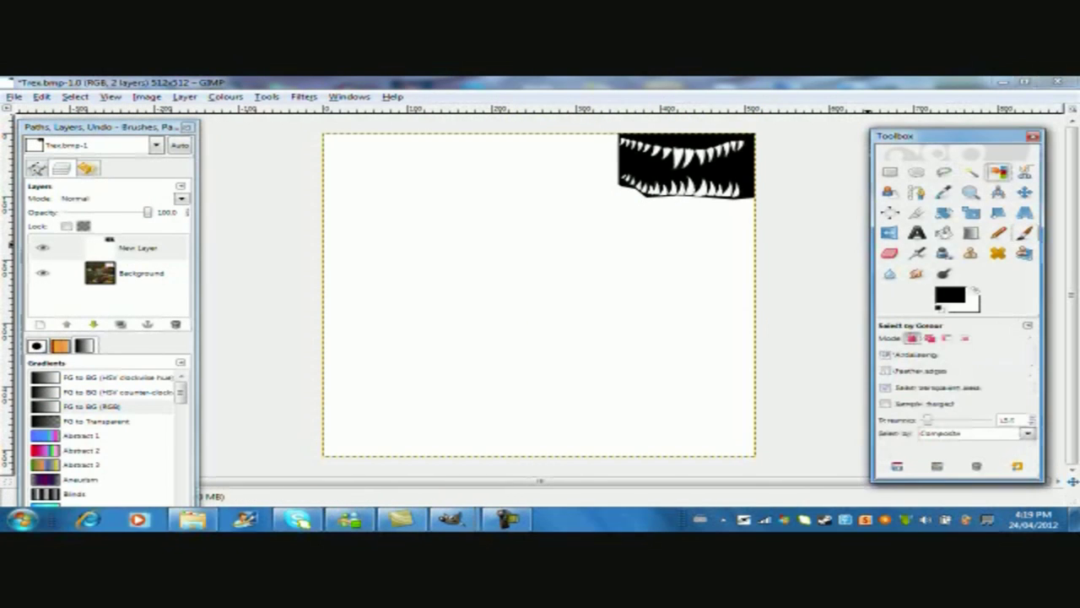
left_click(735, 162)
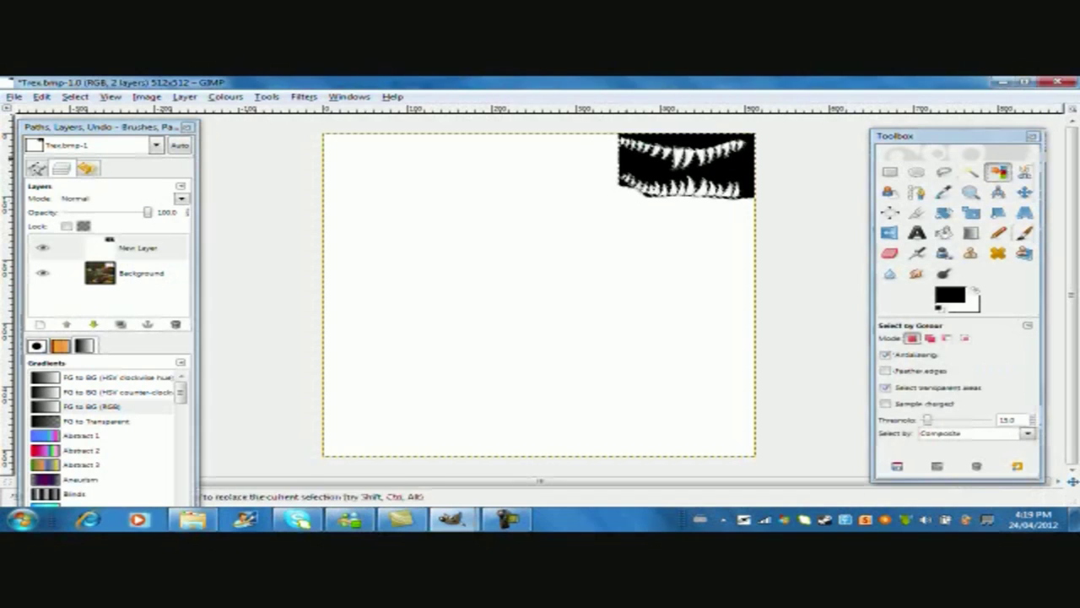
left_click(41, 96)
left_click(61, 171)
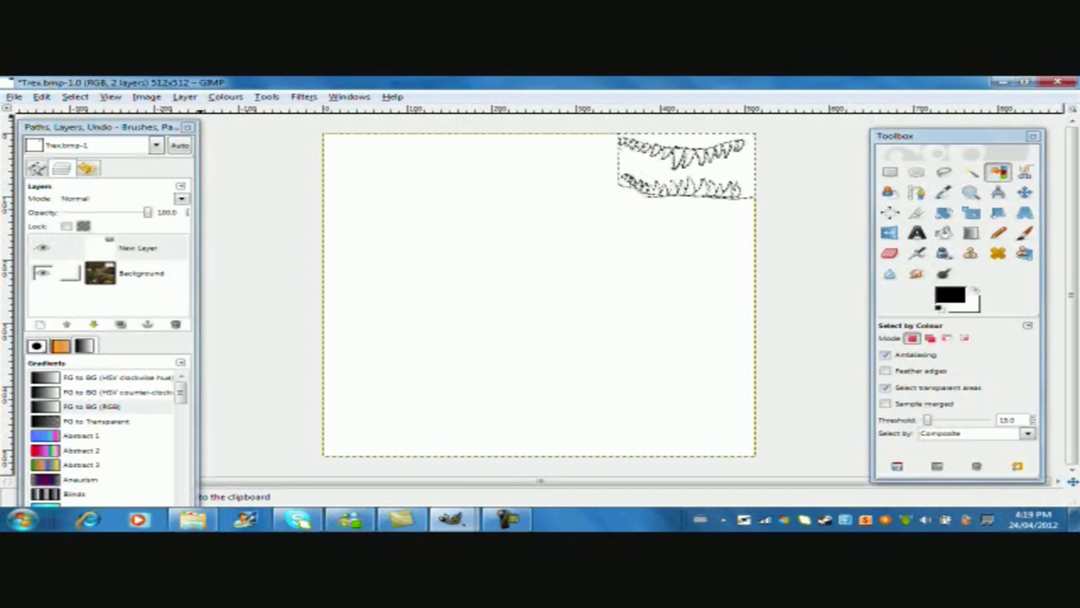
Cut the same selected area around the teeth out of the Background layer.
left_click(136, 272)
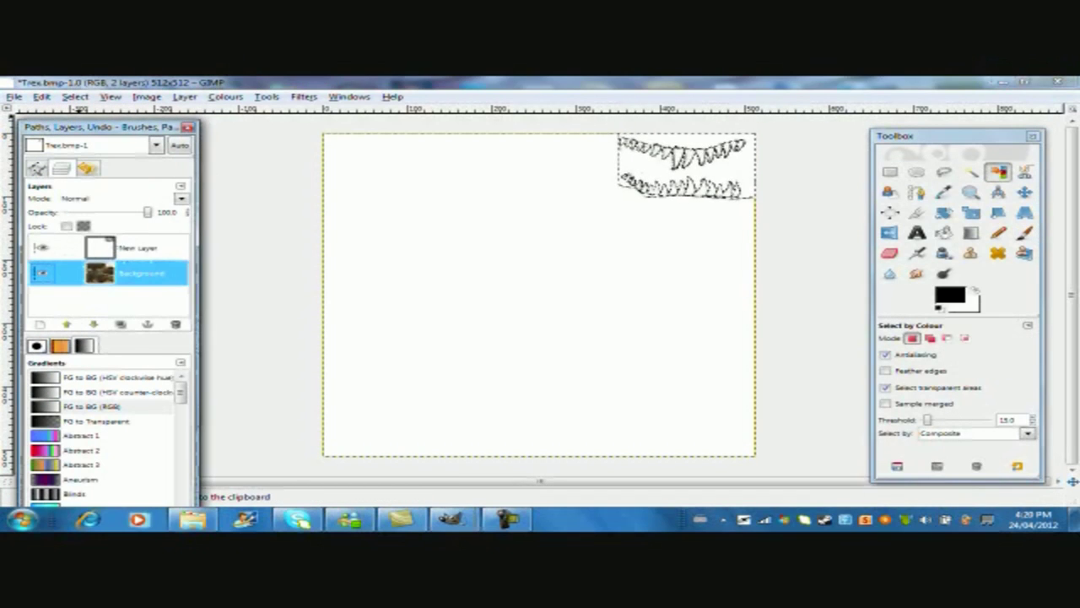
left_click(42, 96)
left_click(62, 171)
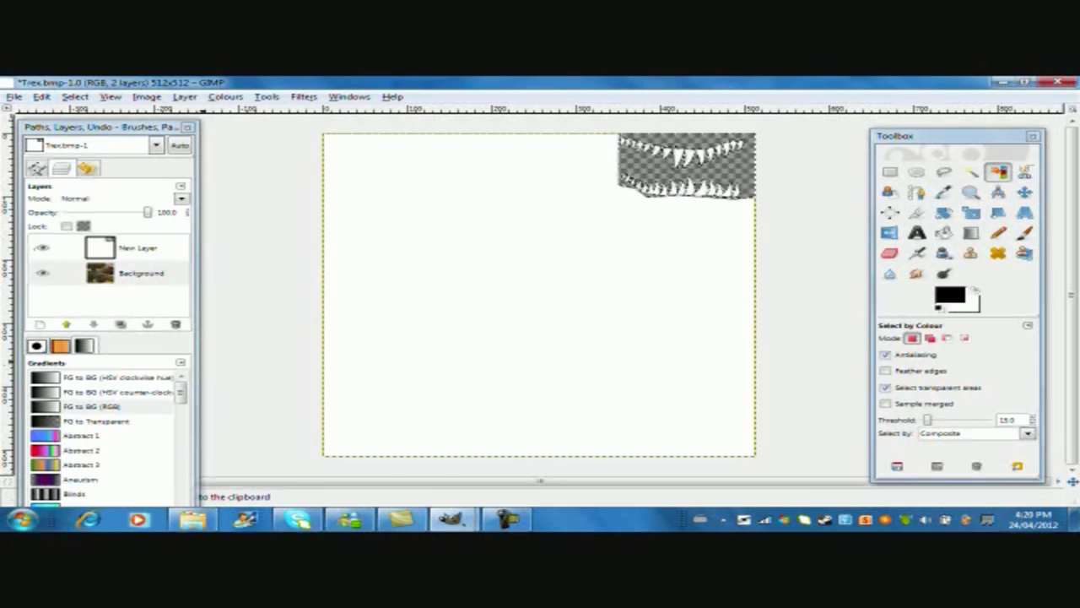
Delete the New Layer holding the opacity image and clear the selection around the teeth.
left_click(135, 248)
left_click(175, 324)
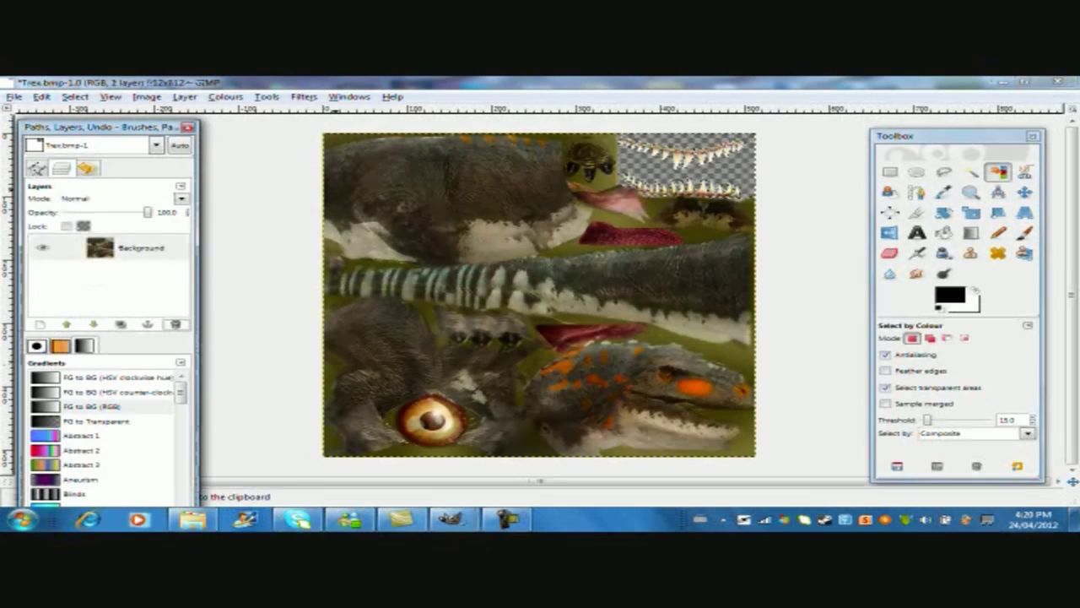
left_click(74, 96)
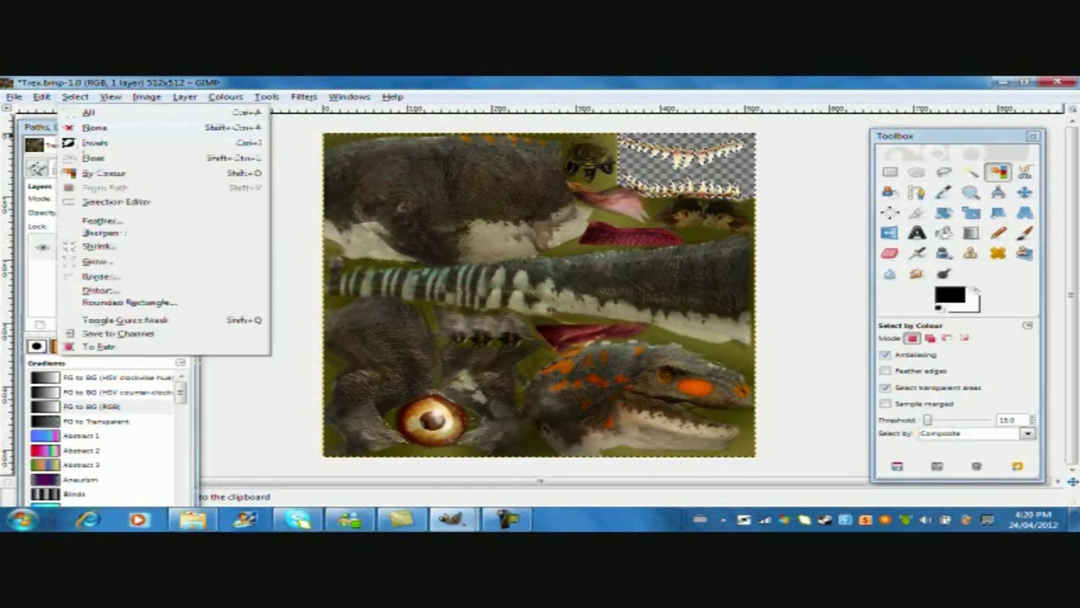
left_click(84, 127)
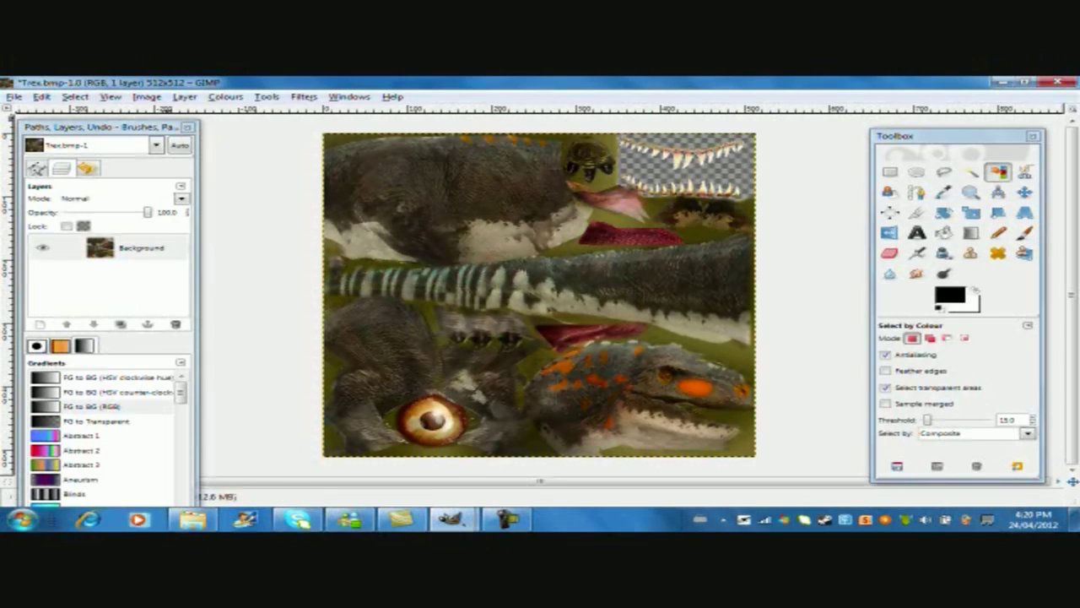
Save a copy of the texture as Trex.png in New folder, keeping the offered PNG options with compression level 9.
left_click(14, 96)
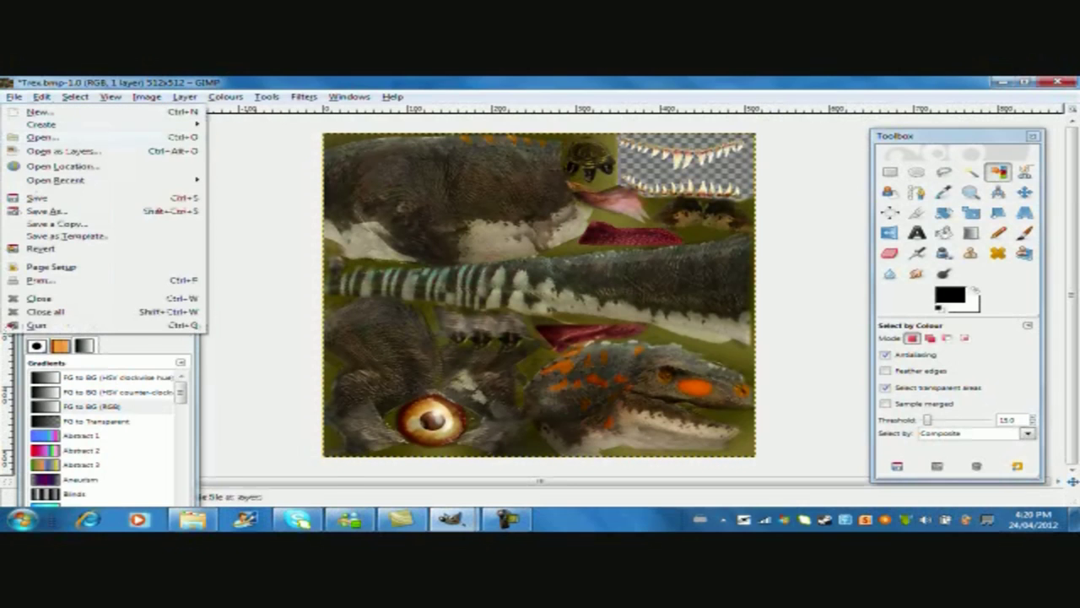
left_click(51, 212)
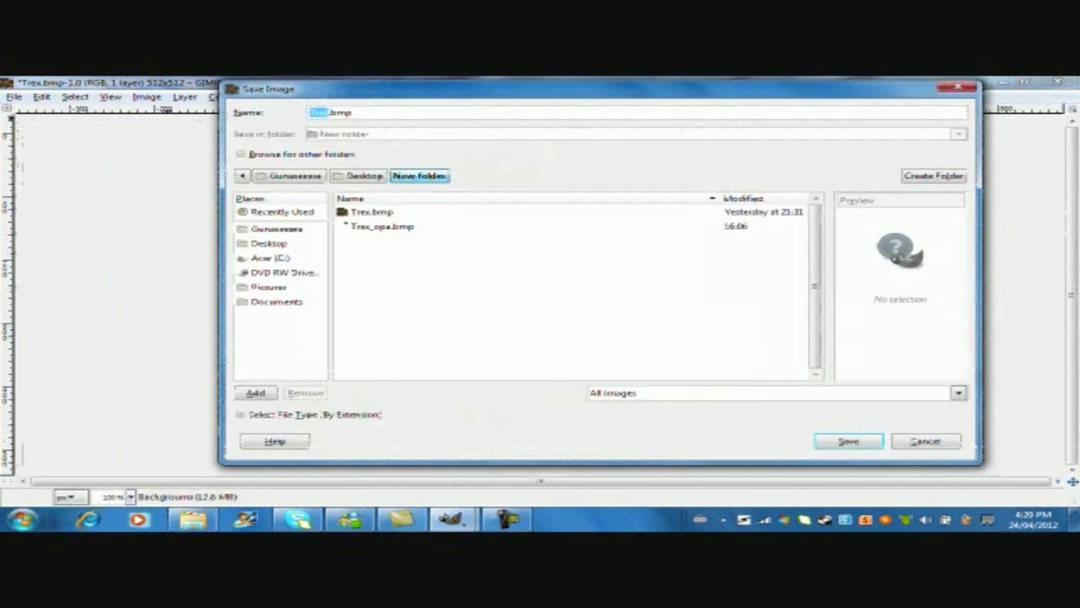
key("End")
key("shift+Left")
key("shift+Left")
key("shift+Left")
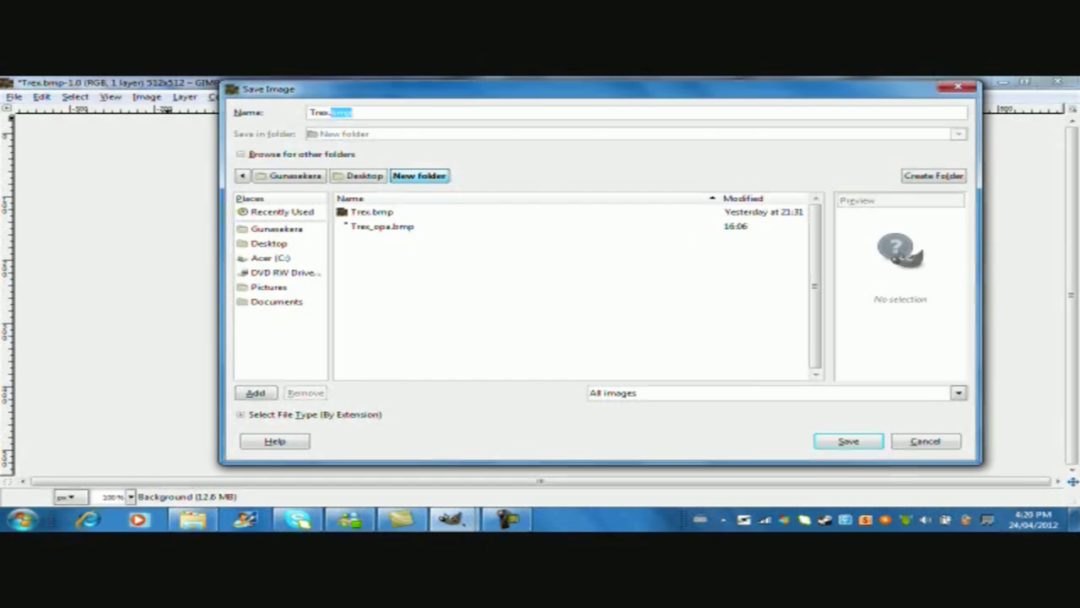
type("jpg")
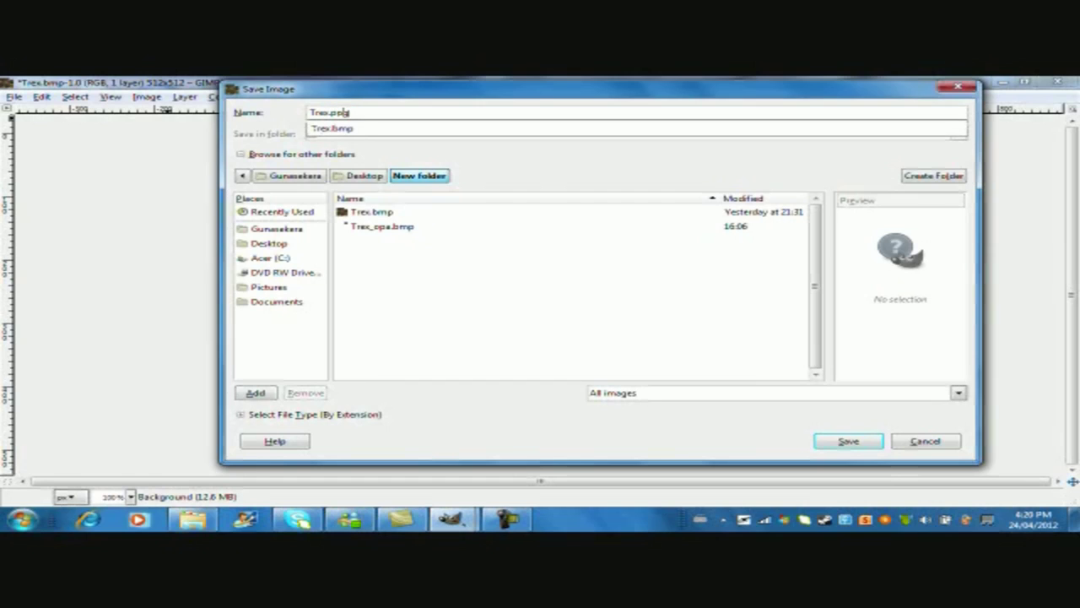
key("BackSpace")
type("n")
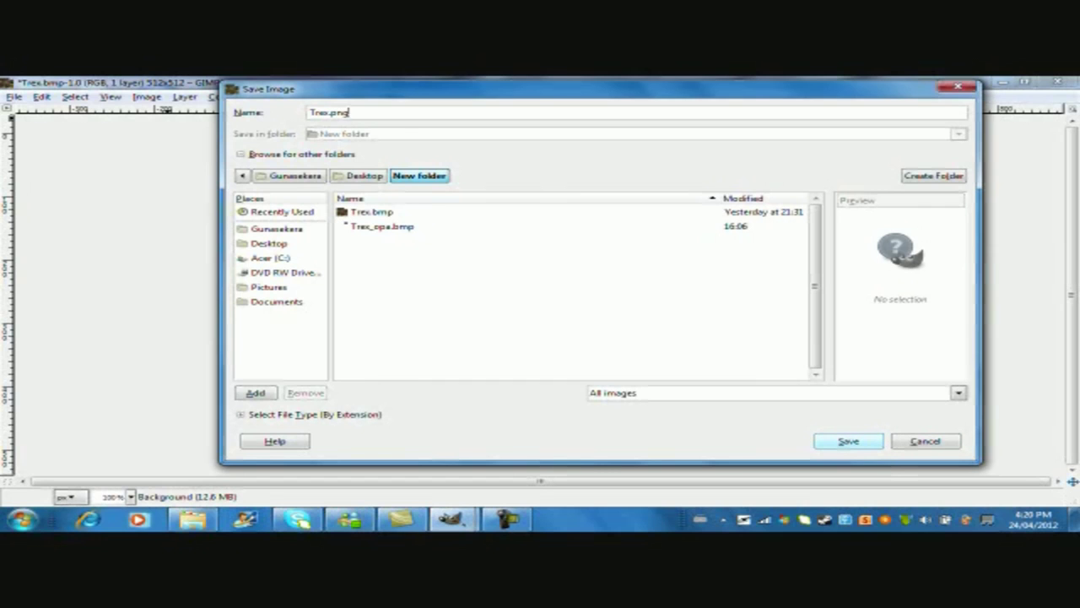
key("Return")
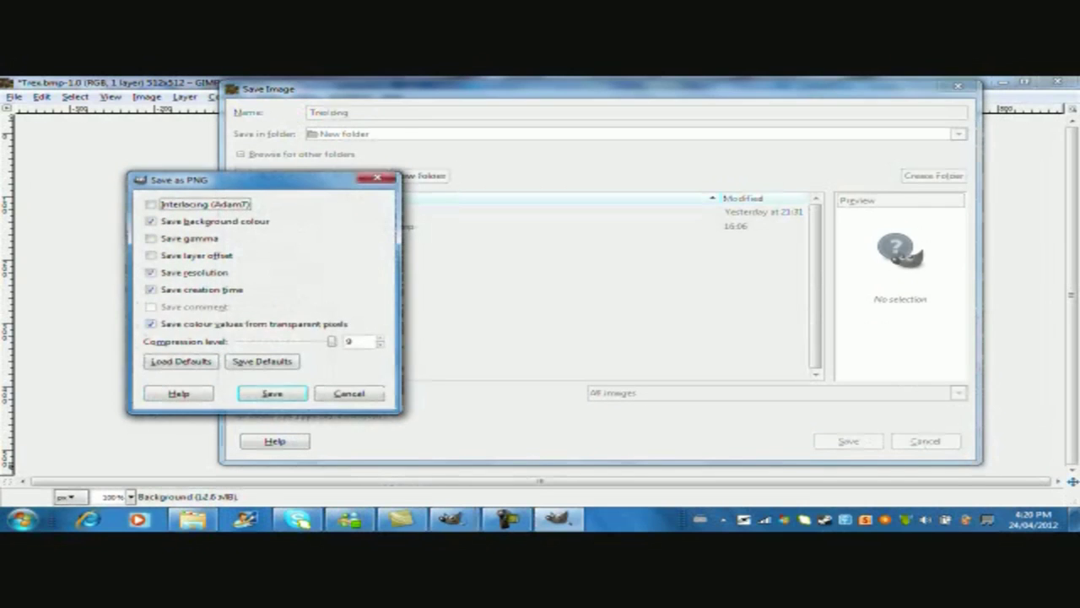
key("Return")
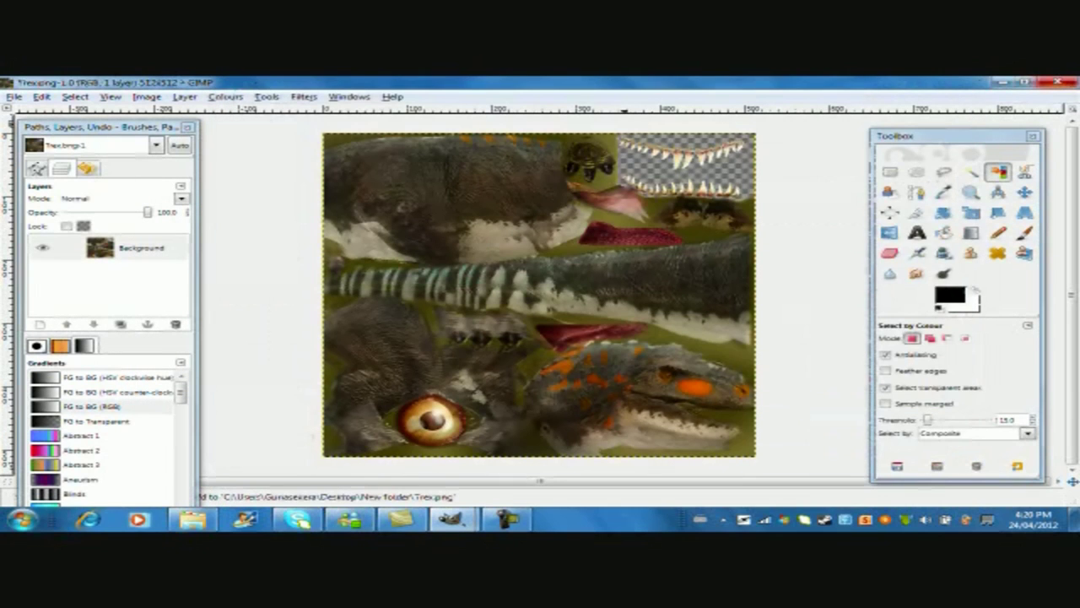
Close the Trex.png and Trex_opa.bmp image windows.
left_click(1058, 81)
left_click(874, 107)
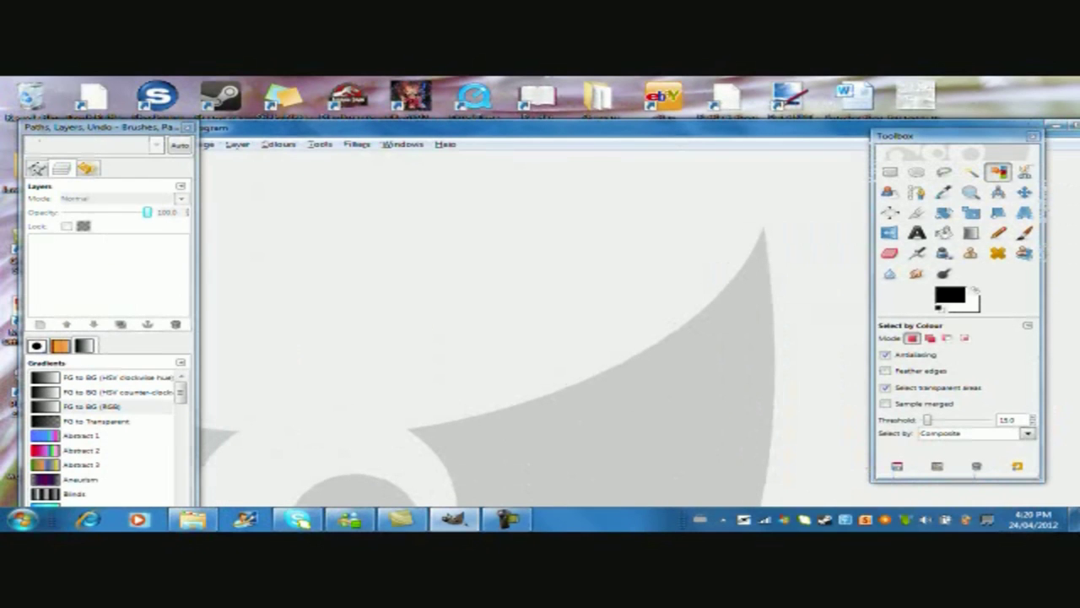
Close the empty GIMP main window and bring up New folder in the file explorer.
left_click_drag(591, 127, 303, 106)
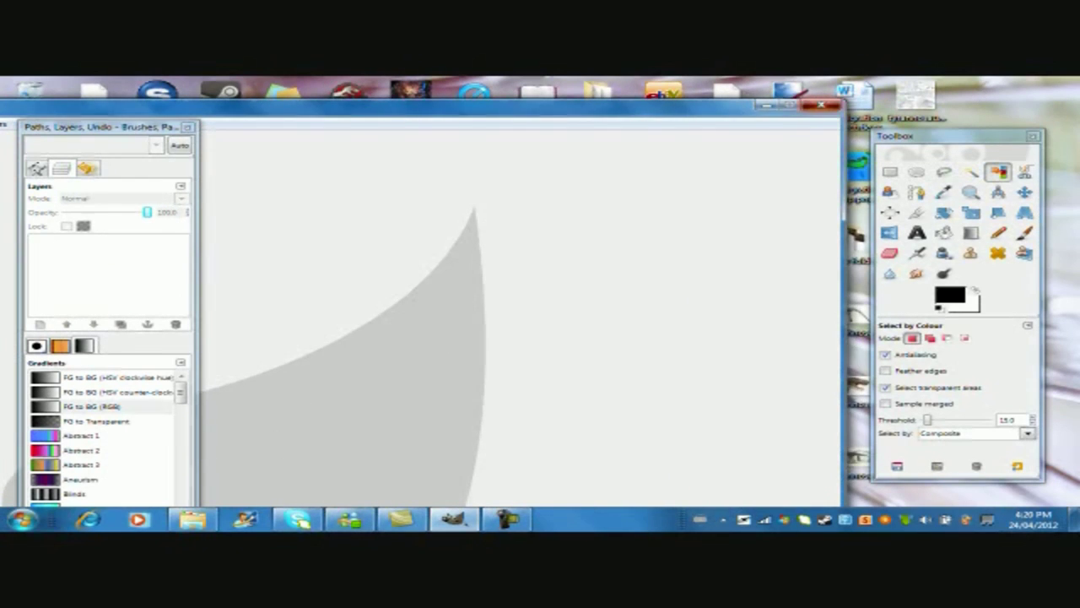
left_click(825, 105)
left_click(193, 519)
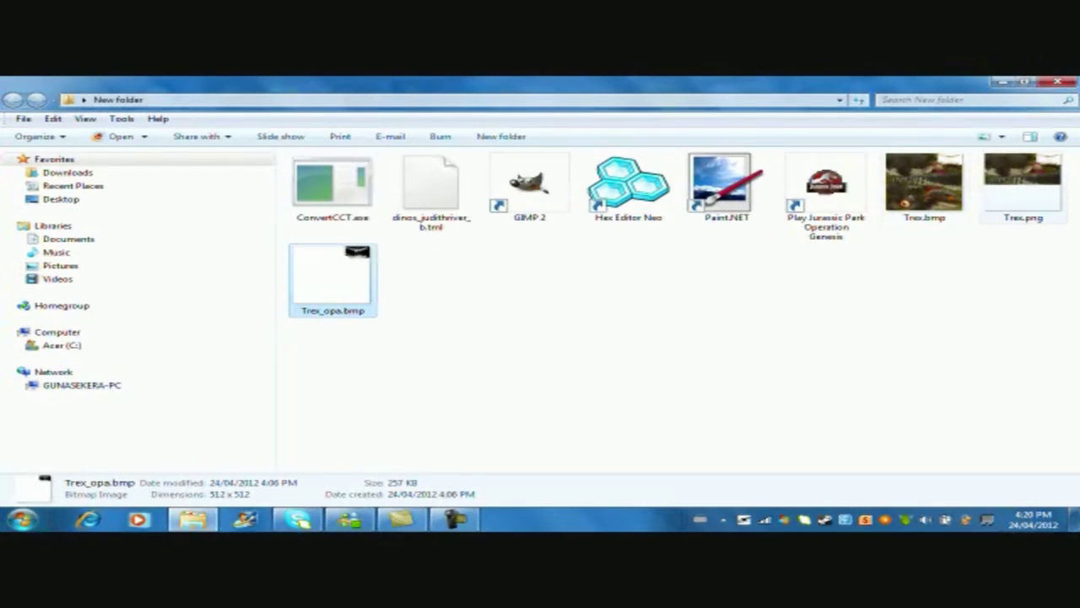
View the saved Trex.png in the photo viewer and close the preview.
left_click(1023, 187)
key("Return")
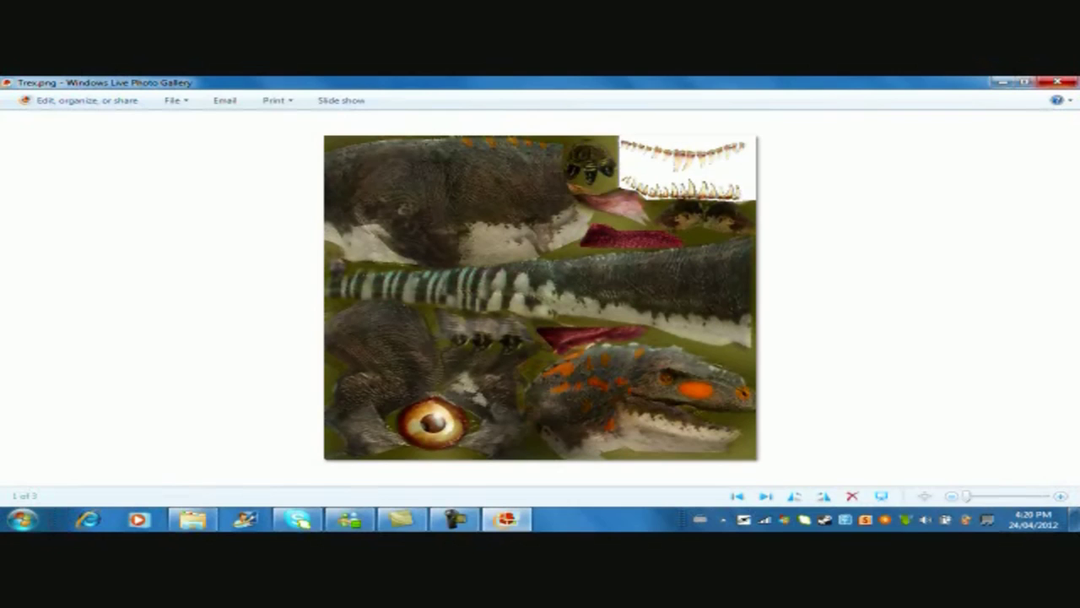
left_click(1058, 82)
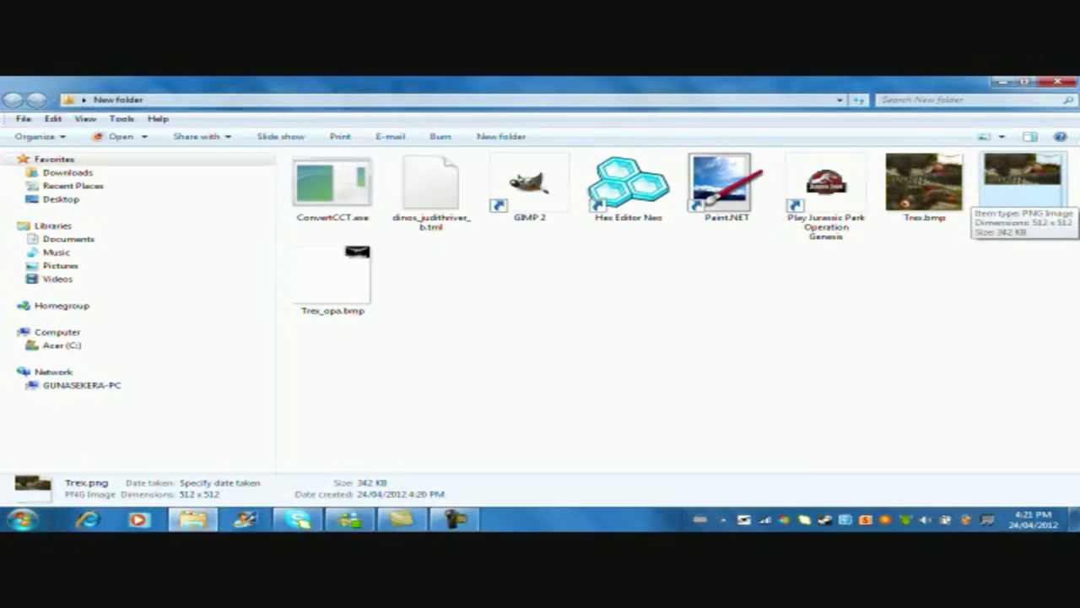
Open Trex.png from New folder in Paint.NET.
right_click(1021, 190)
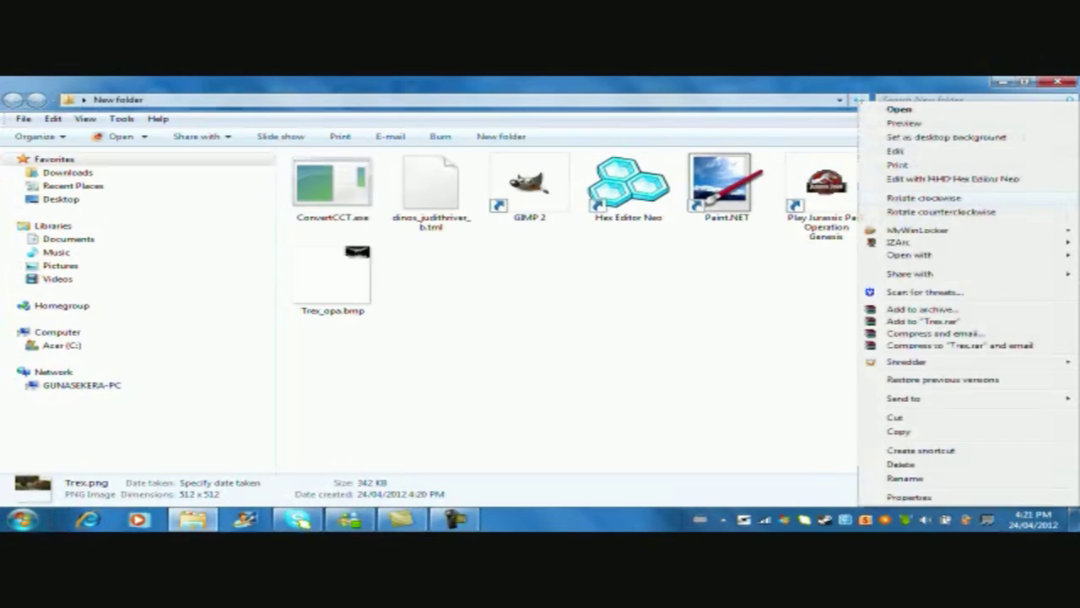
mouse_move(920, 254)
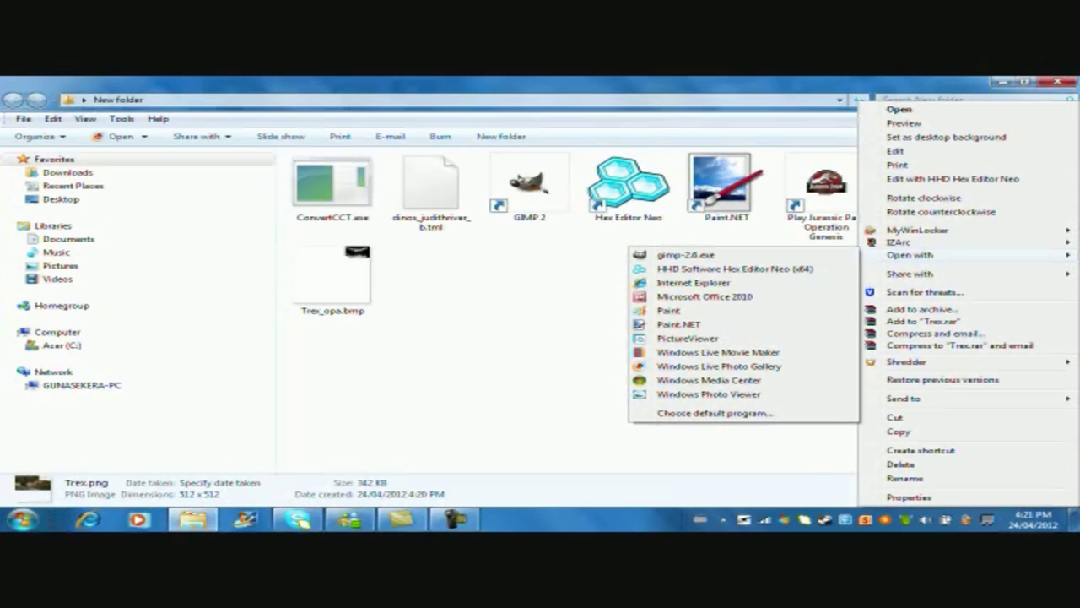
left_click(678, 325)
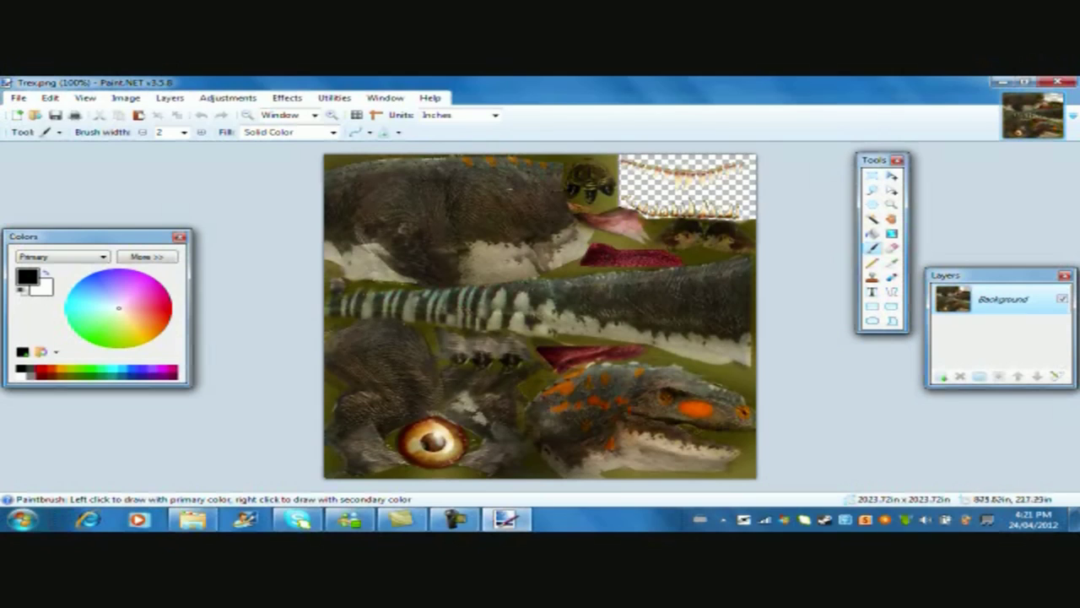
mouse_move(505, 201)
left_mouse_down()
mouse_move(472, 204)
mouse_move(469, 216)
mouse_move(542, 221)
mouse_move(510, 266)
mouse_move(430, 280)
left_mouse_up()
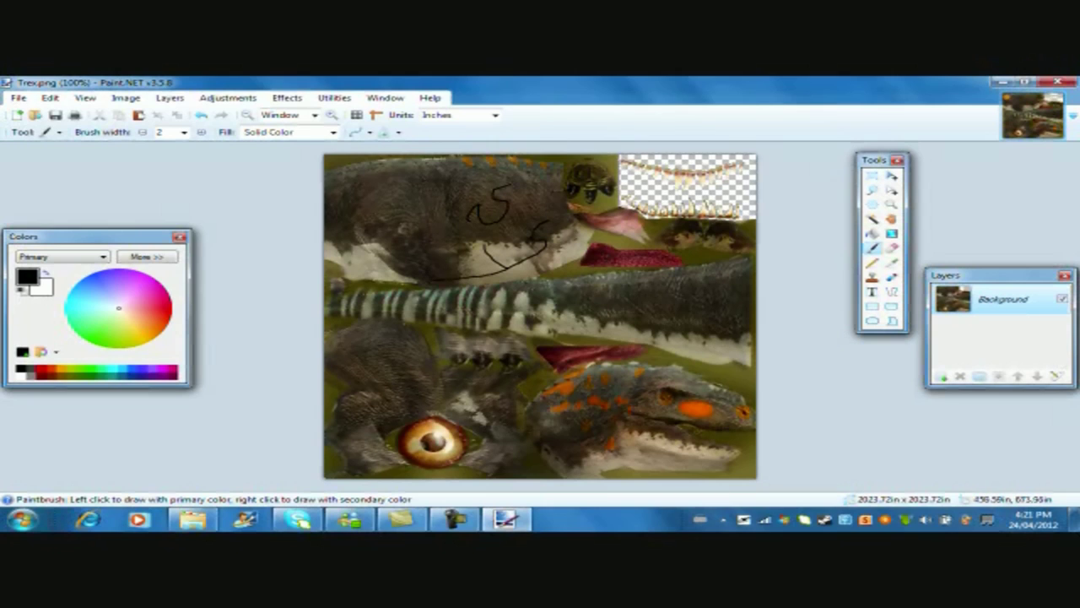
left_click(50, 98)
left_click(71, 111)
left_click(50, 97)
left_click(71, 111)
left_click(50, 97)
left_click(73, 111)
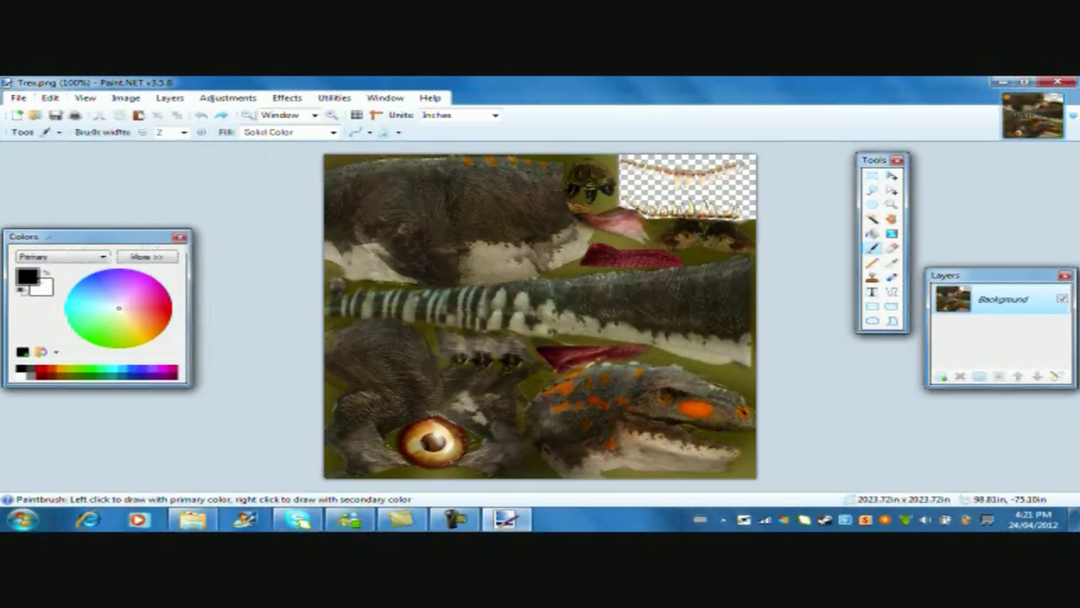
Save the texture in New folder as Trex.dds, using the DirectDraw Surface (DDS) file type.
left_click(18, 97)
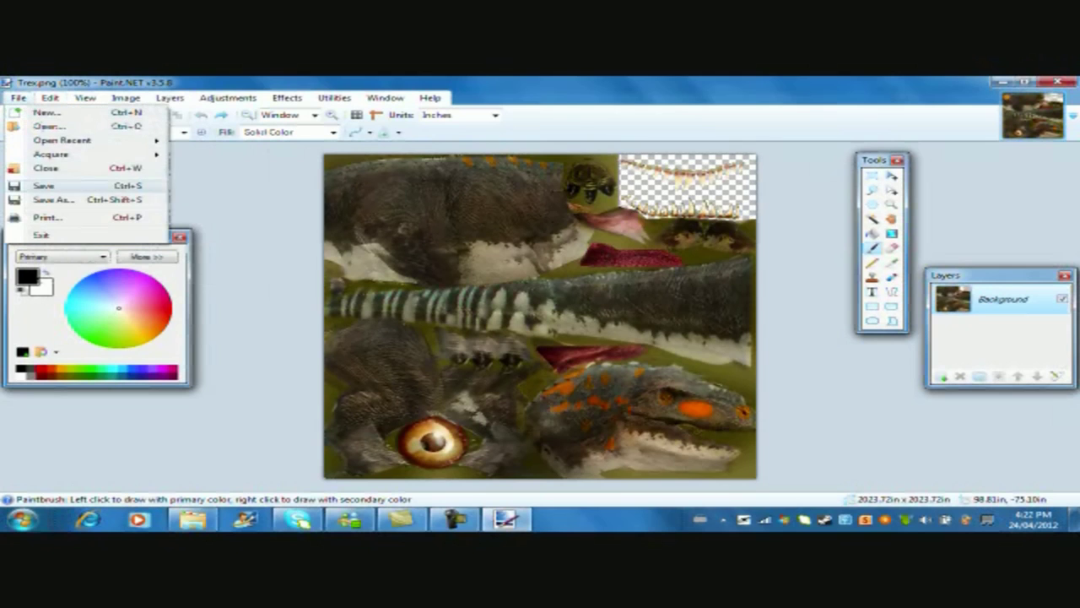
left_click(18, 97)
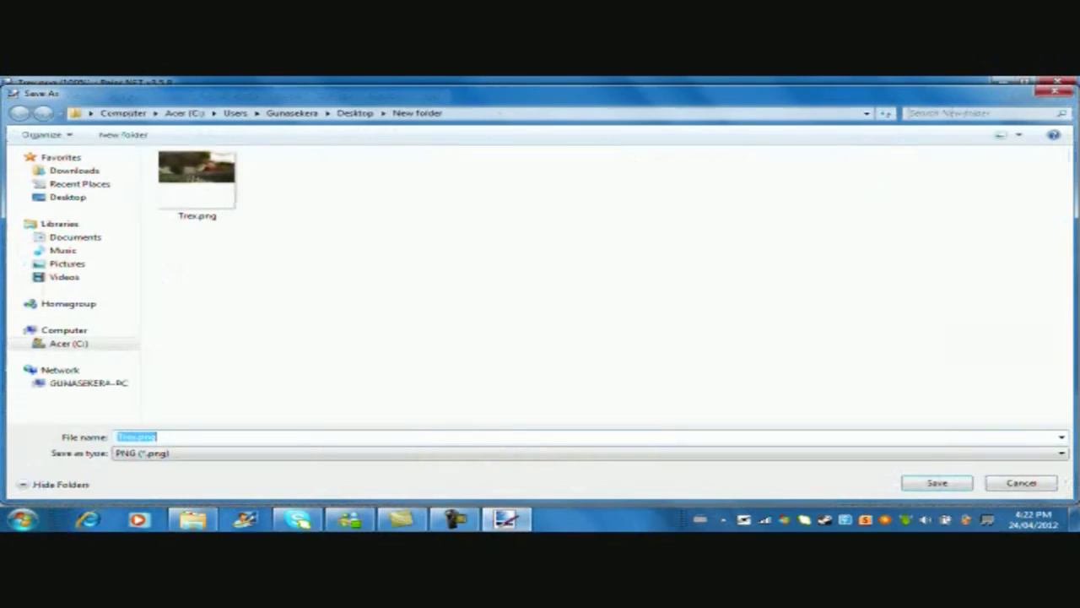
left_click(187, 453)
left_click(187, 441)
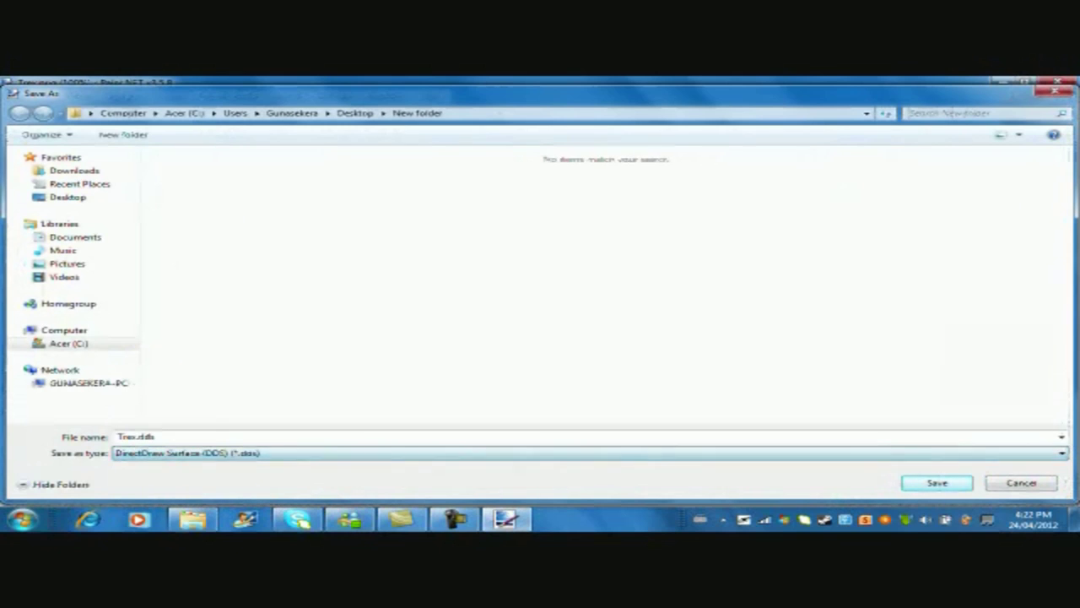
key("Return")
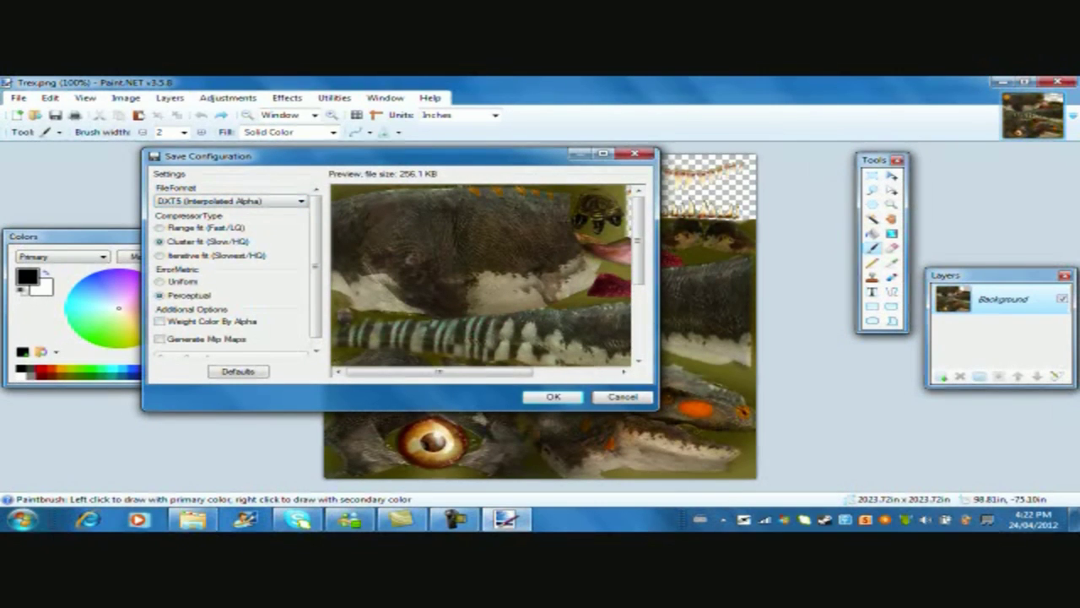
Complete the DDS save with the DXT5 (Interpolated Alpha) format and the offered compressor options, and close Paint.NET.
left_click(230, 200)
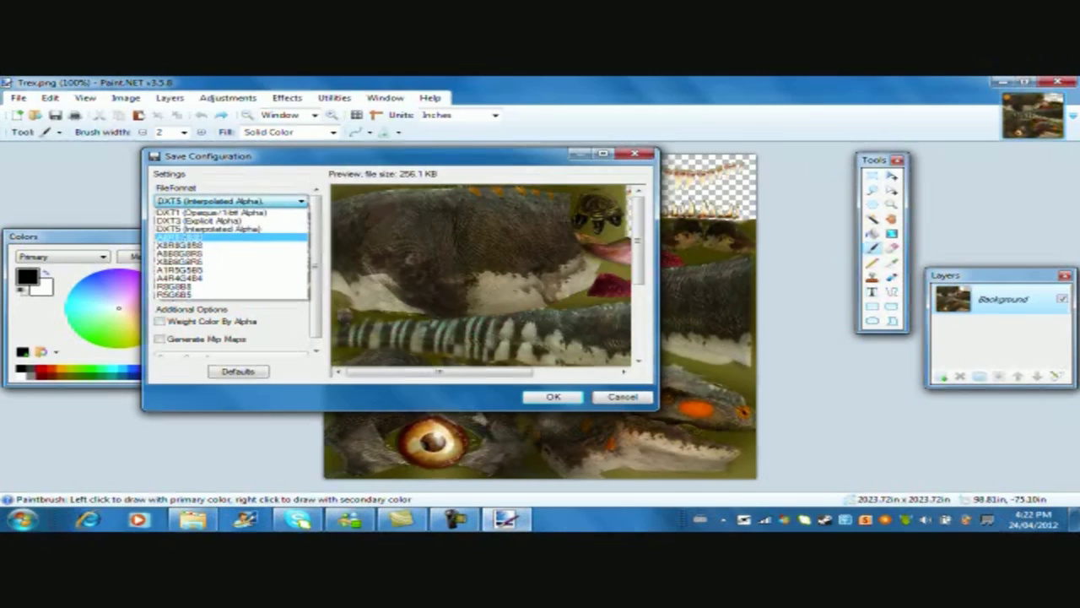
key("Up")
key("Up")
key("Down")
key("Down")
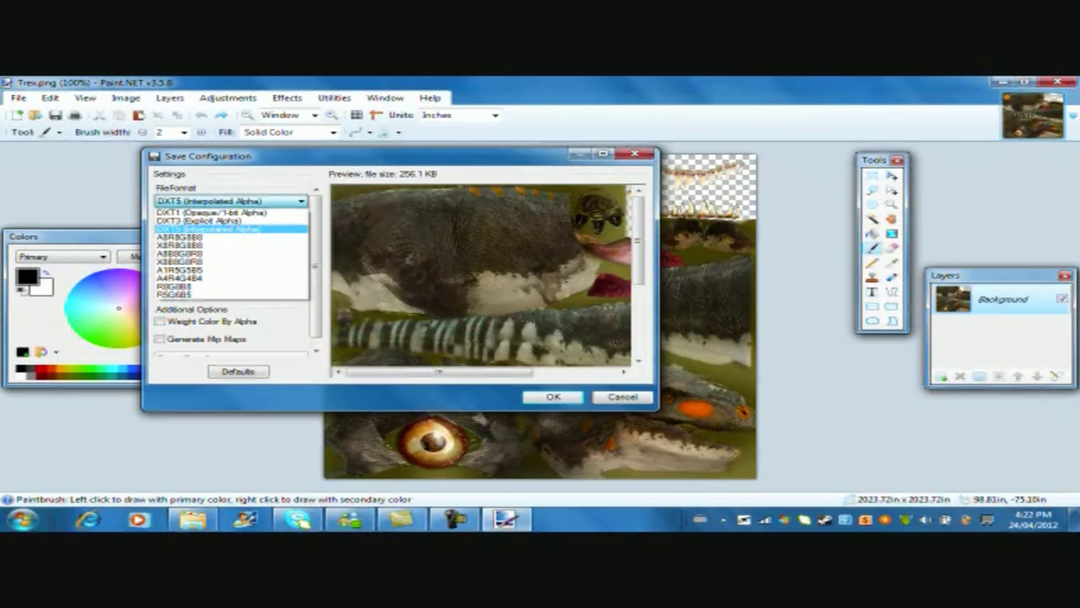
key("Return")
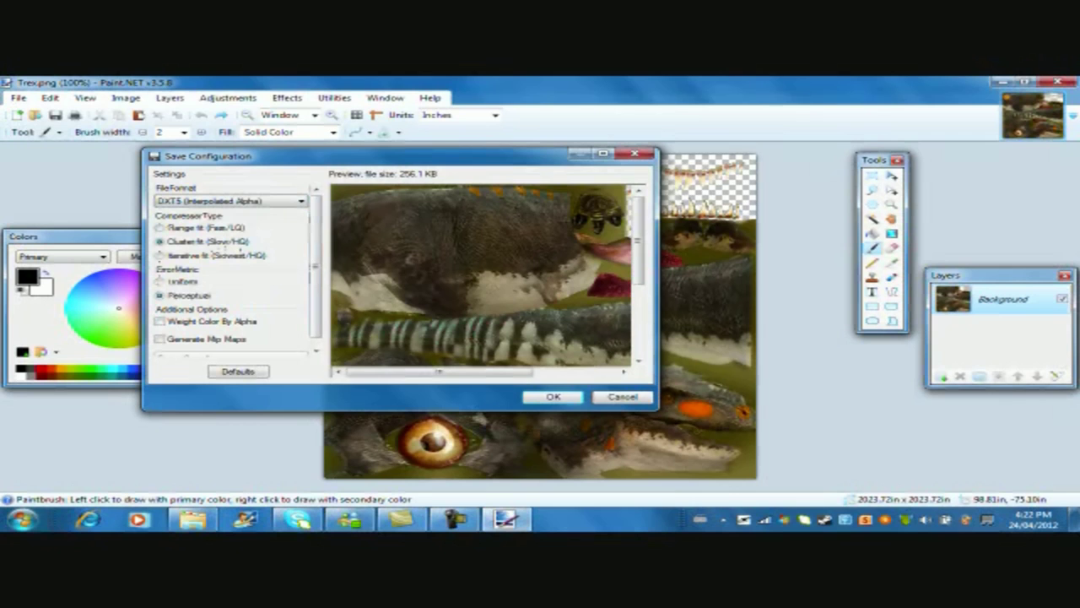
key("Return")
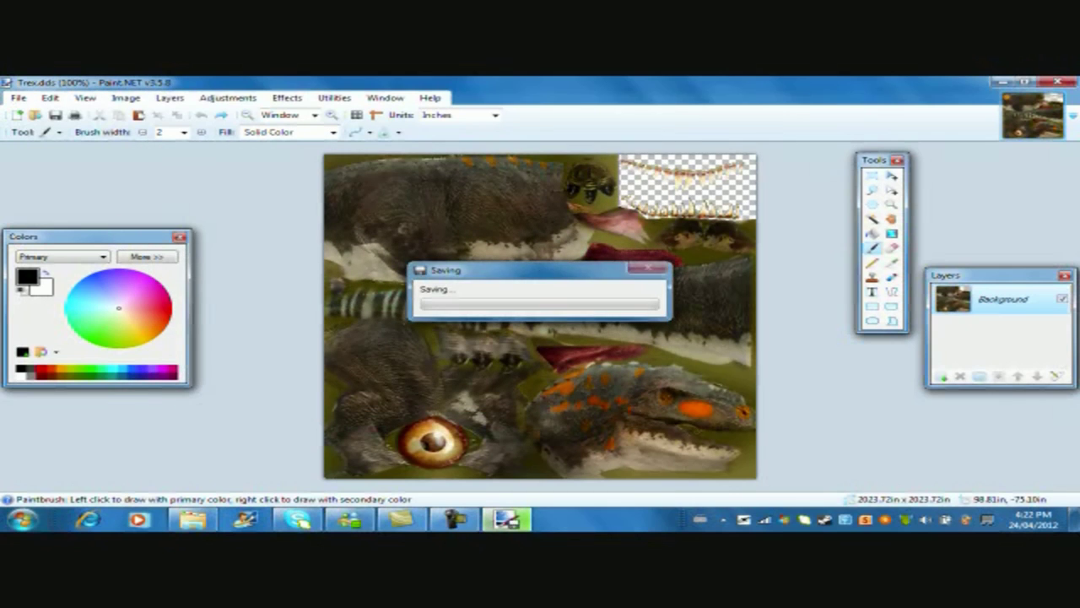
left_click(1056, 81)
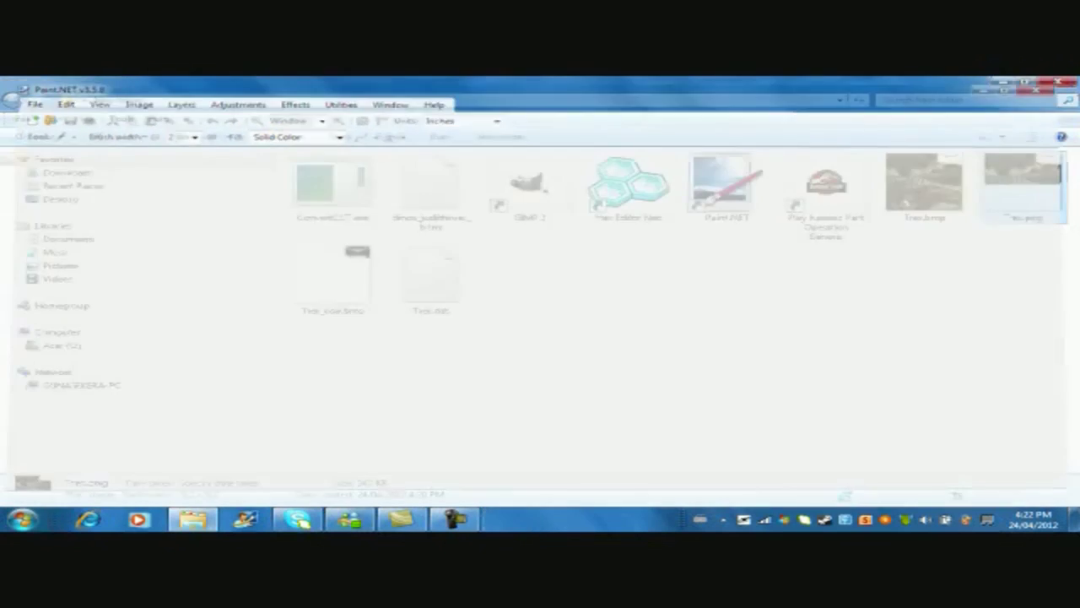
Open dinos_judithriver_b.tml from New folder in HHD Hex Editor Neo and dismiss the upgrade offer.
left_click(431, 280)
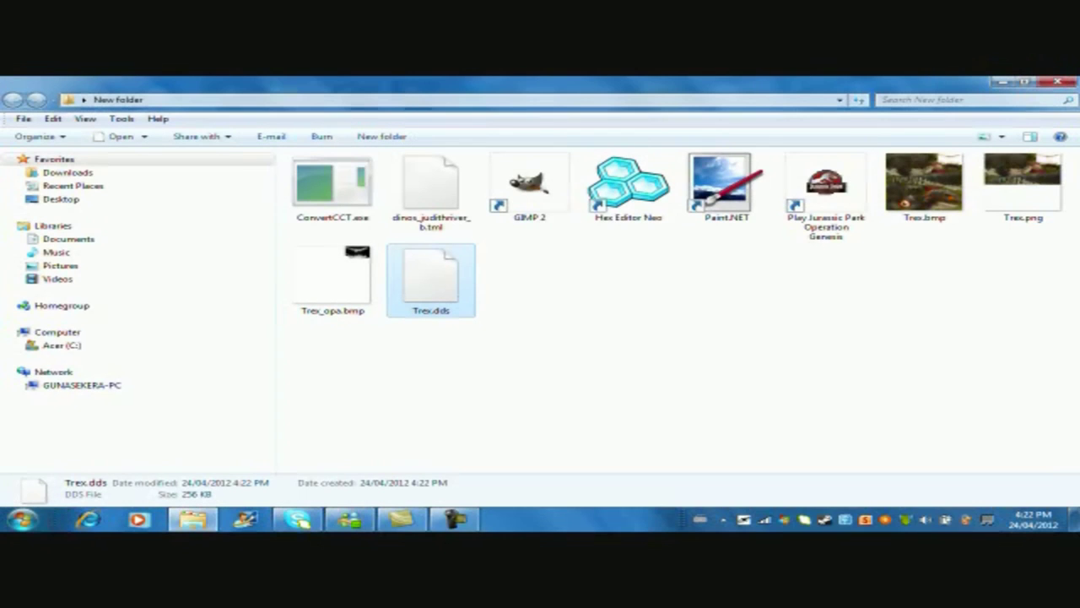
left_click(431, 191)
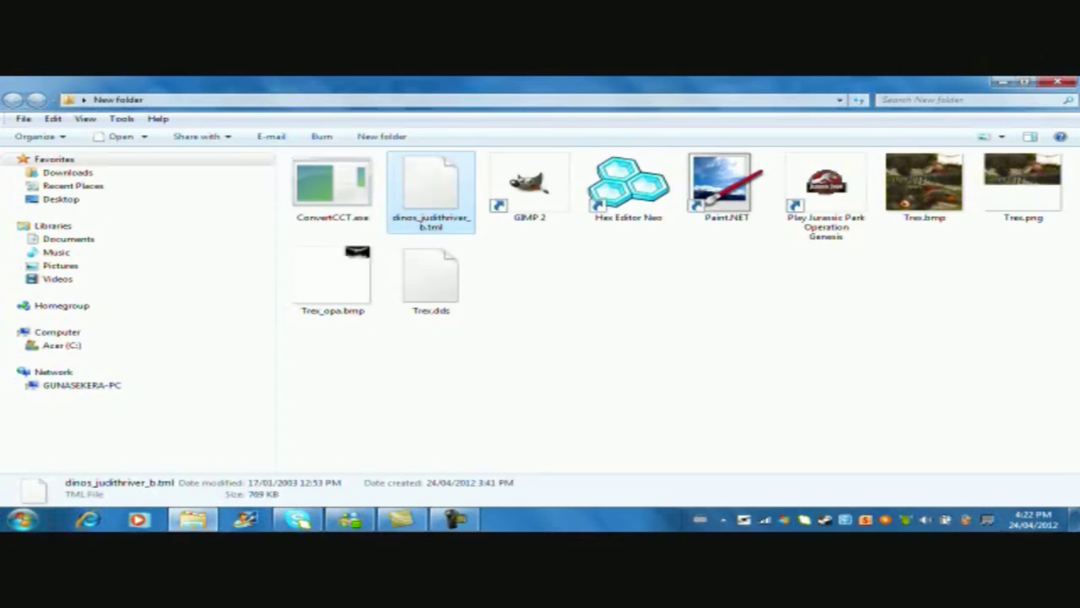
right_click(416, 172)
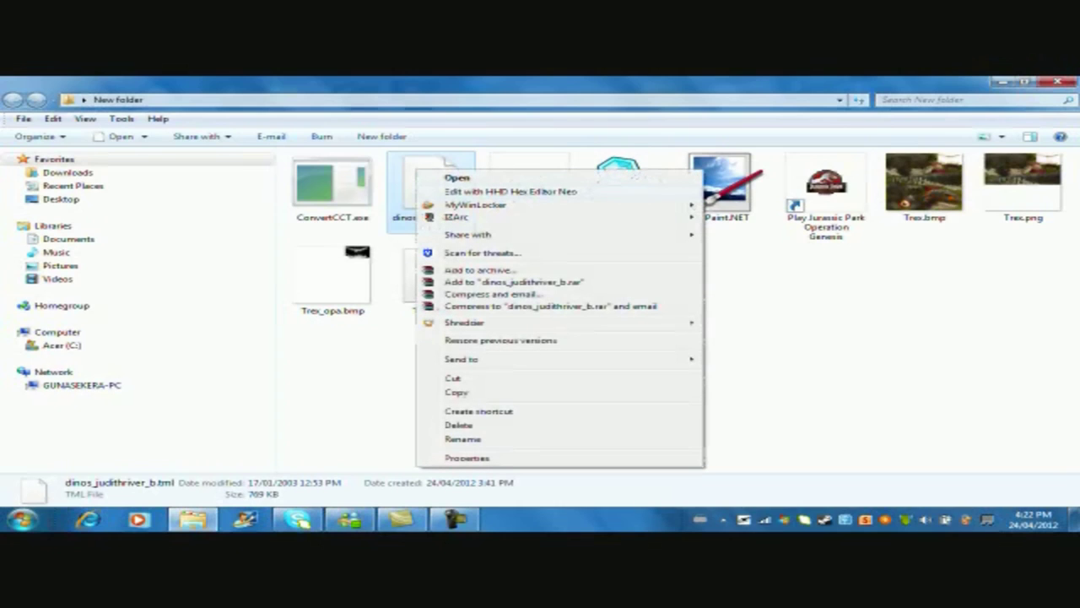
left_click(534, 191)
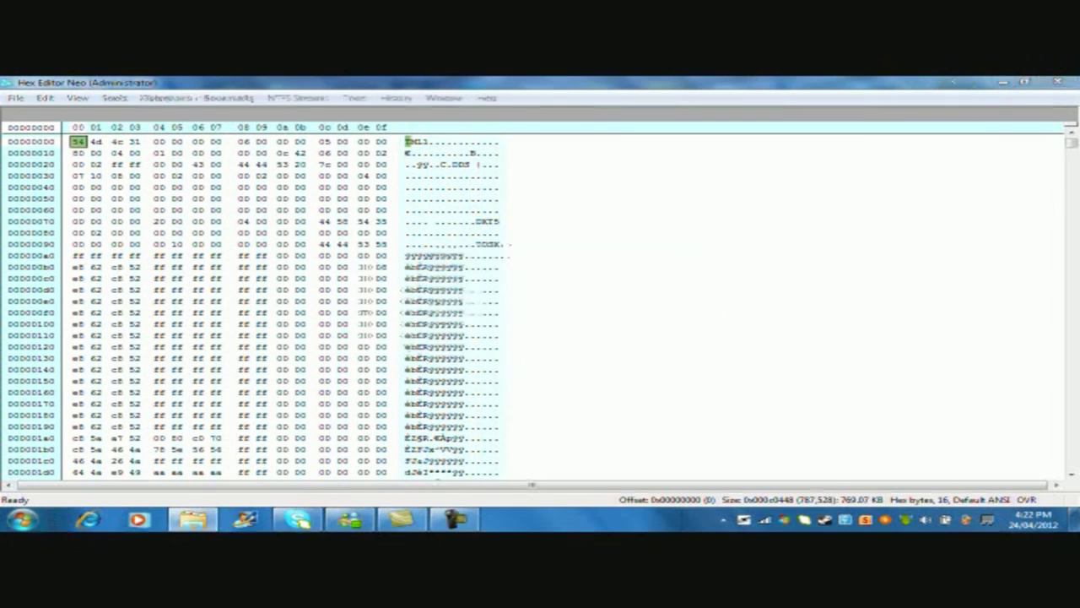
left_click(651, 331)
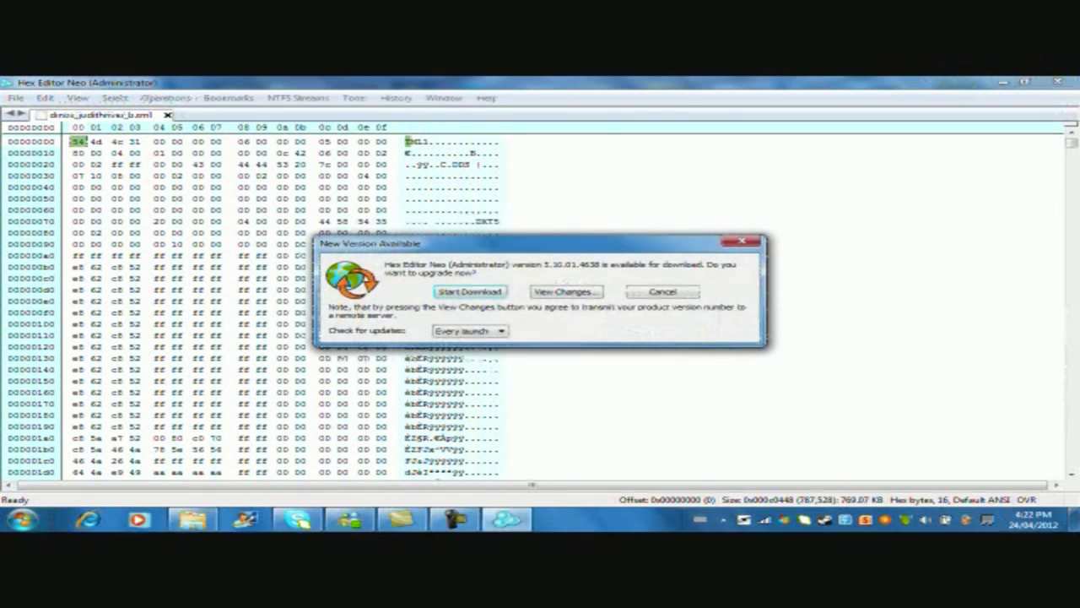
left_click(742, 243)
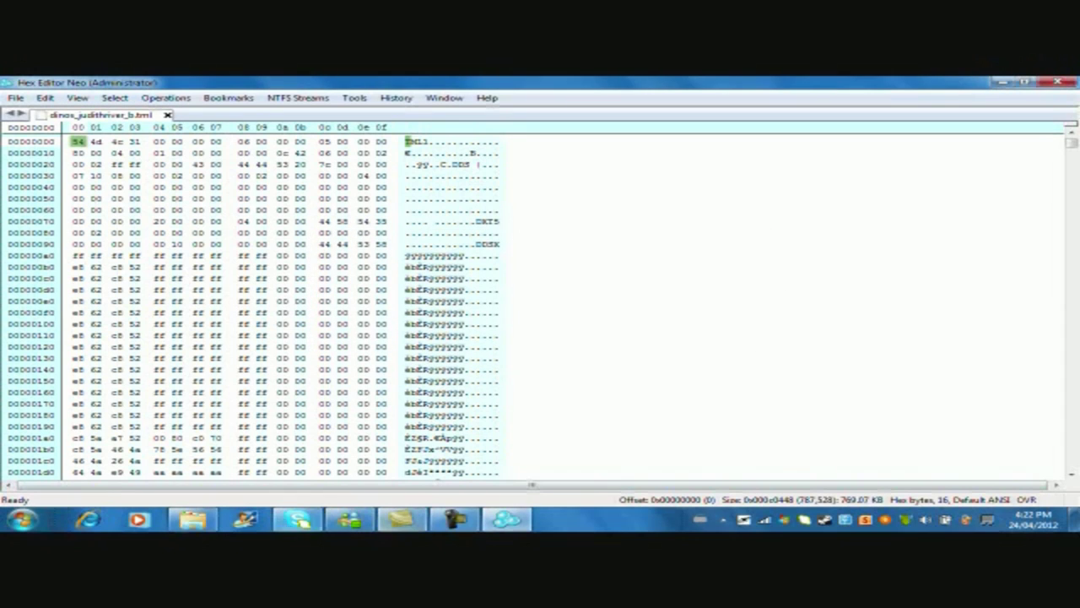
Examine the texture names listed at the end of dinos_judithriver_b.tml and return to the file's start.
mouse_move(193, 519)
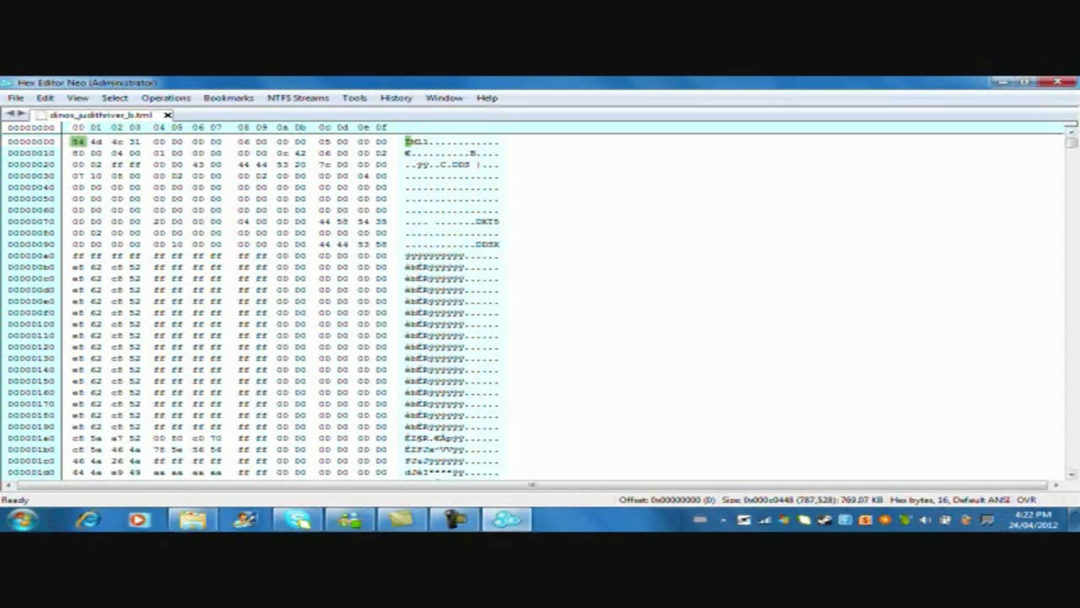
left_click_drag(1071, 143, 1071, 463)
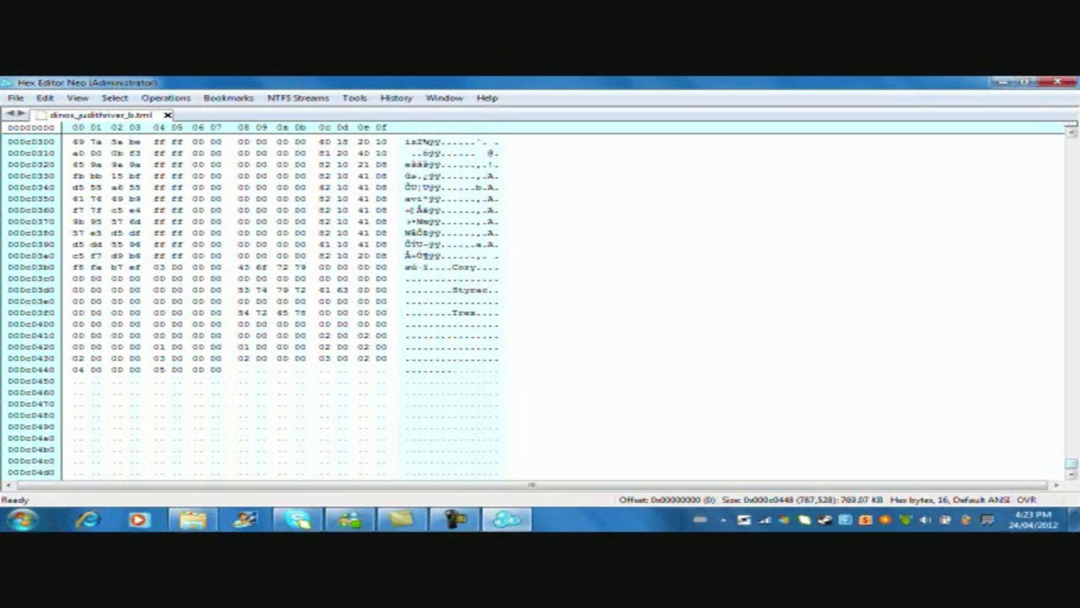
left_click_drag(1071, 463, 1072, 140)
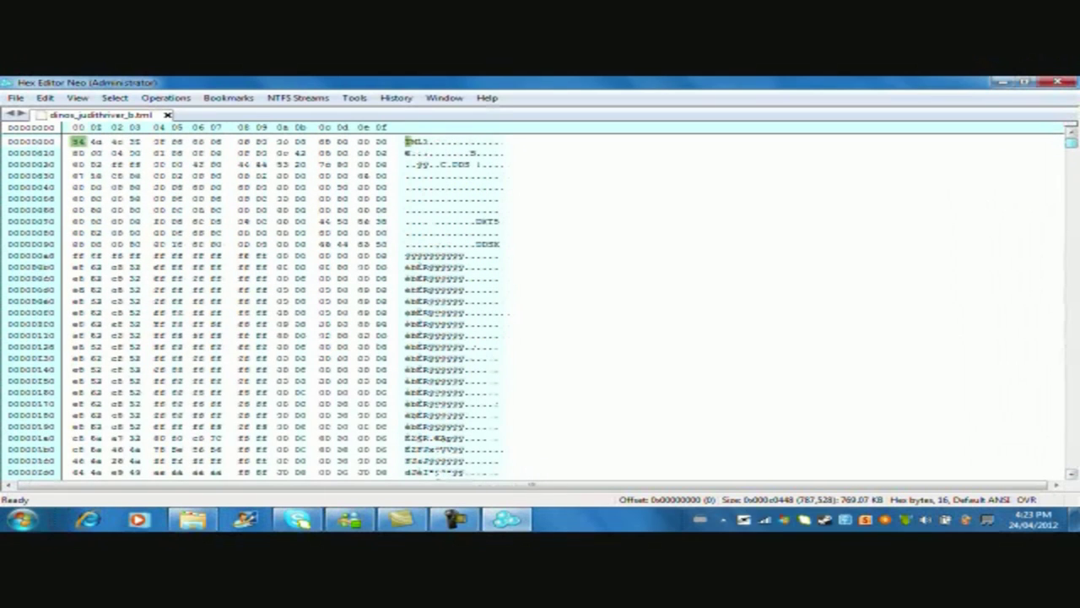
Search the whole file downward for the hex byte pattern 44 44 53 20.
right_click(594, 181)
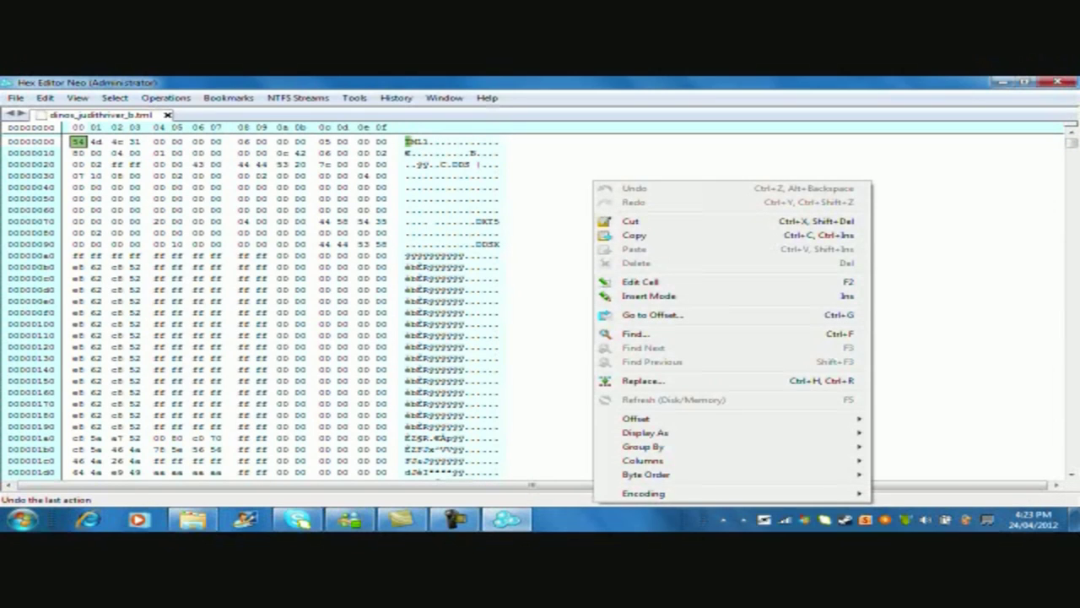
key("Escape")
right_click(663, 172)
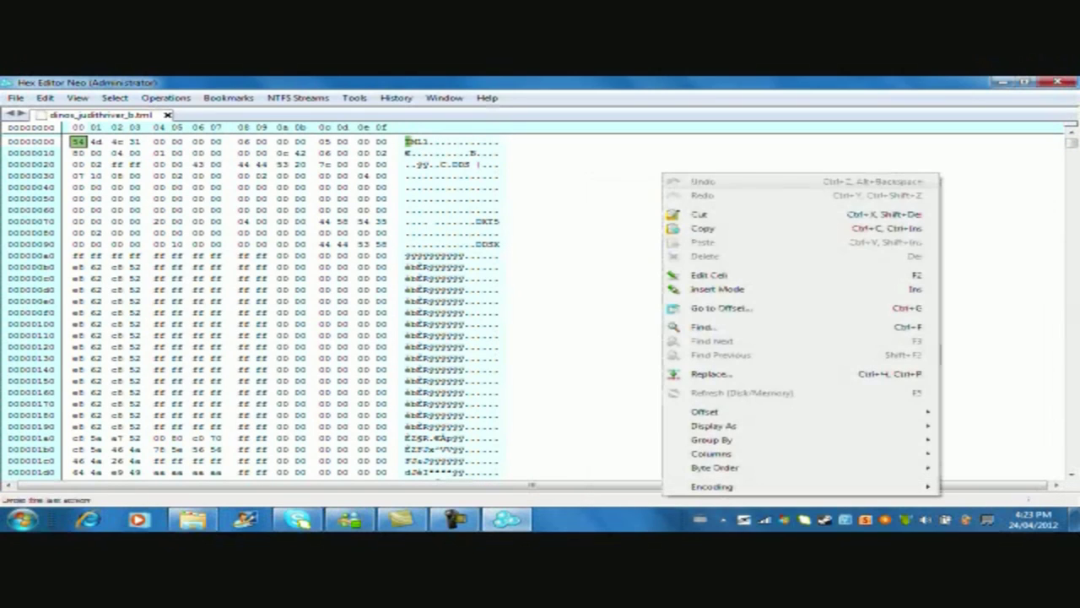
left_click(704, 327)
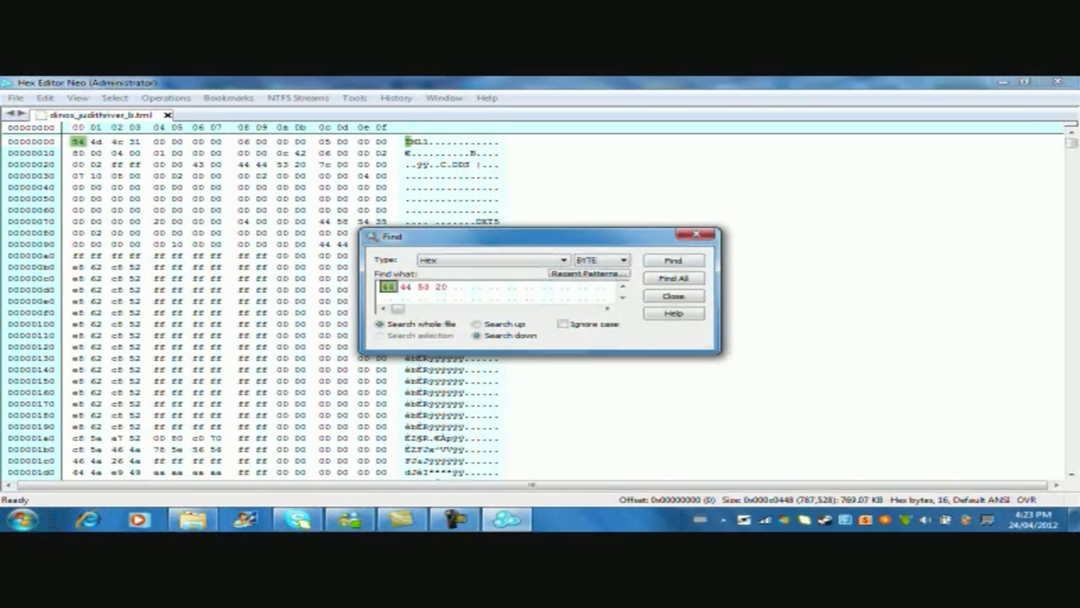
key("Return")
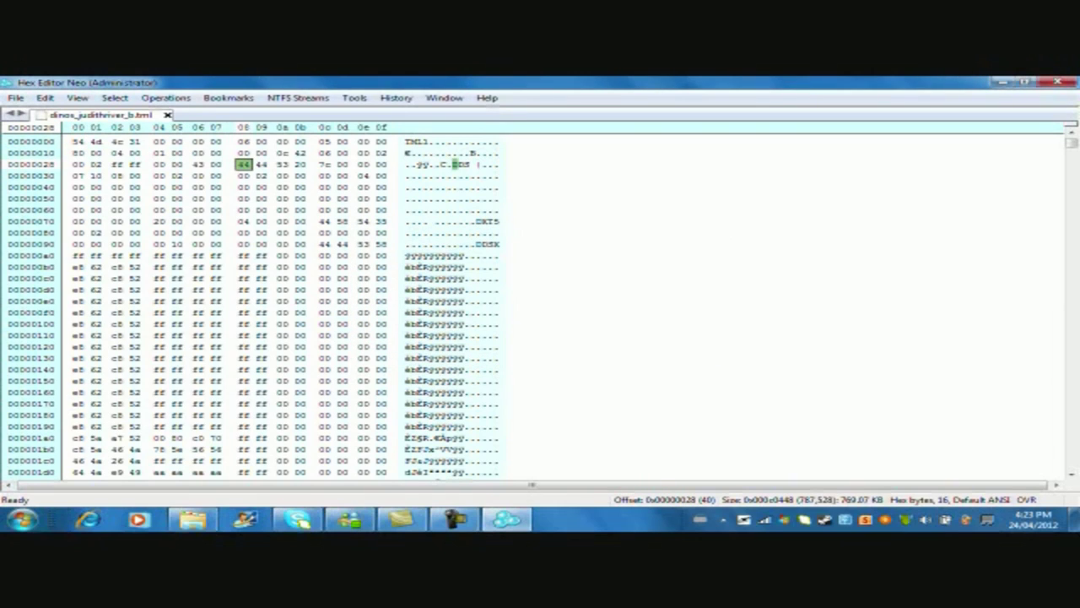
Find the next occurrence of the DDS header pattern 44 44 53 20 and view the bytes following it.
right_click(615, 336)
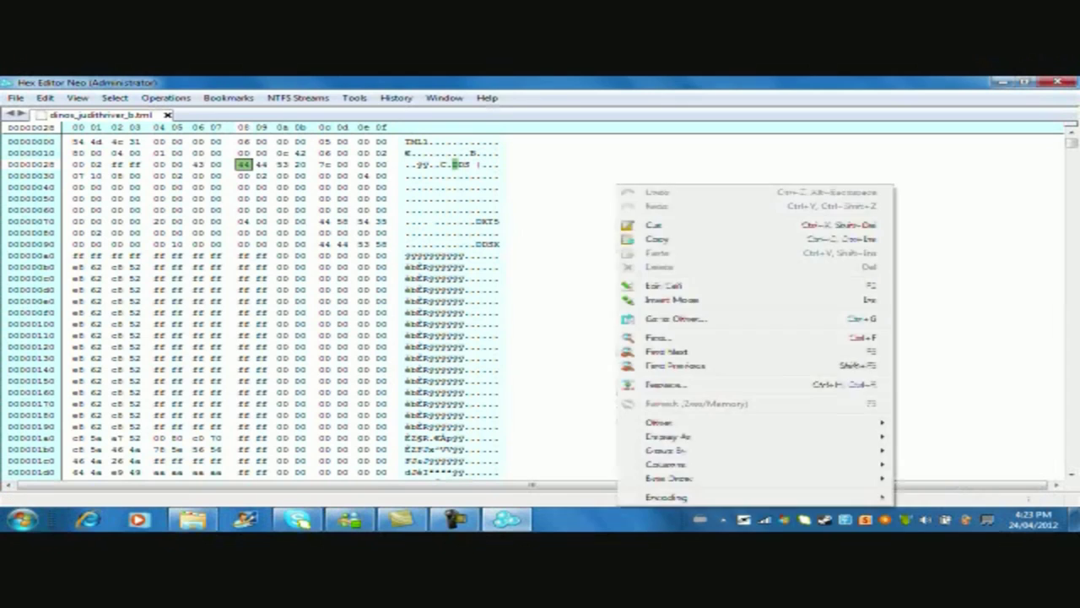
left_click(645, 337)
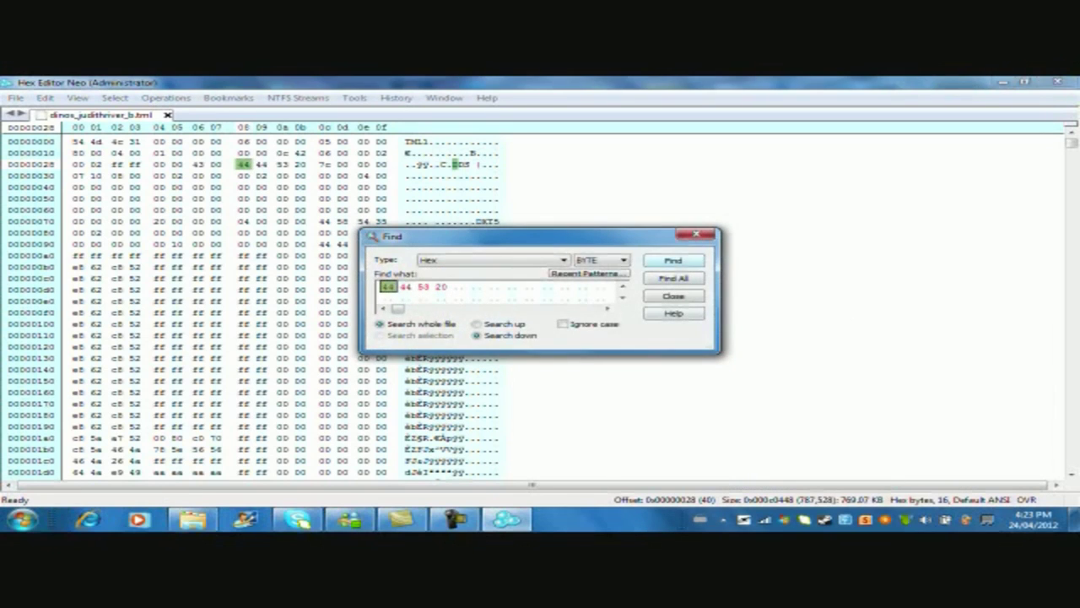
key("Return")
key("F3")
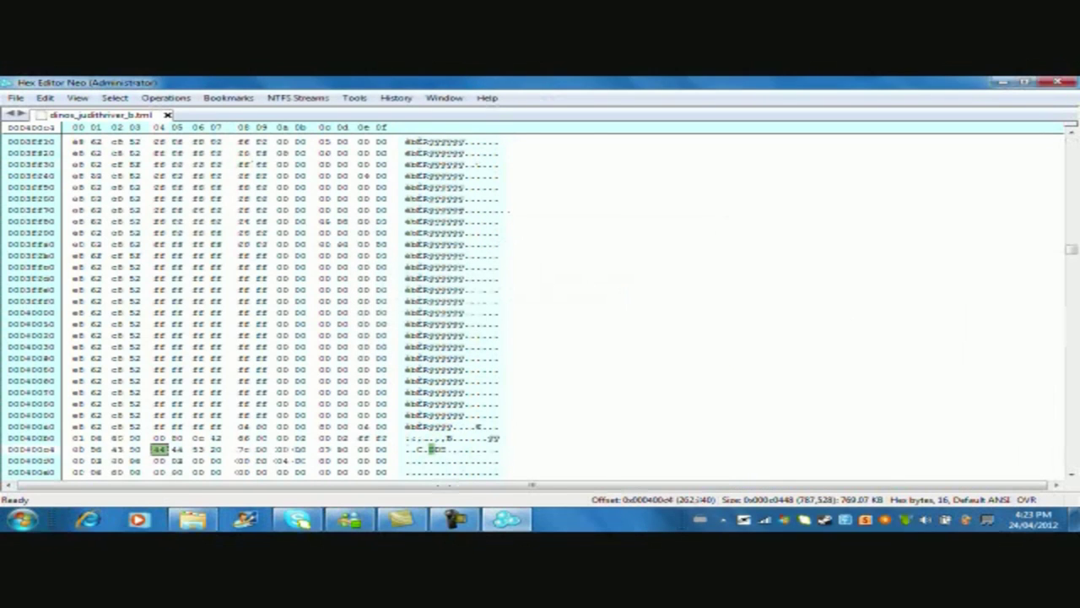
scroll(253, 304, "down", 5)
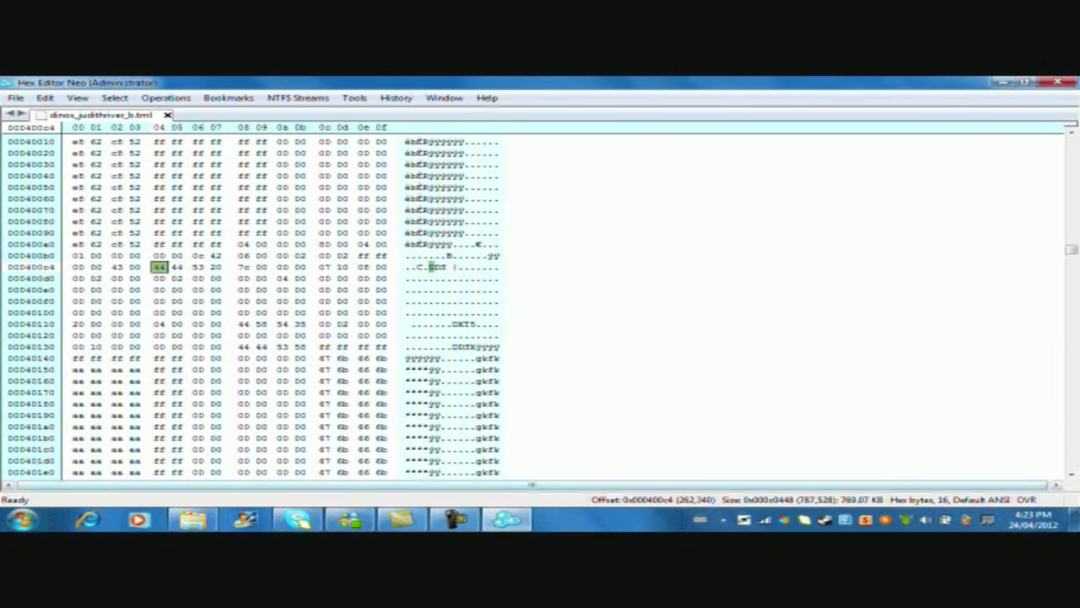
Open Trex.dds from New folder in HHD Hex Editor Neo and copy its entire contents.
left_click(193, 519)
right_click(424, 282)
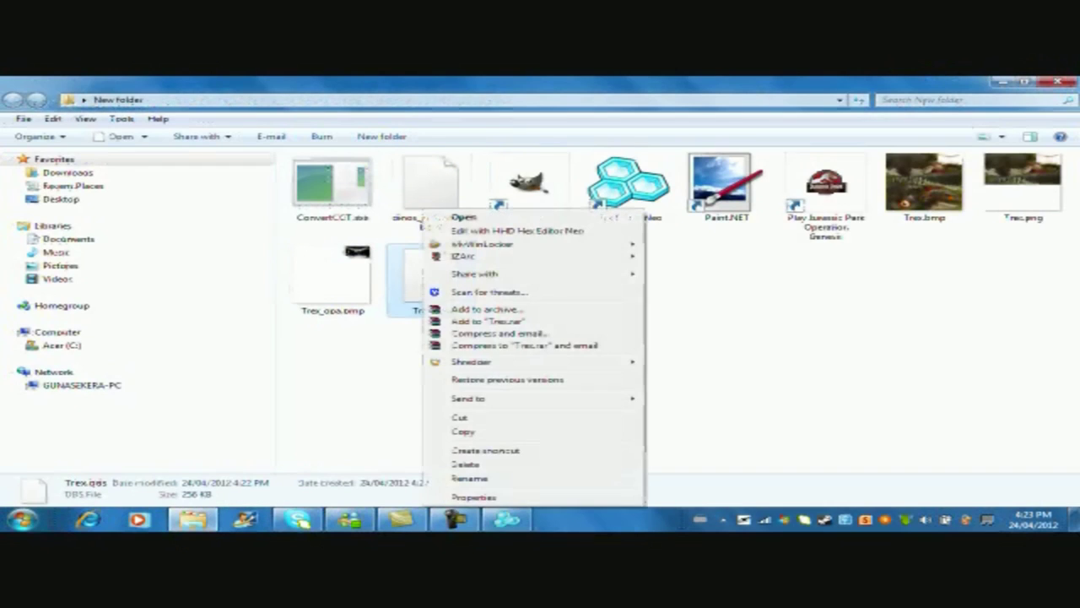
left_click(517, 231)
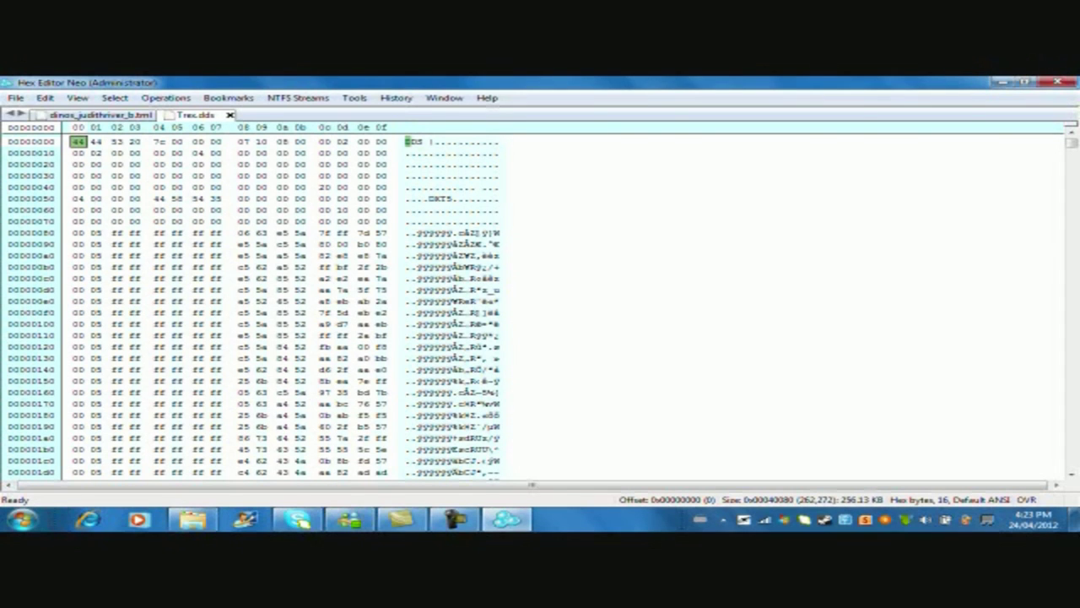
key("ctrl+a")
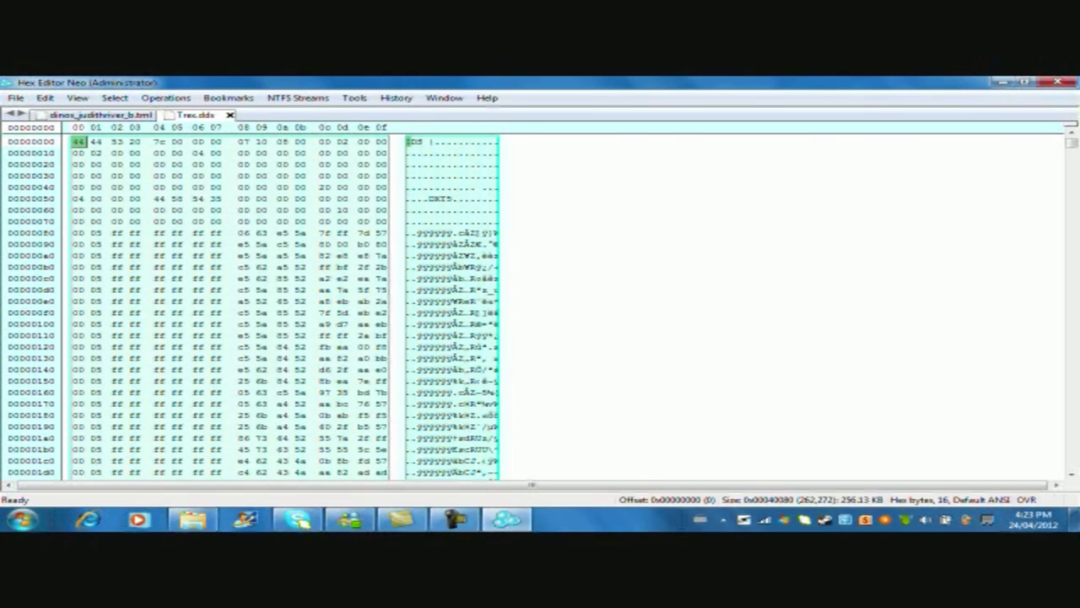
Paste the Trex.dds data over dinos_judithriver_b.tml from the DDS header at offset 0x000400c4, save the file and close the hex editor.
left_click(100, 115)
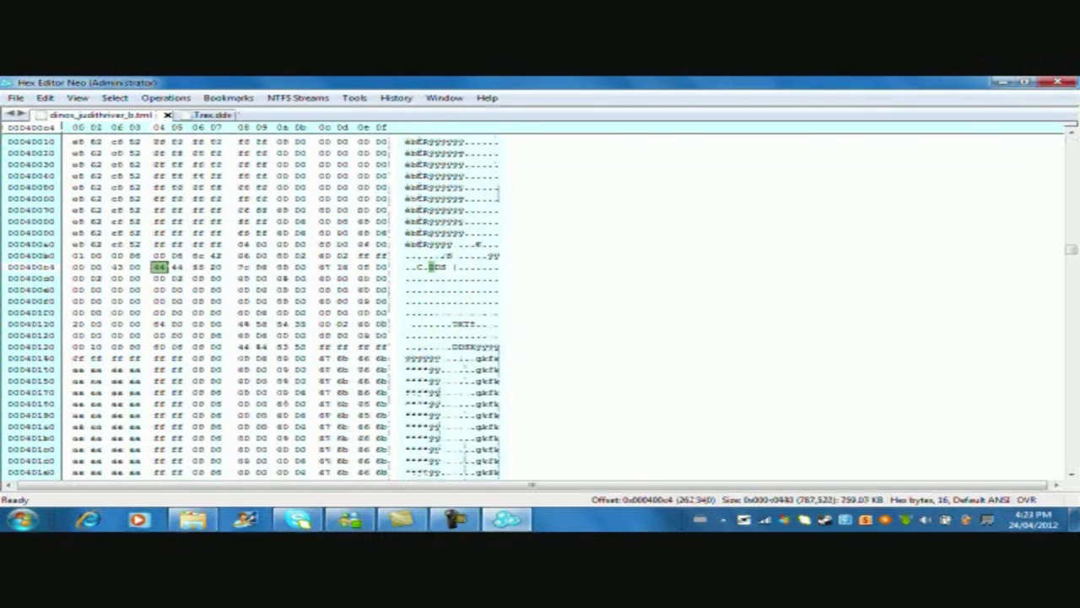
left_click(156, 267)
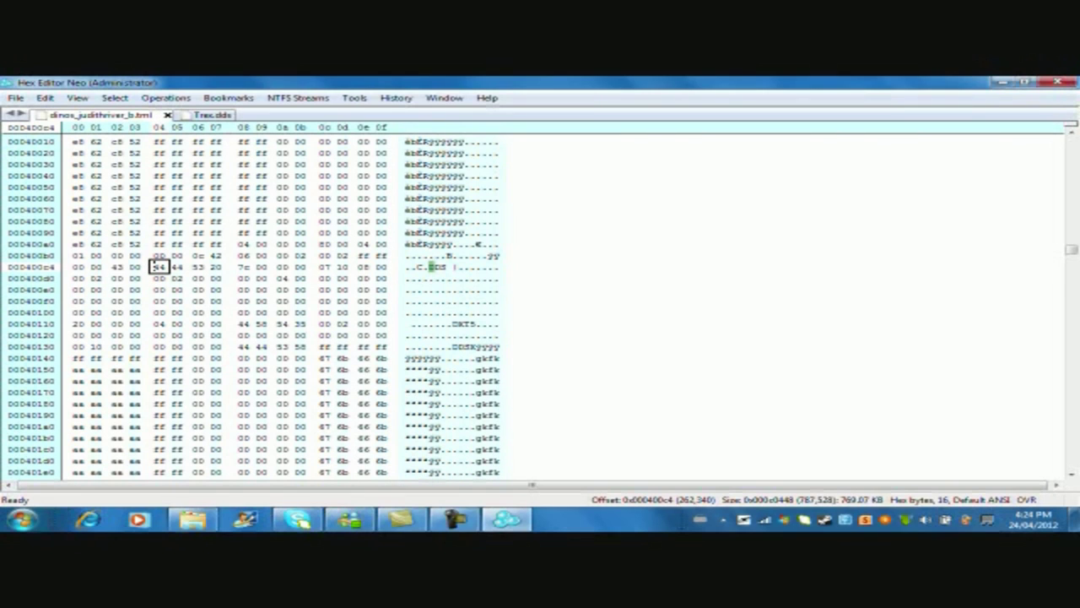
key("ctrl+v")
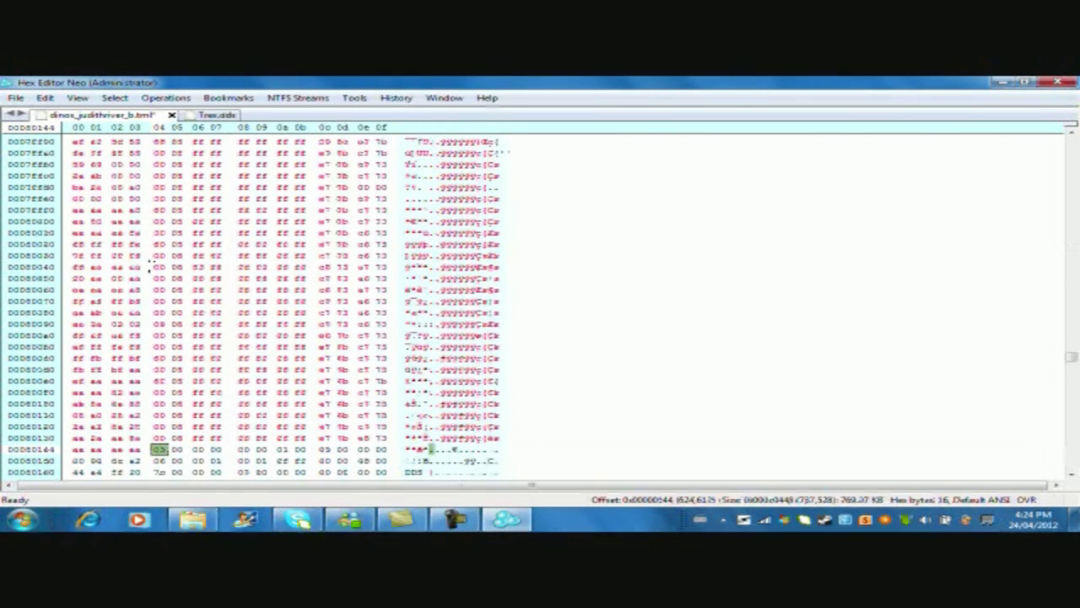
left_click(15, 98)
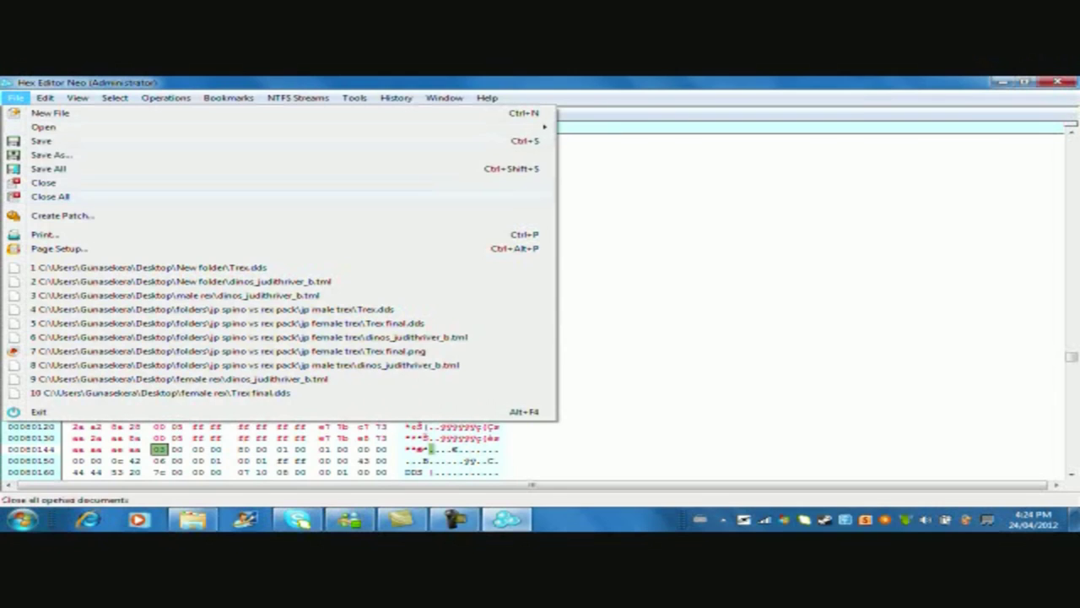
key("s")
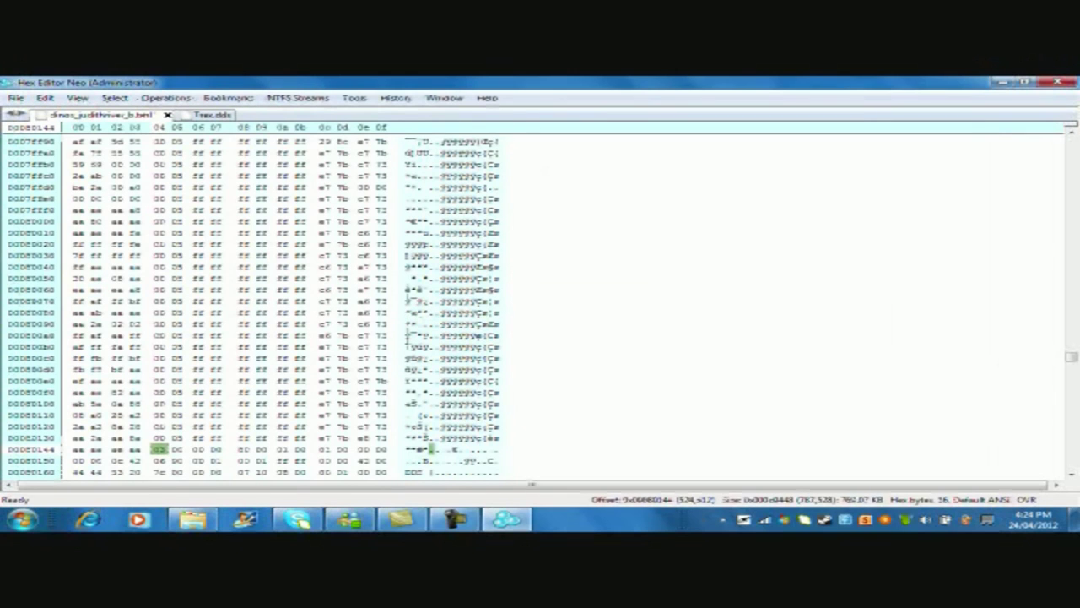
left_click(1057, 81)
Run dinos_judithriver_b.tml through ConvertCCT.exe to extract its textures as BMP files into New folder.
left_click(431, 192)
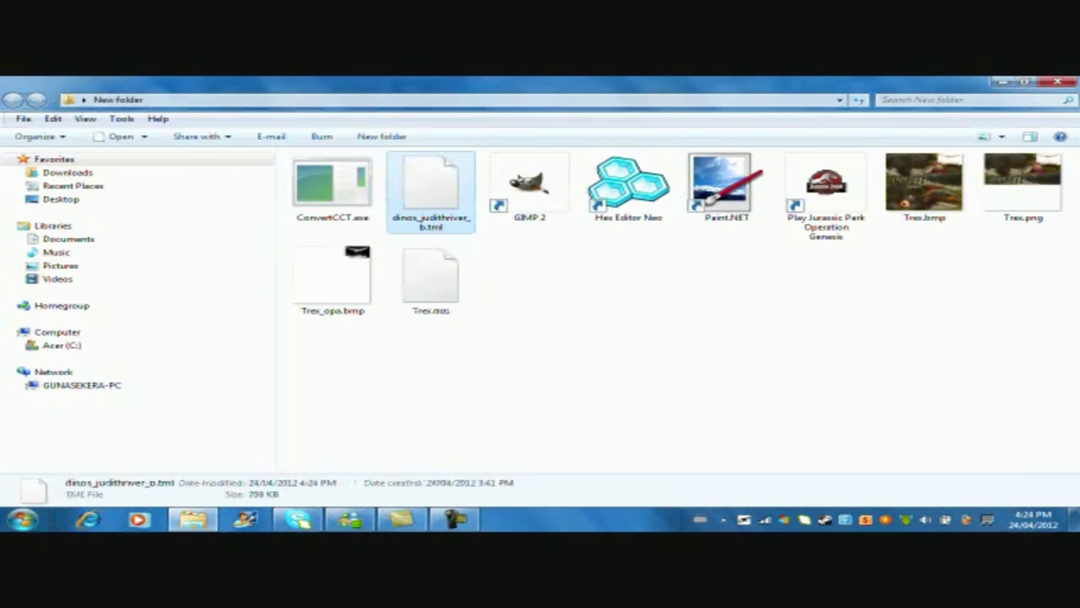
left_click_drag(431, 187, 336, 188)
key("Return")
key("Return")
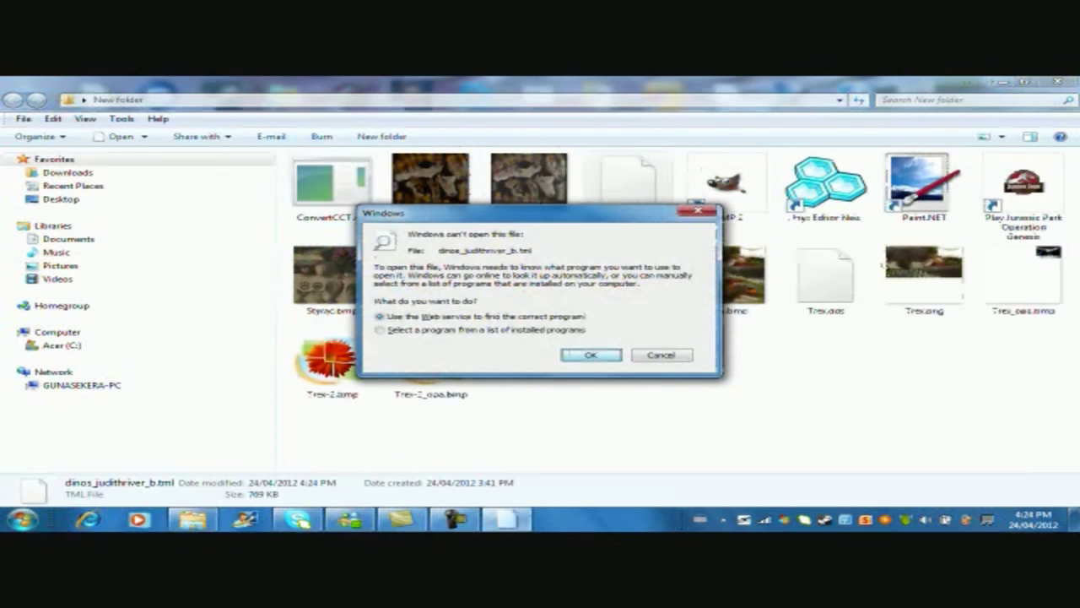
key("Return")
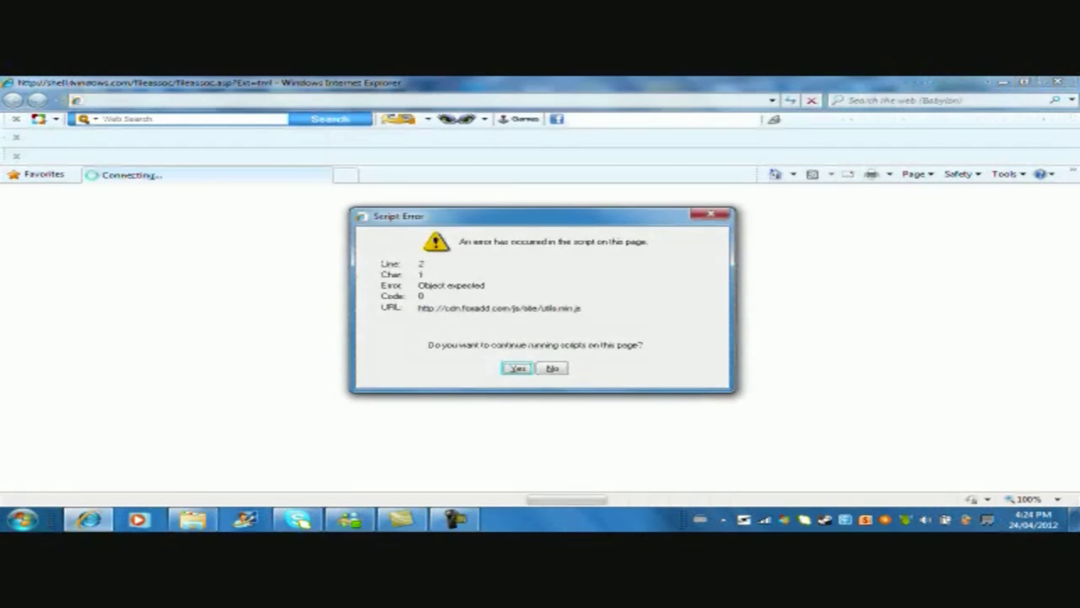
key("Return")
key("Return")
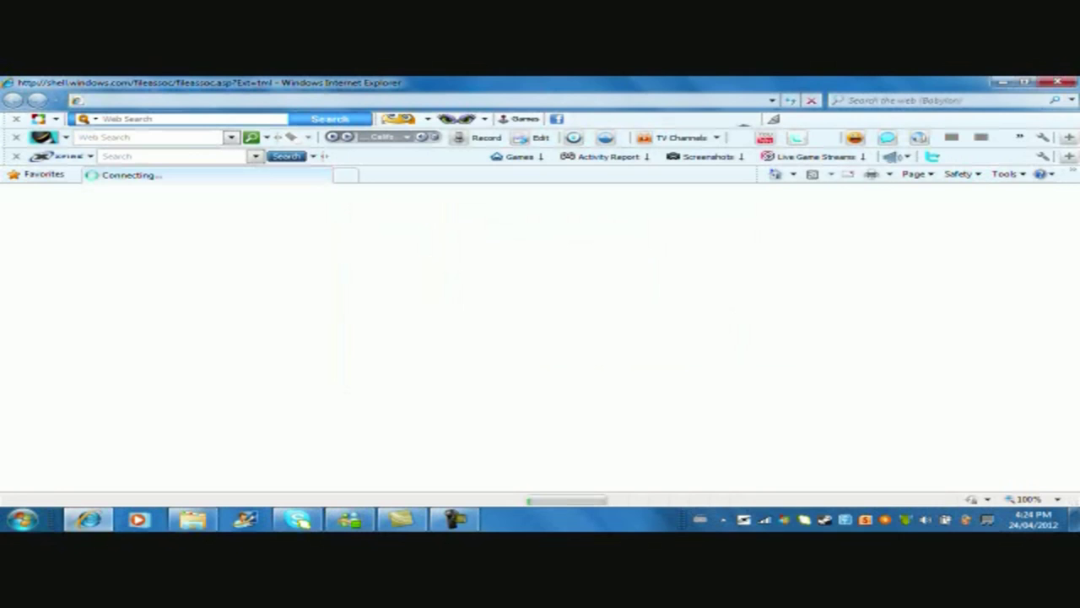
left_click(1053, 82)
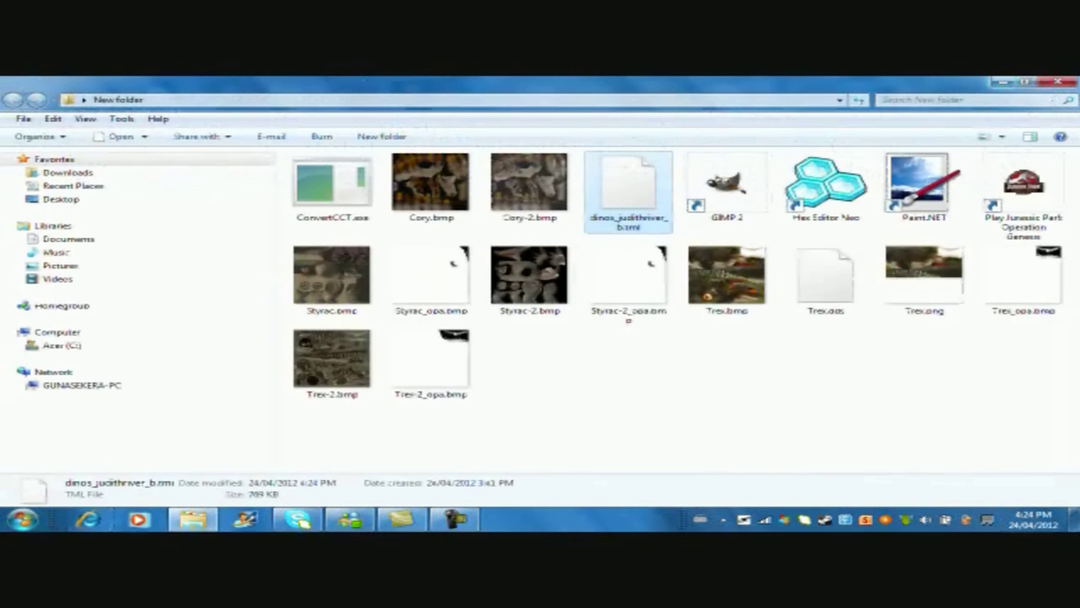
Open the extracted Trex.bmp to check the texture, then close the image viewer.
left_click(728, 283)
key("Return")
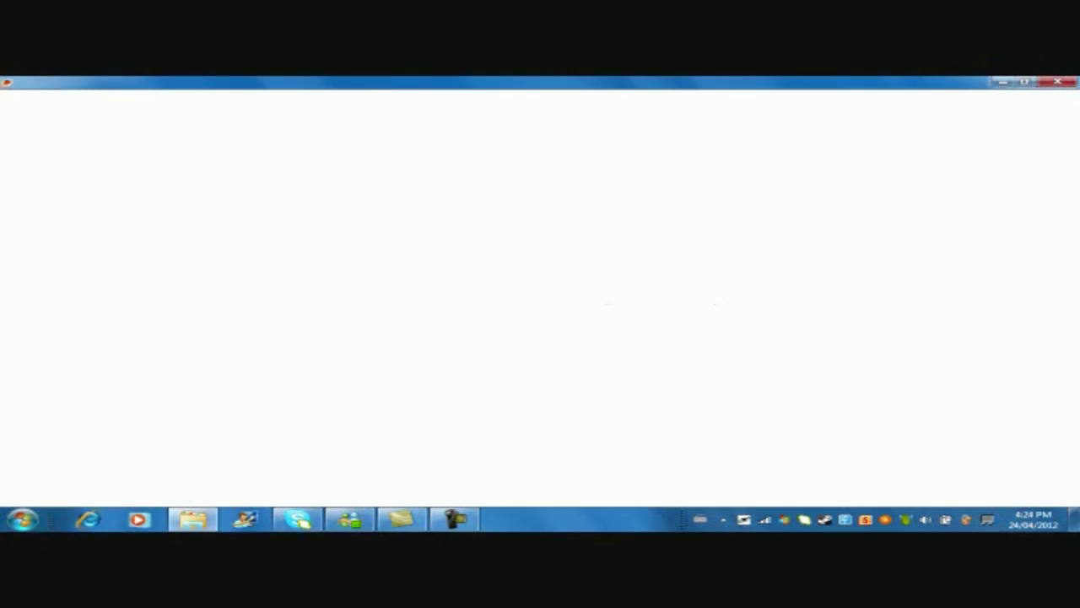
left_click(1056, 82)
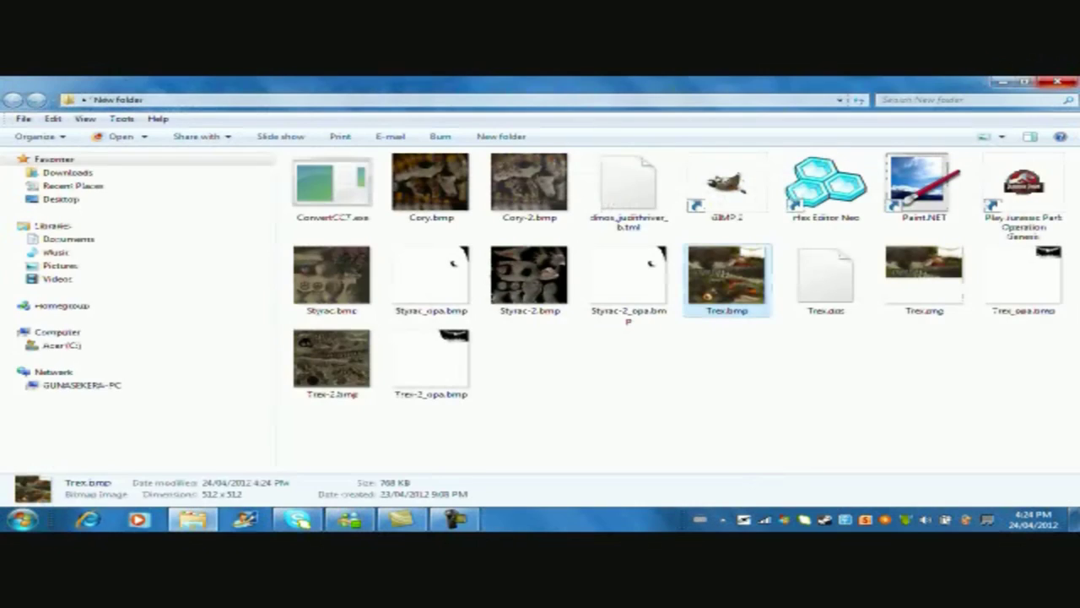